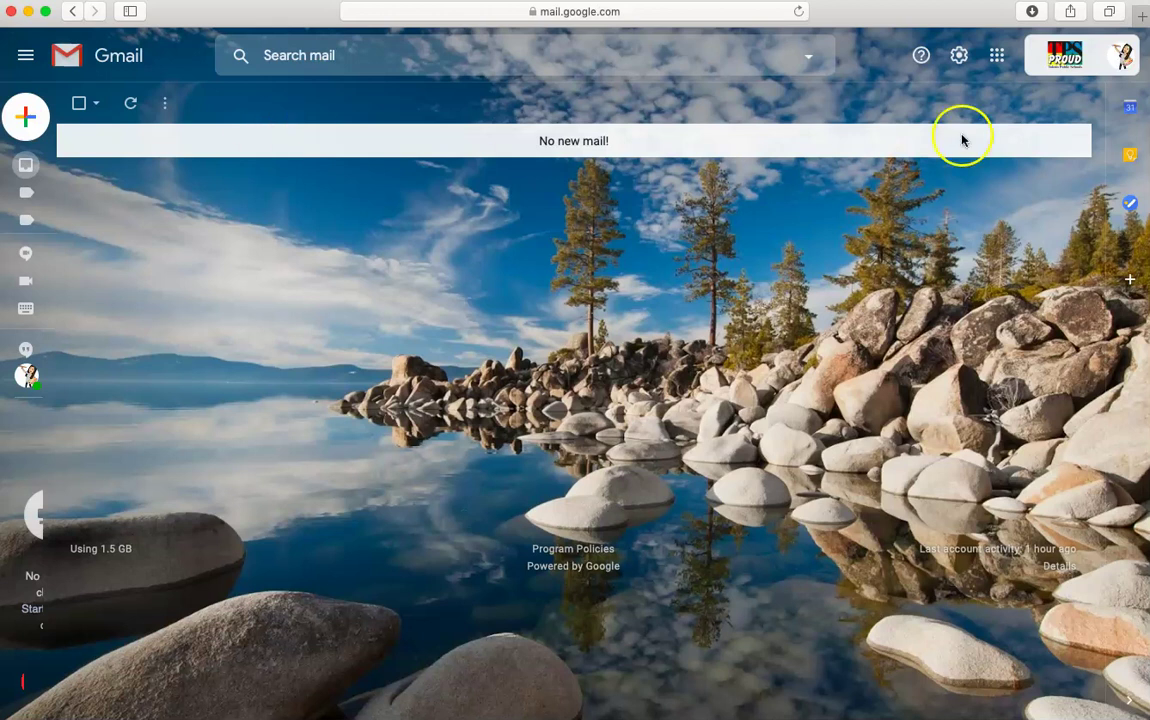
# Open the Google apps grid from the top right of Gmail.
pyautogui.click(996, 57)
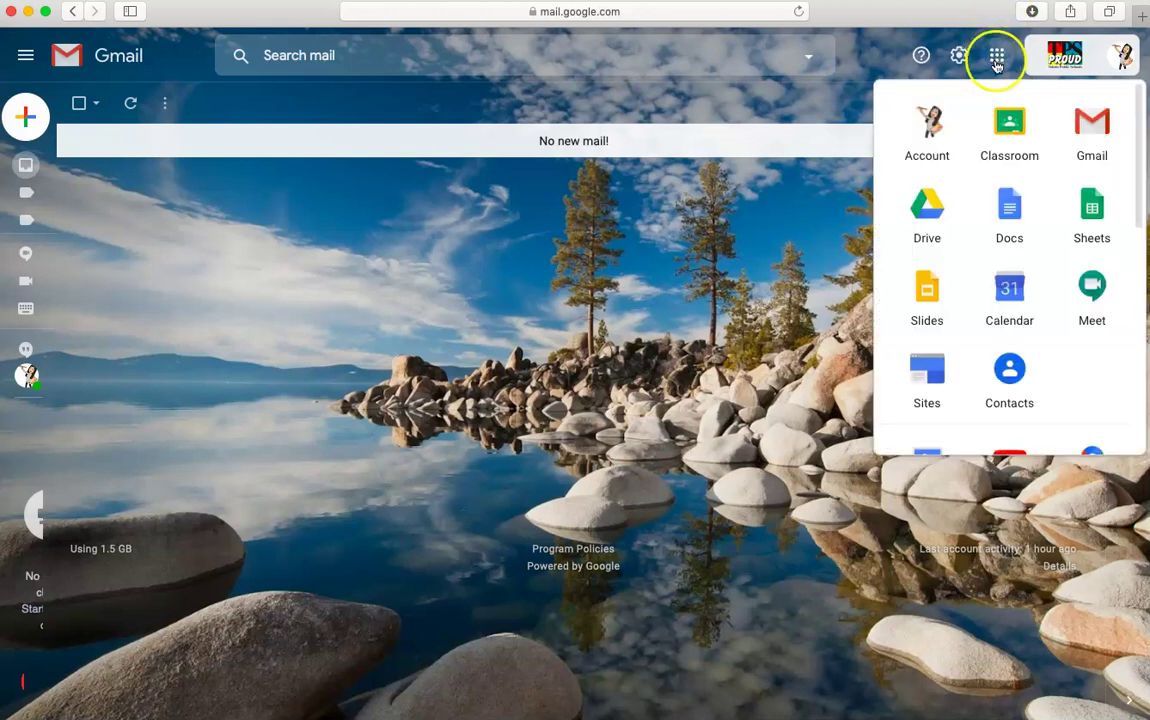
# Open Drive, close the Gmail tab, and create a Google Drawings file via New > More.
pyautogui.click(926, 205)
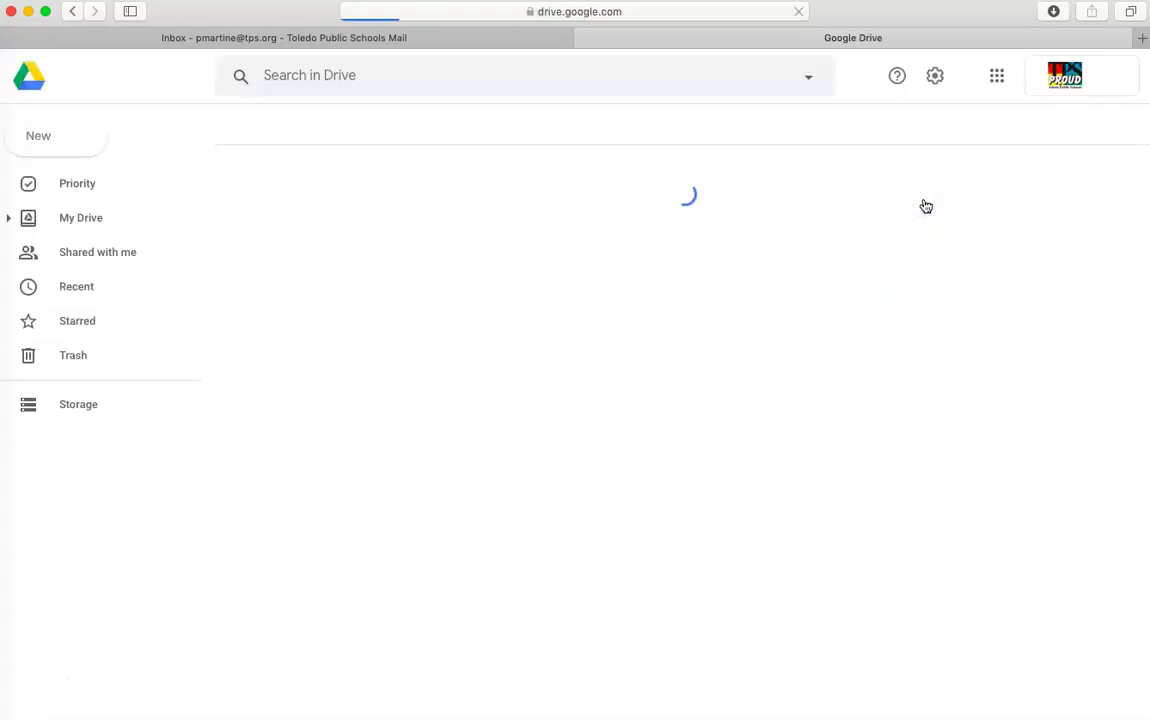
pyautogui.click(16, 36)
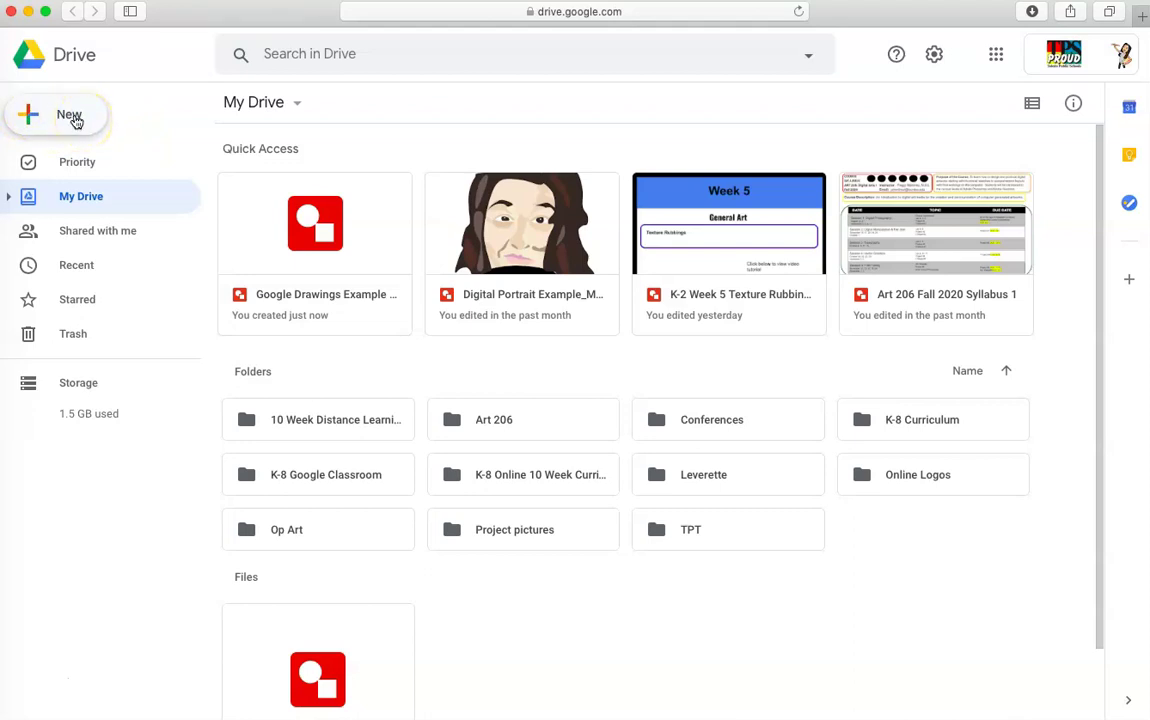
pyautogui.click(72, 117)
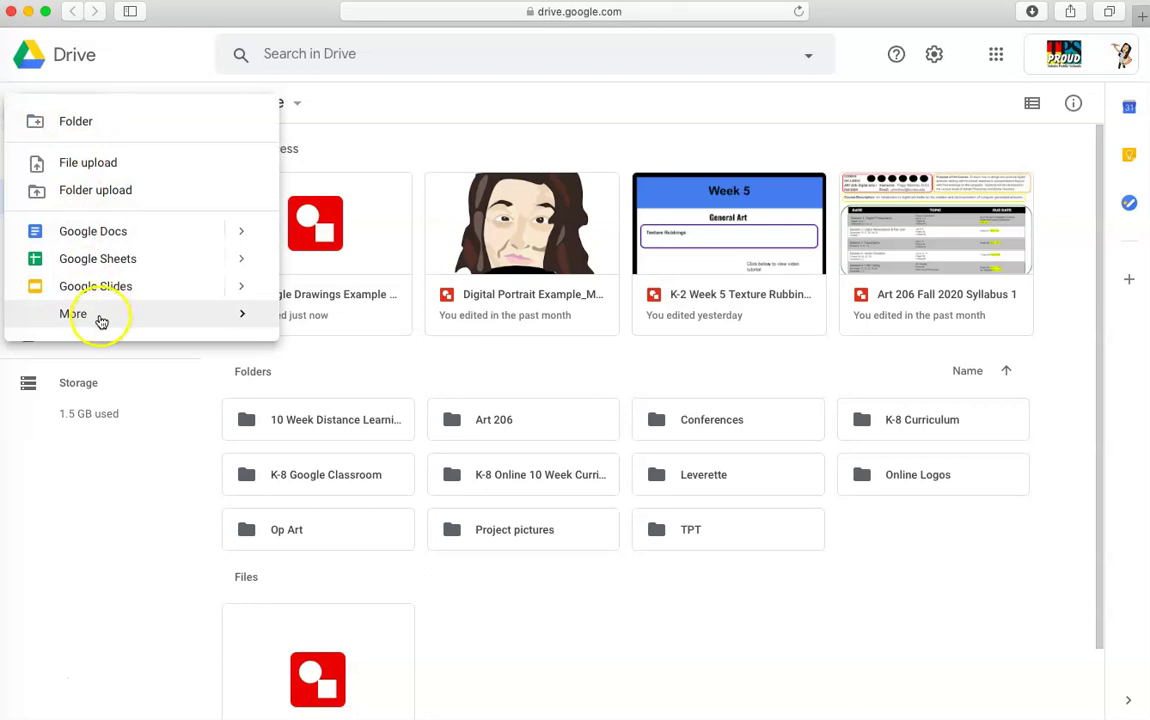
pyautogui.moveTo(101, 321)
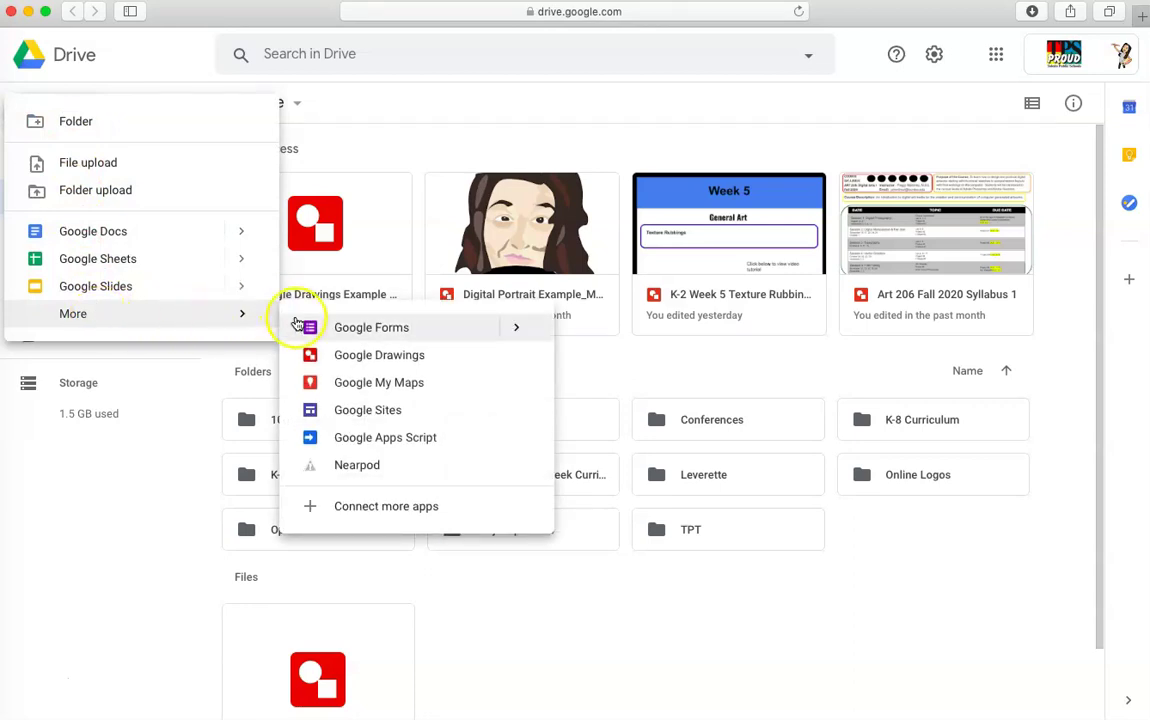
pyautogui.click(397, 362)
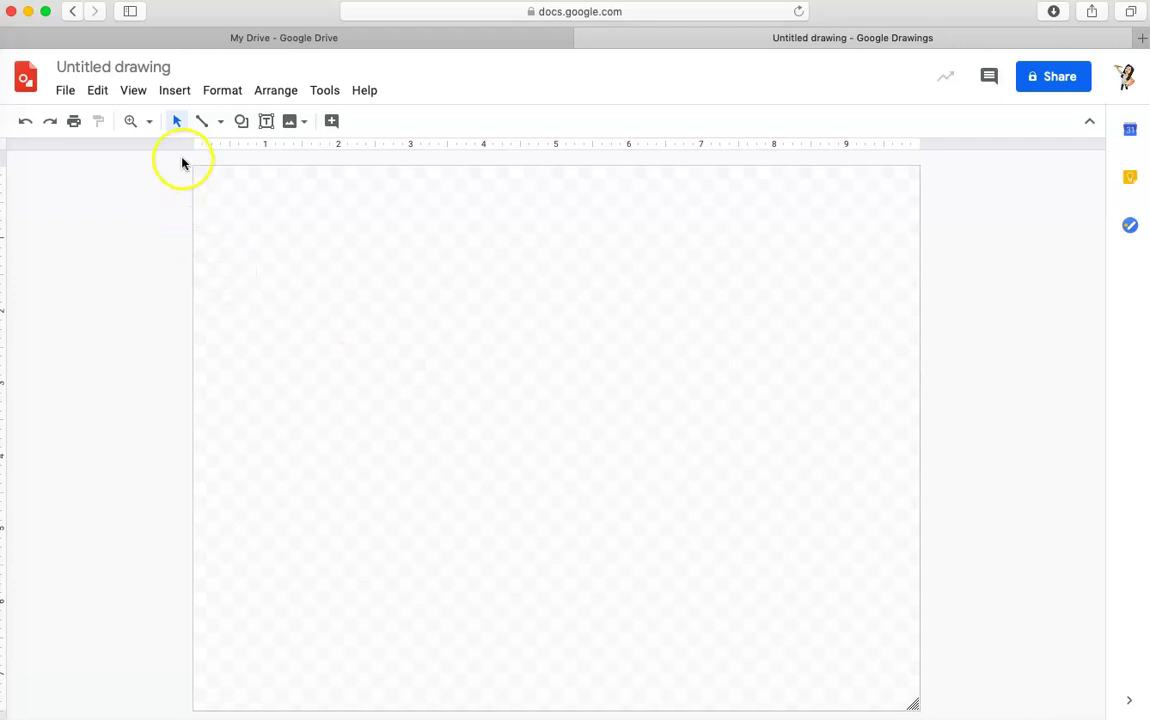
# Title the drawing 'Line Challenge _' followed by the teacher's name, confirming it in My Drive.
pyautogui.click(135, 67)
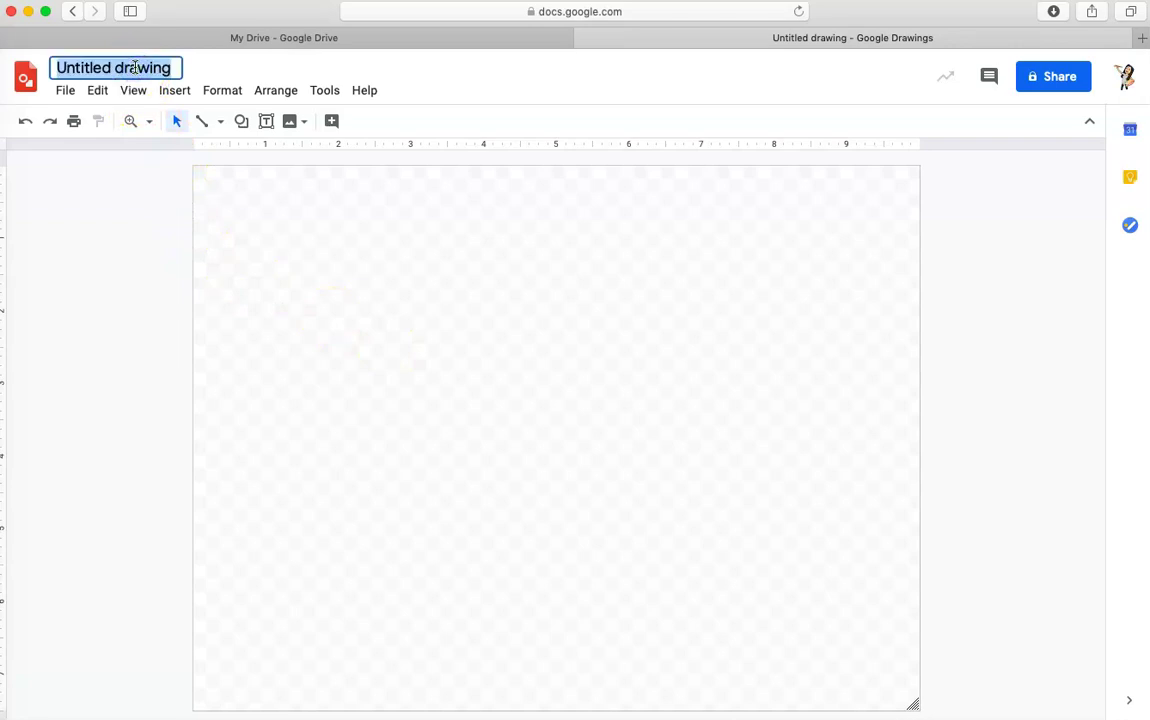
pyautogui.write('Line Chal')
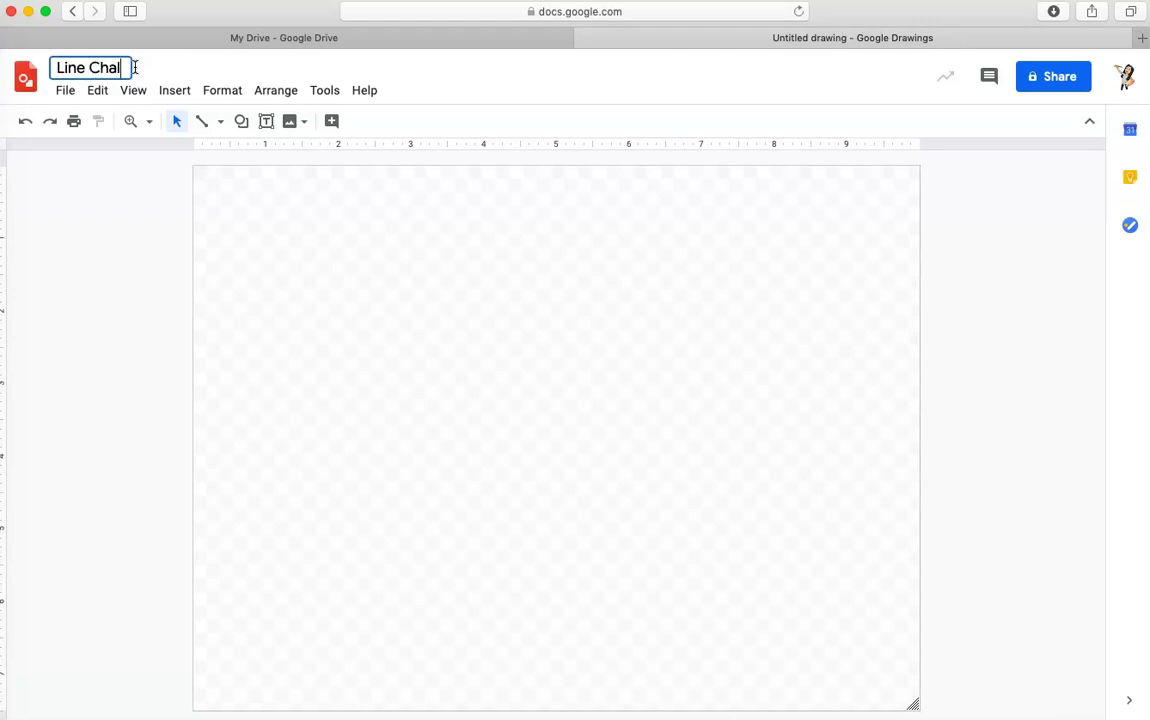
pyautogui.write('lenge')
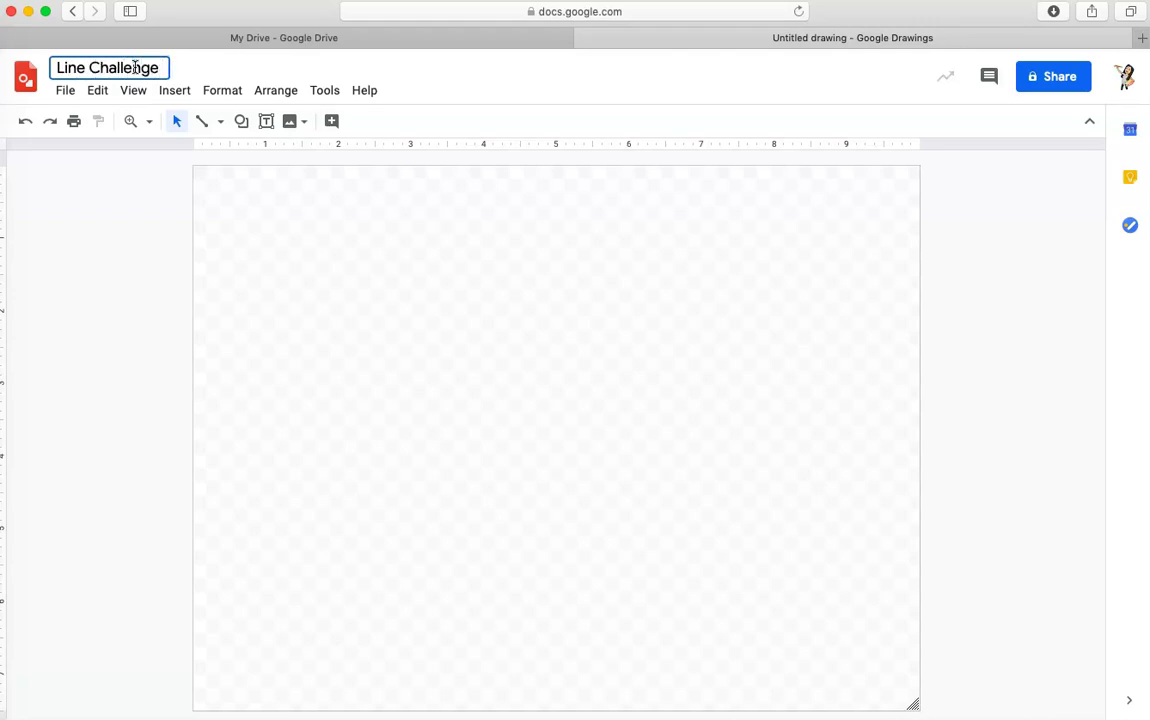
pyautogui.write(' _Mrs. Mar')
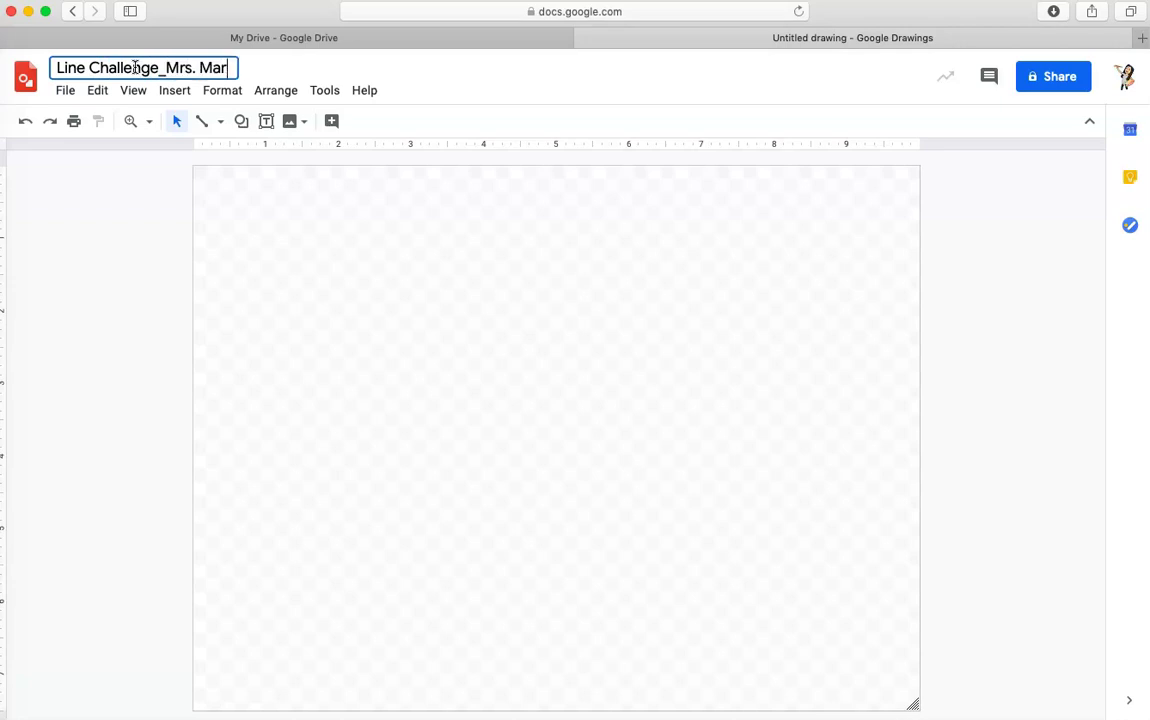
pyautogui.write('tinez')
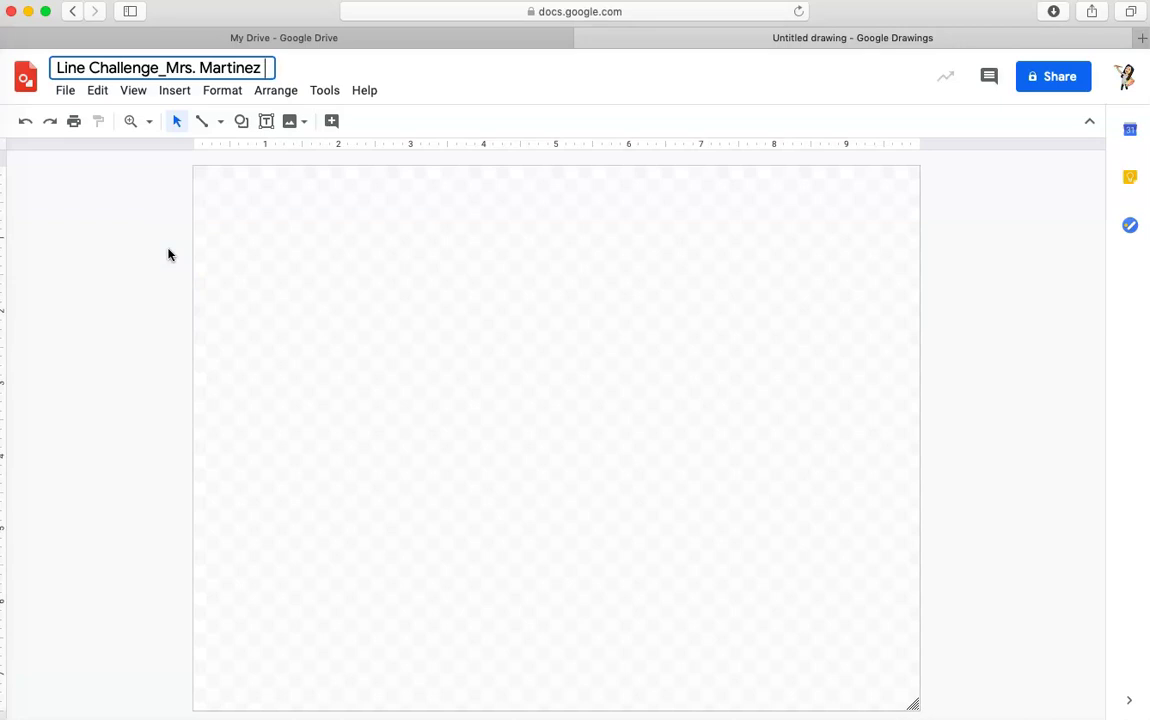
pyautogui.click(257, 38)
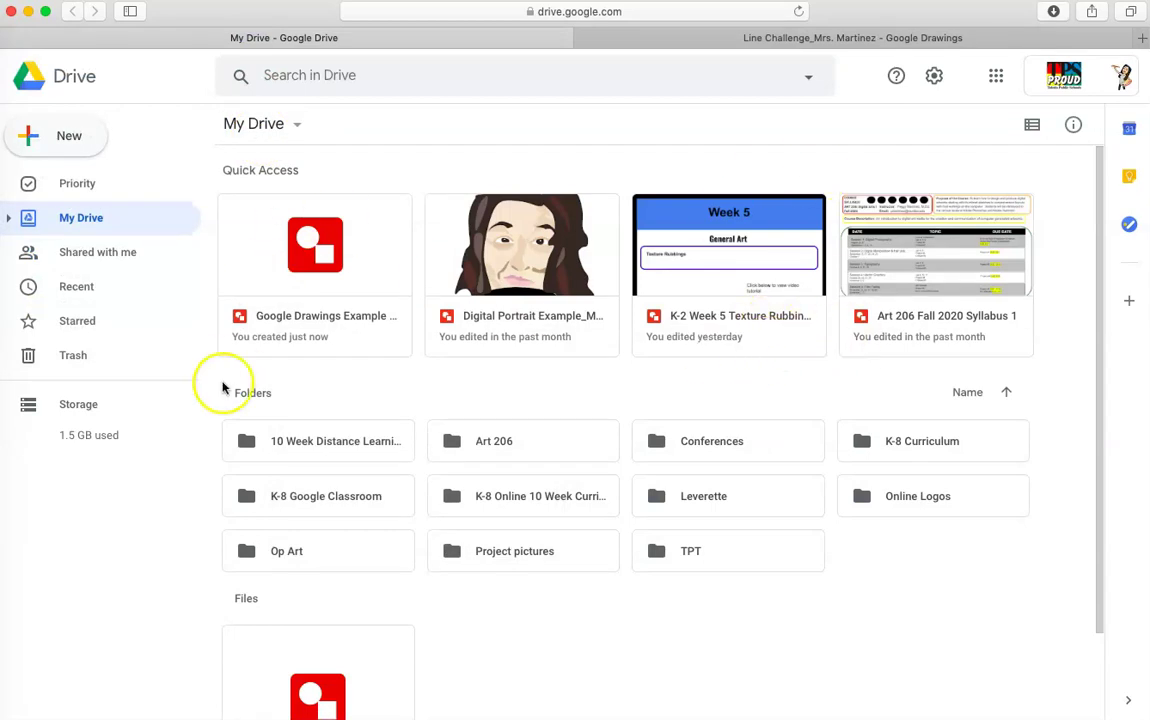
pyautogui.click(795, 37)
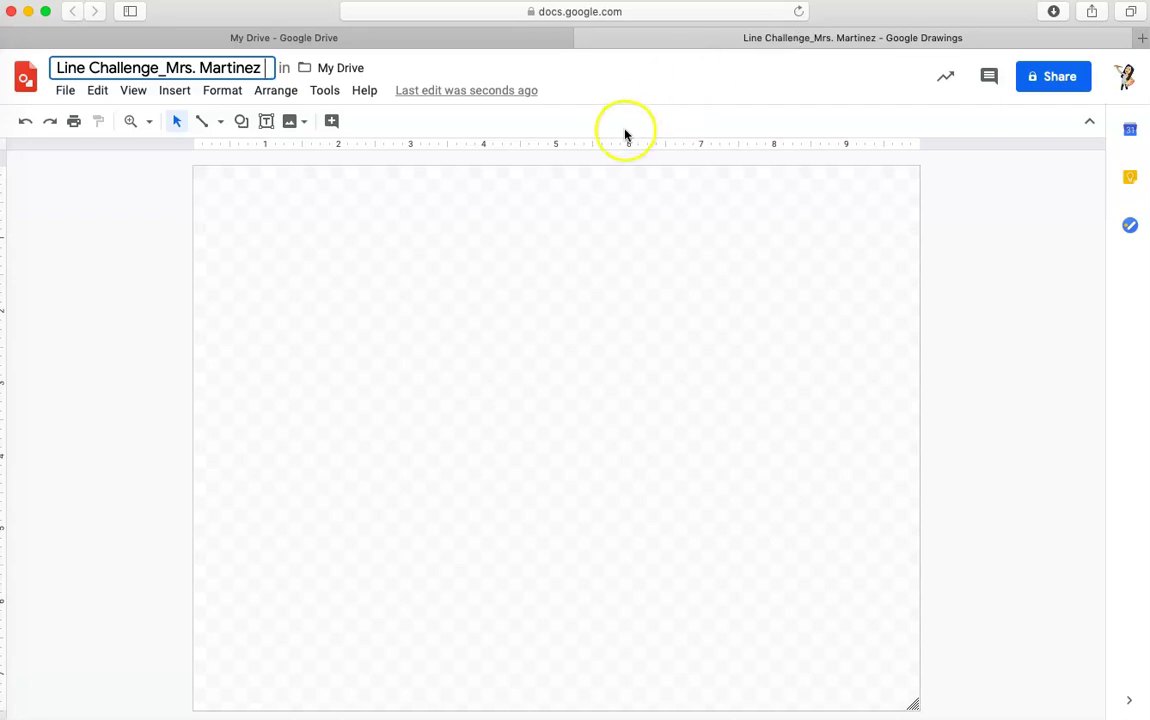
pyautogui.click(166, 222)
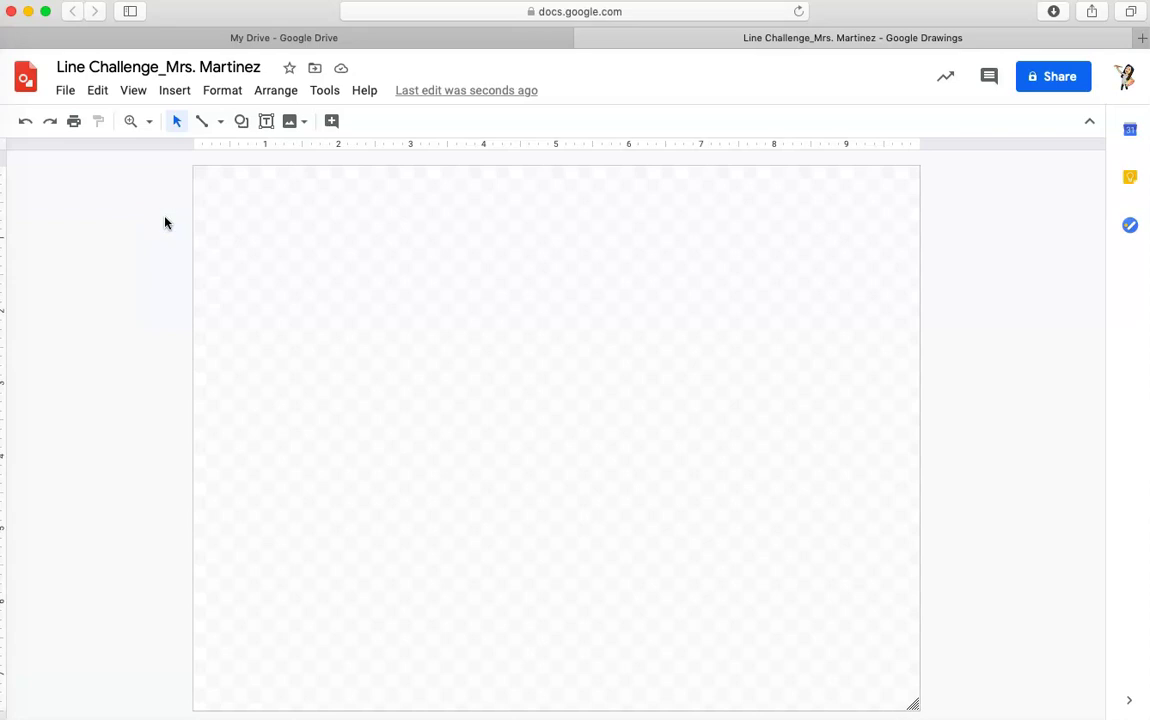
# Choose the Line tool in the toolbar, ready to draw on the blank canvas.
pyautogui.click(113, 231)
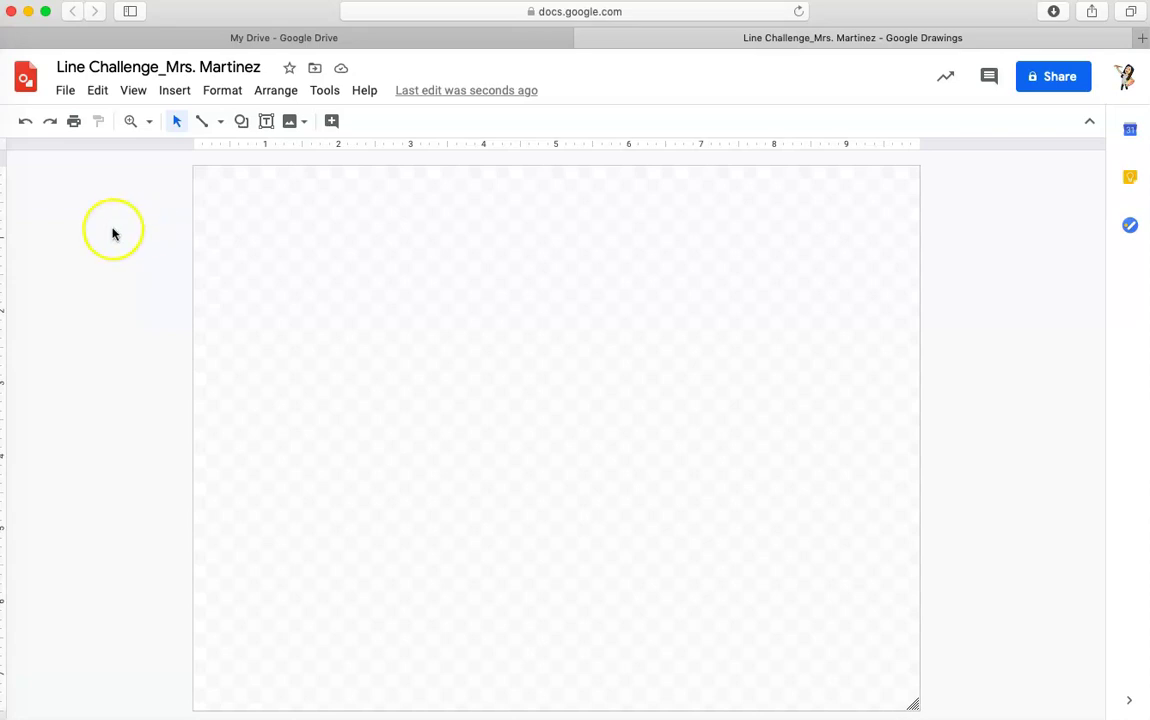
pyautogui.click(204, 124)
pyautogui.click(203, 124)
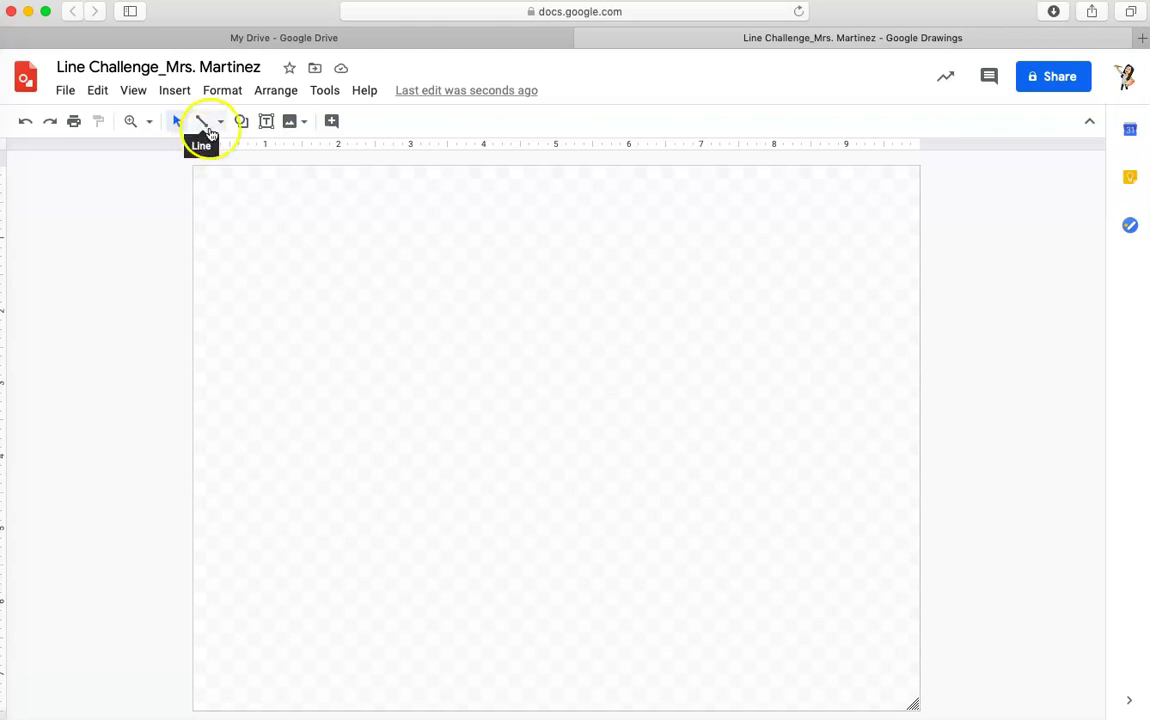
pyautogui.click(249, 195)
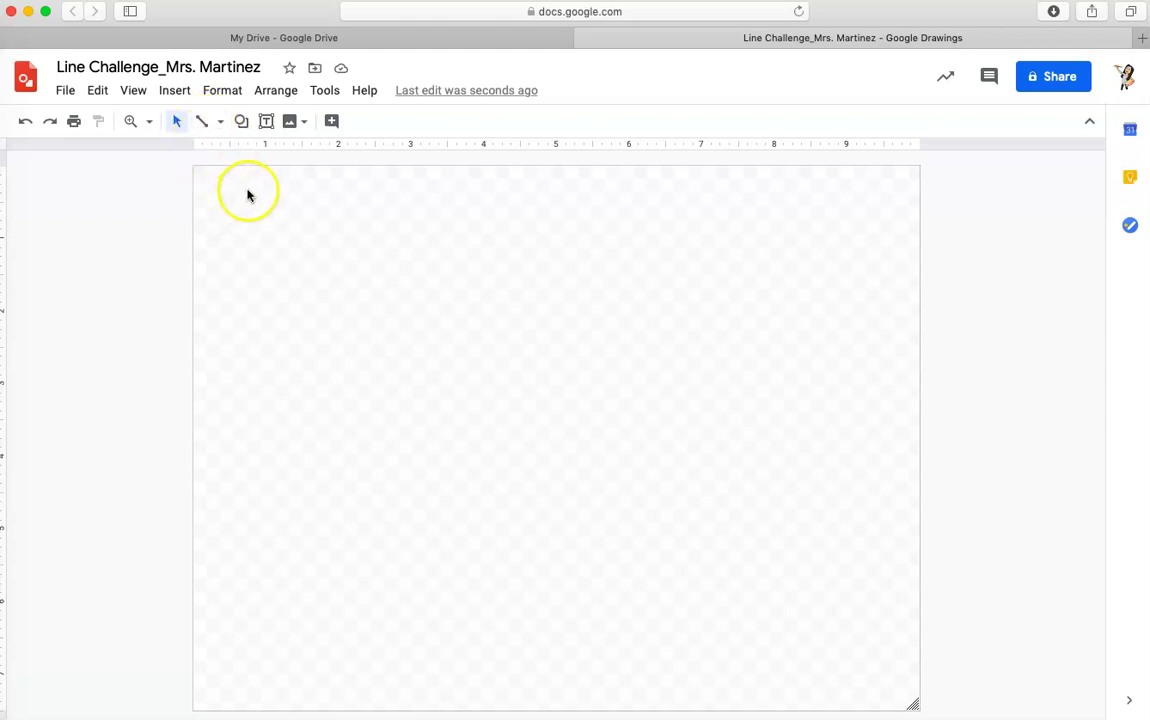
# Draw a short diagonal line, then drag its endpoints to lengthen it toward the lower right.
pyautogui.click(201, 121)
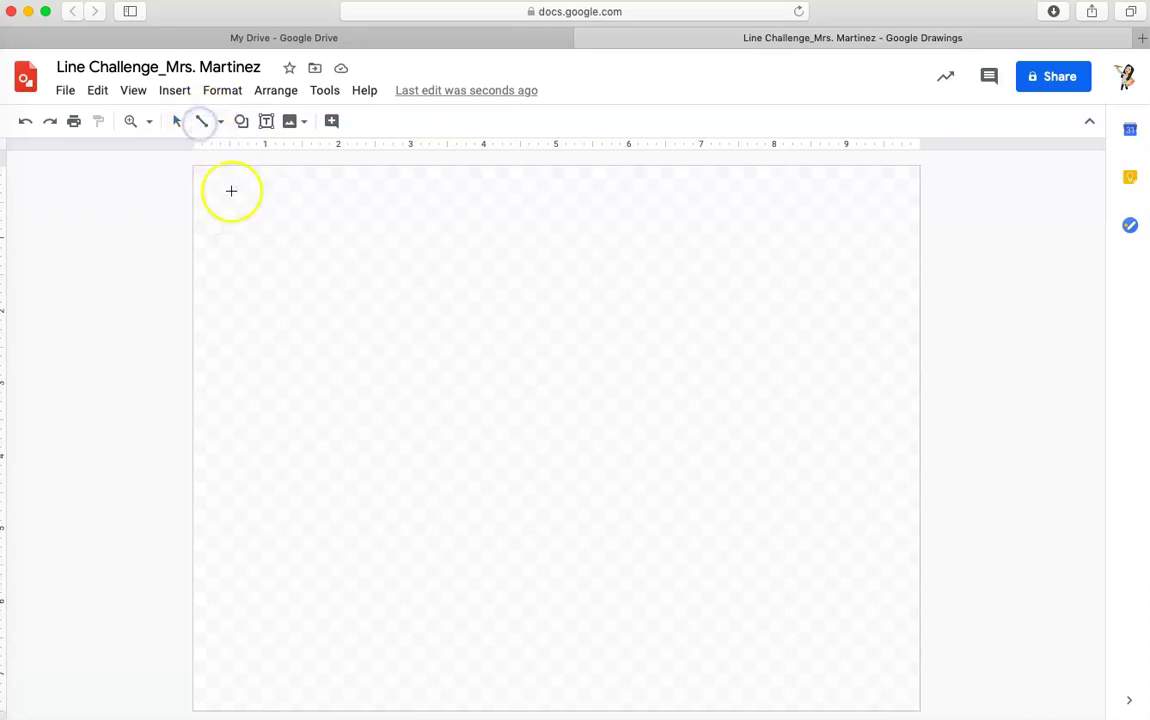
pyautogui.moveTo(222, 187); pyautogui.dragTo(305, 270)
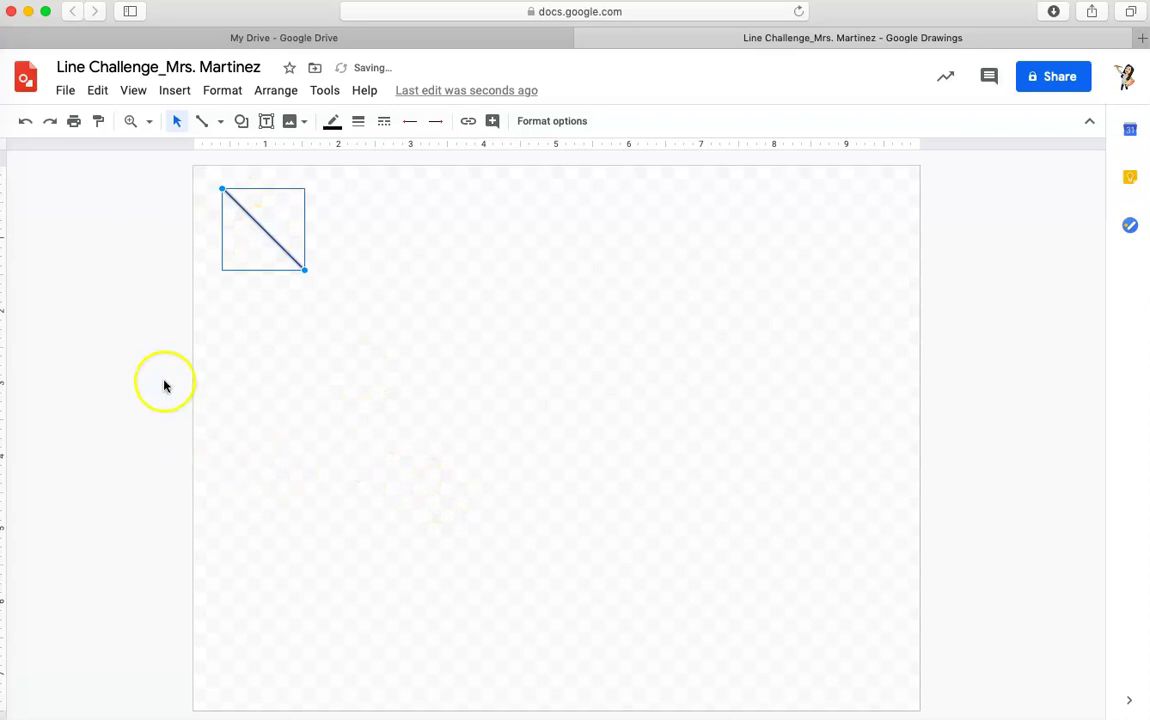
pyautogui.click(176, 122)
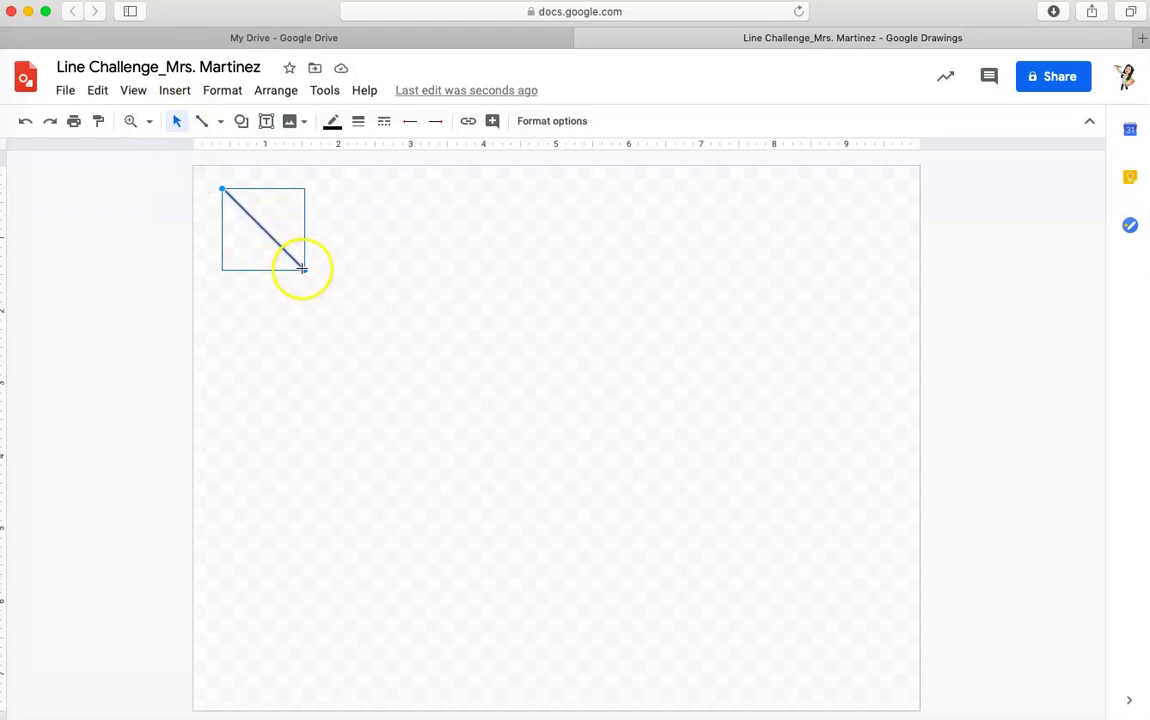
pyautogui.moveTo(303, 268); pyautogui.dragTo(375, 334)
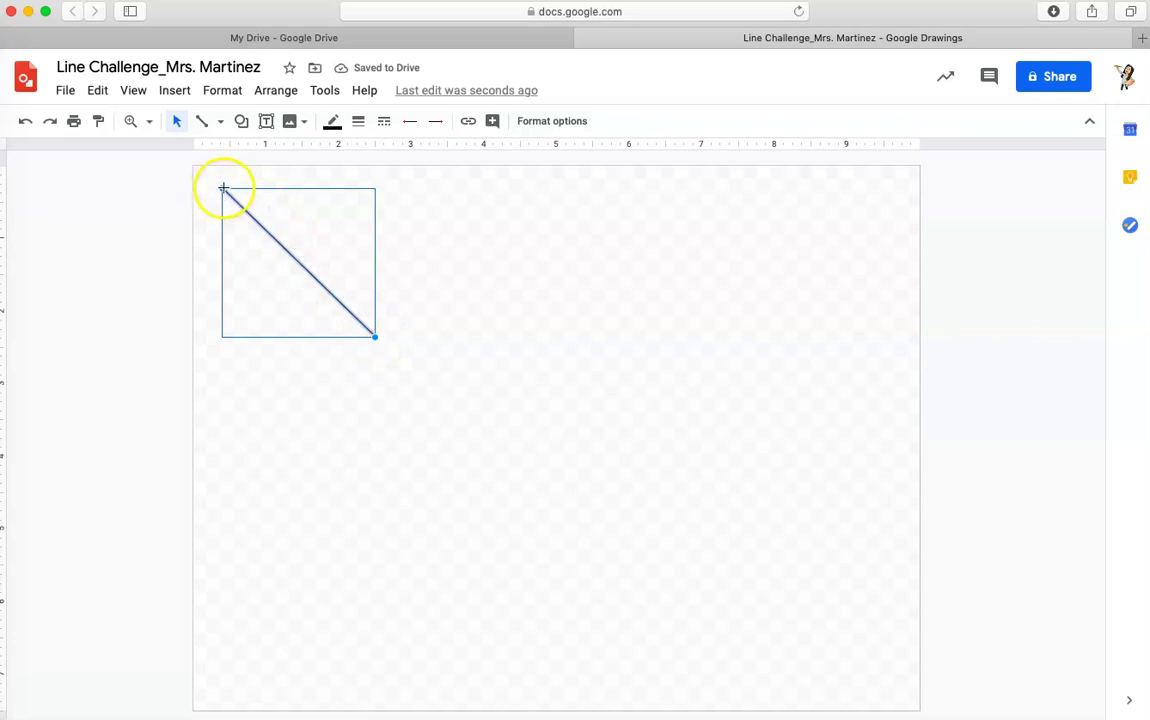
pyautogui.moveTo(222, 188); pyautogui.dragTo(871, 554)
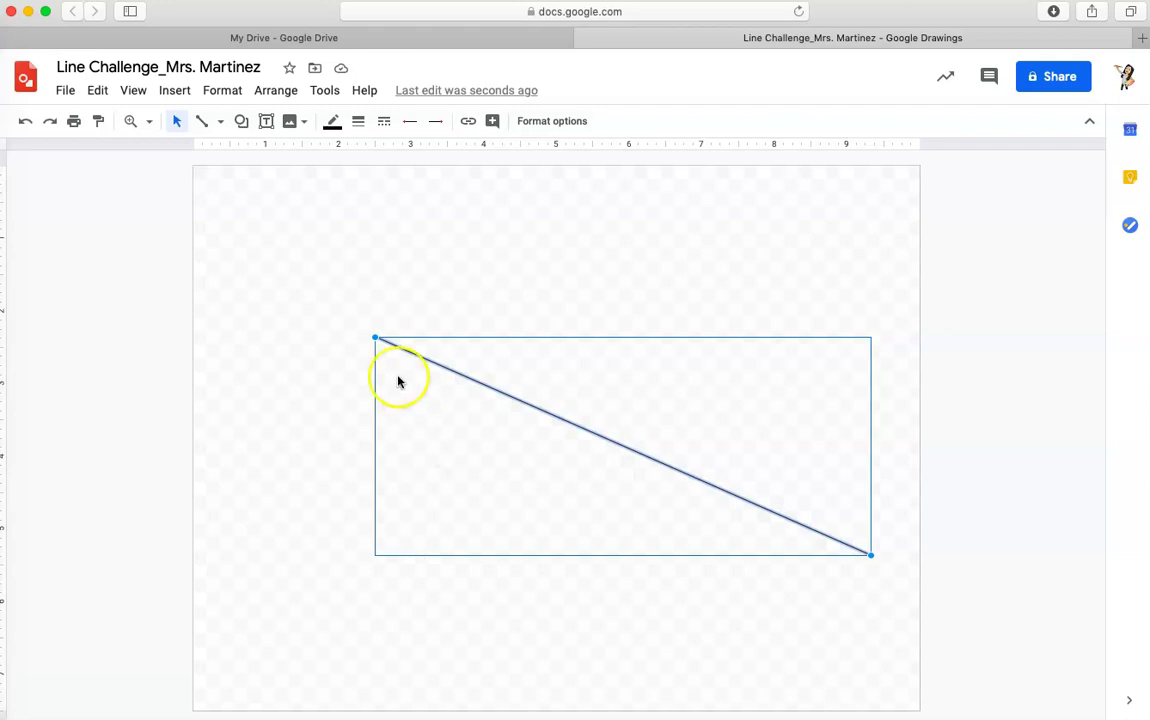
pyautogui.click(236, 229)
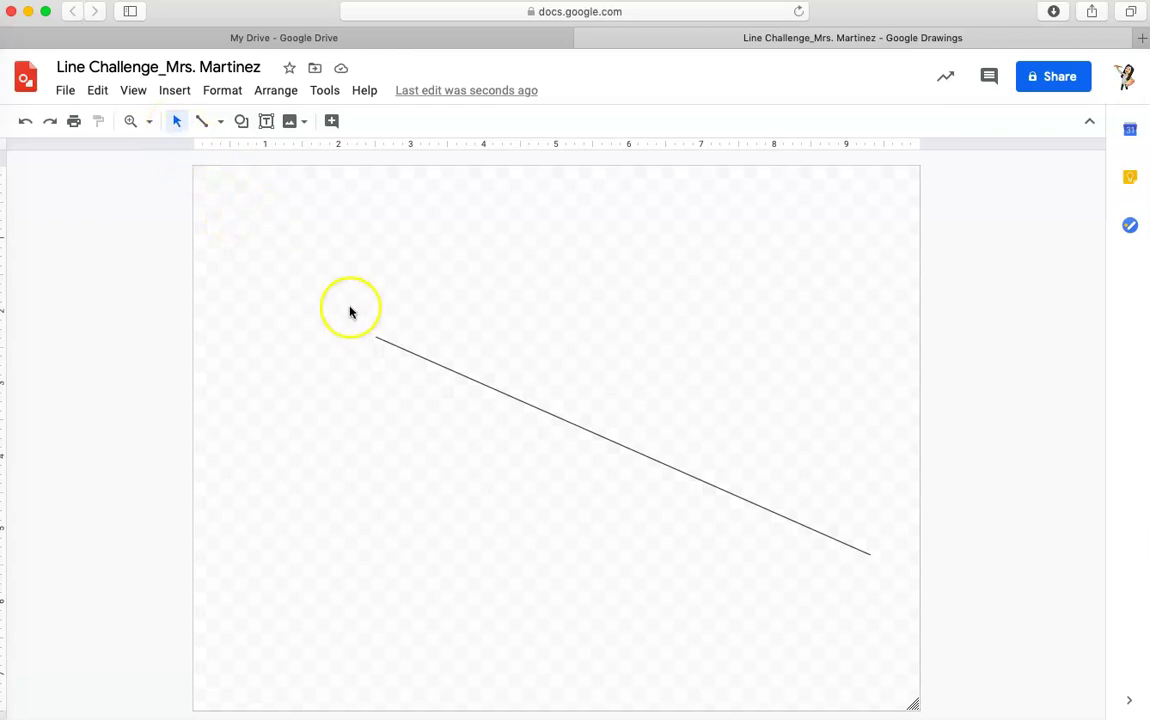
# Recolour the diagonal line magenta from the Line color palette and deselect it.
pyautogui.click(377, 338)
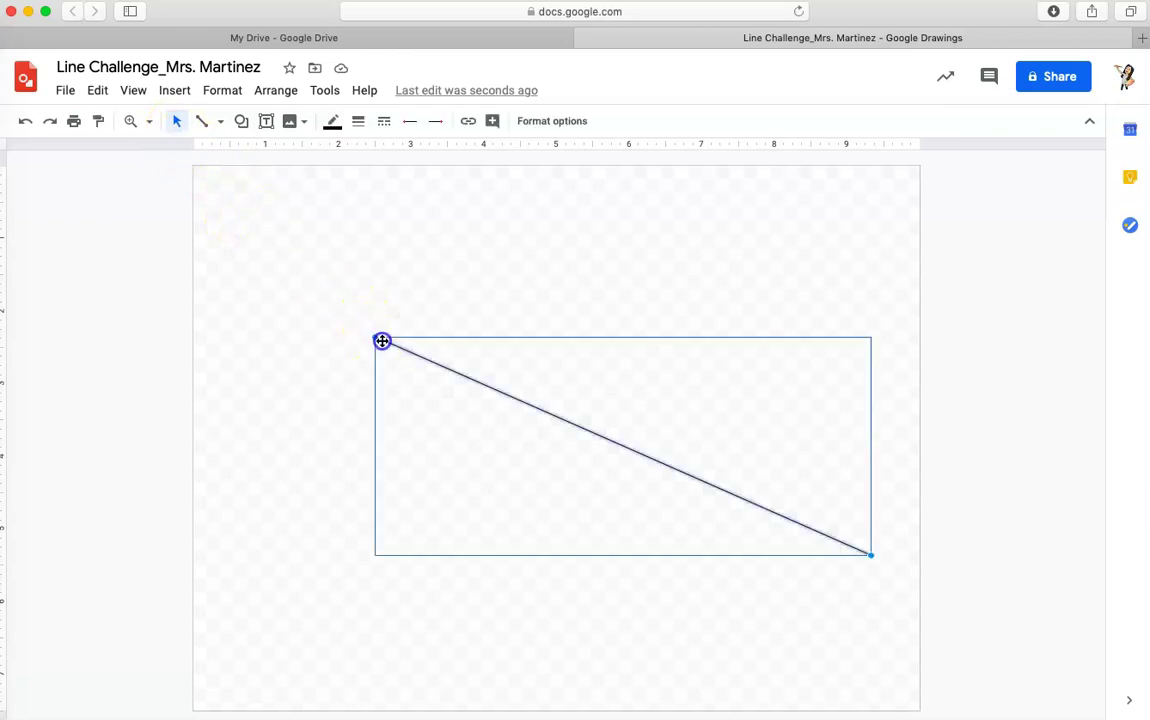
pyautogui.click(337, 123)
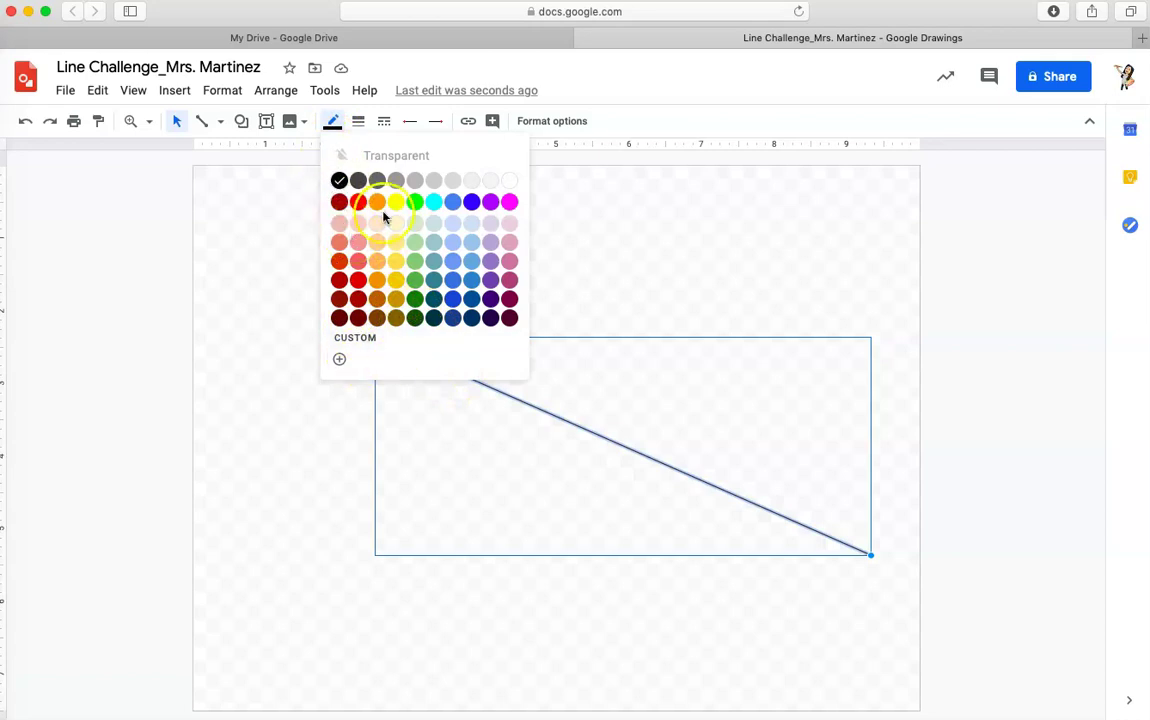
pyautogui.click(509, 201)
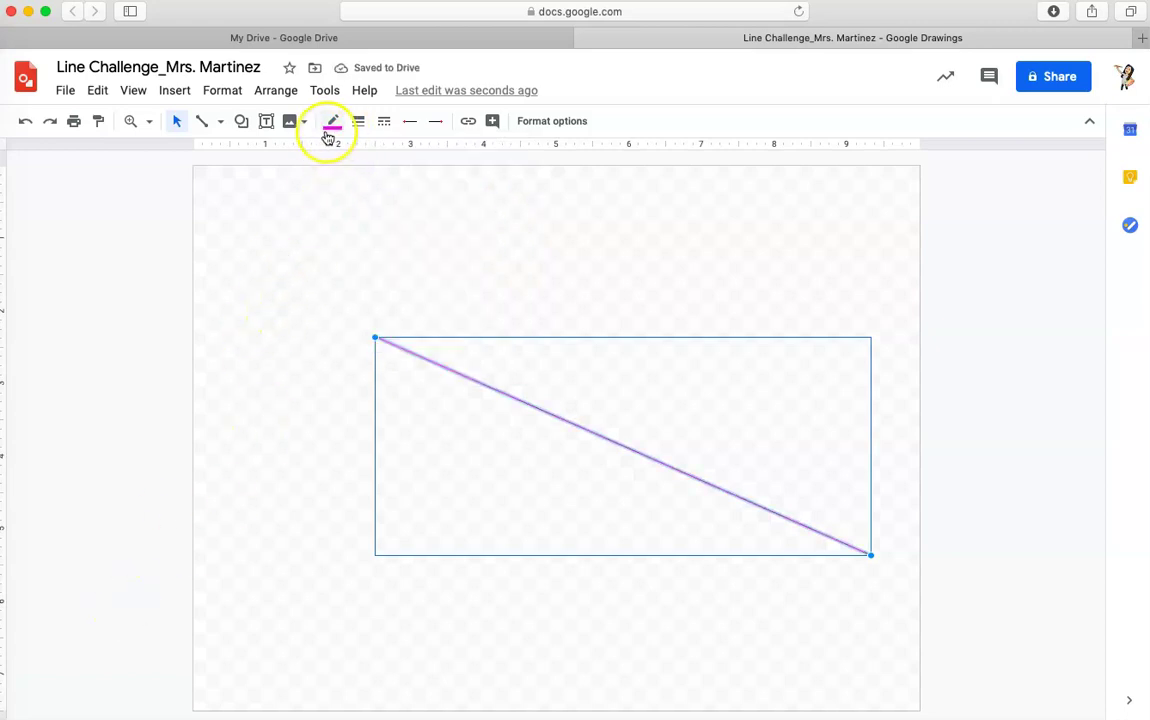
pyautogui.click(197, 278)
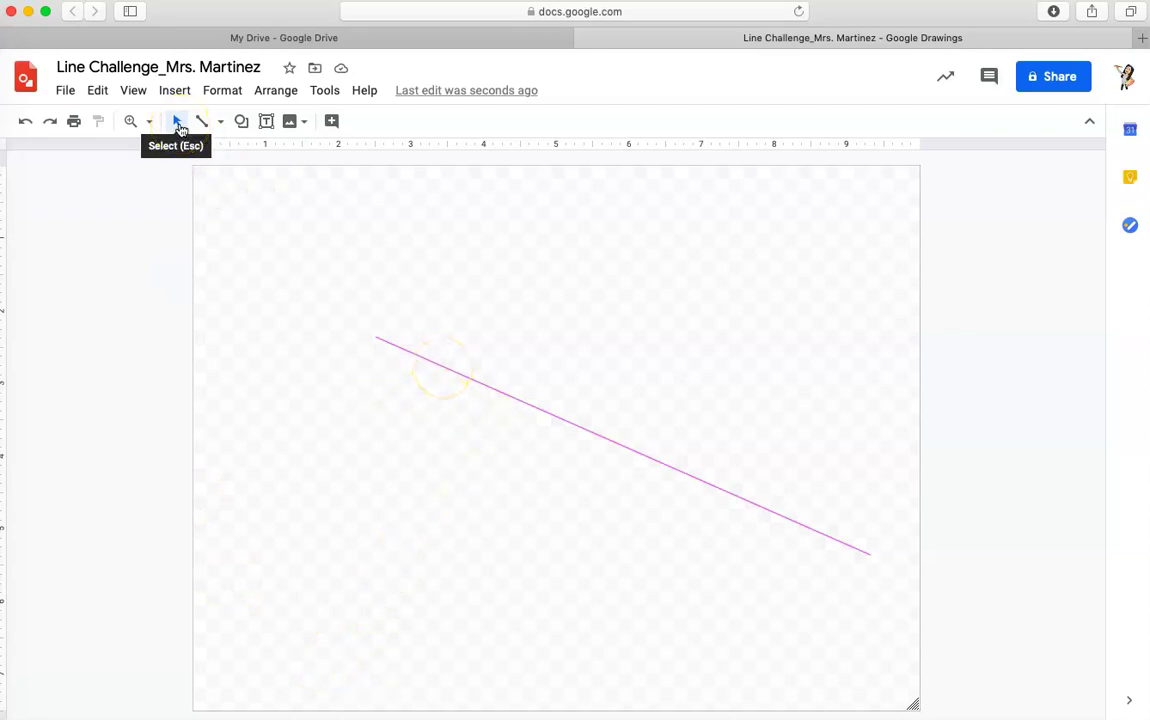
# Set the magenta line's weight to 8px and deselect it.
pyautogui.click(410, 348)
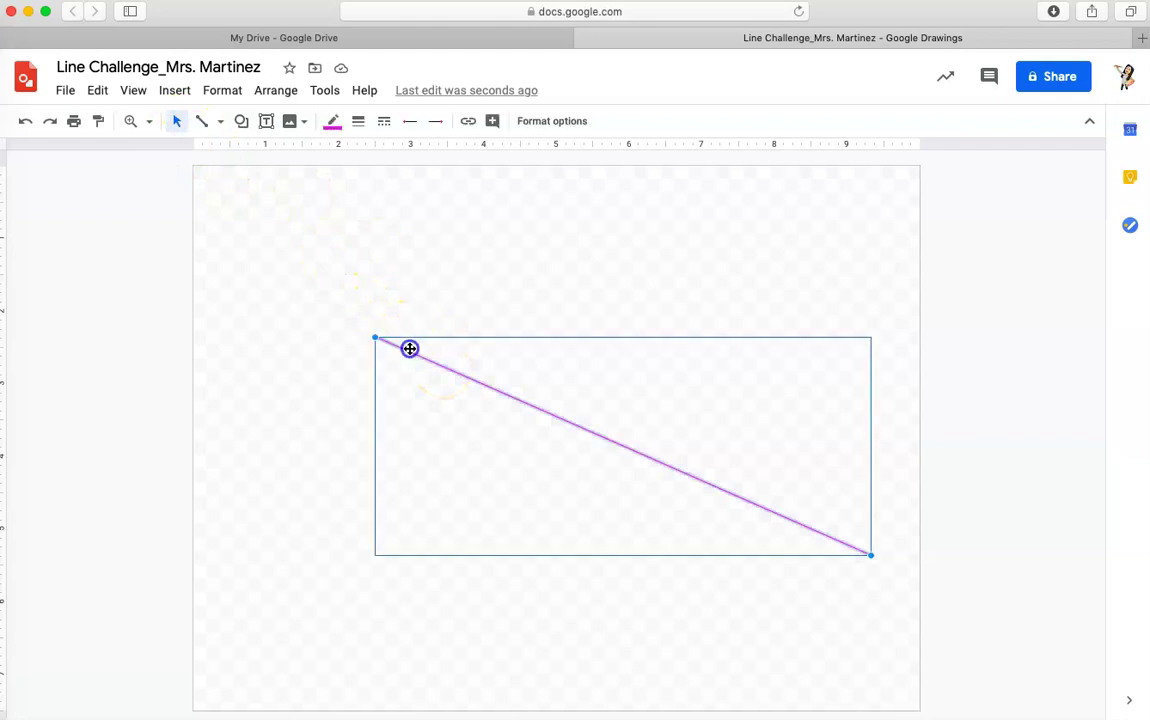
pyautogui.click(362, 122)
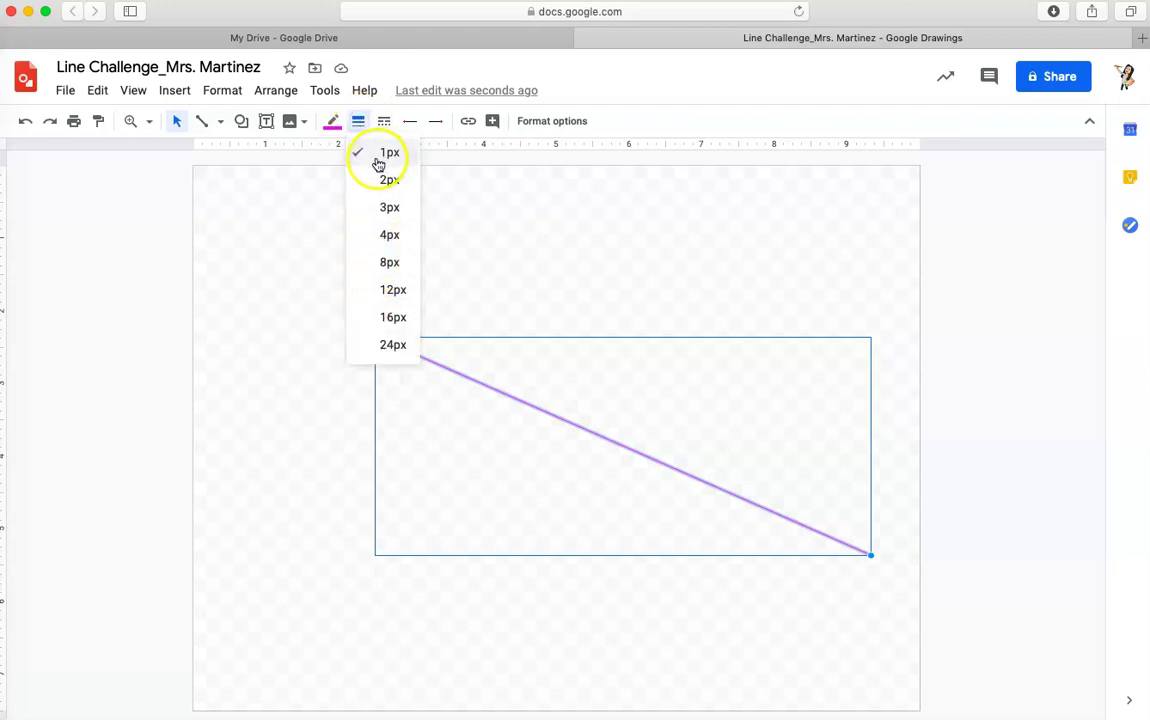
pyautogui.click(383, 263)
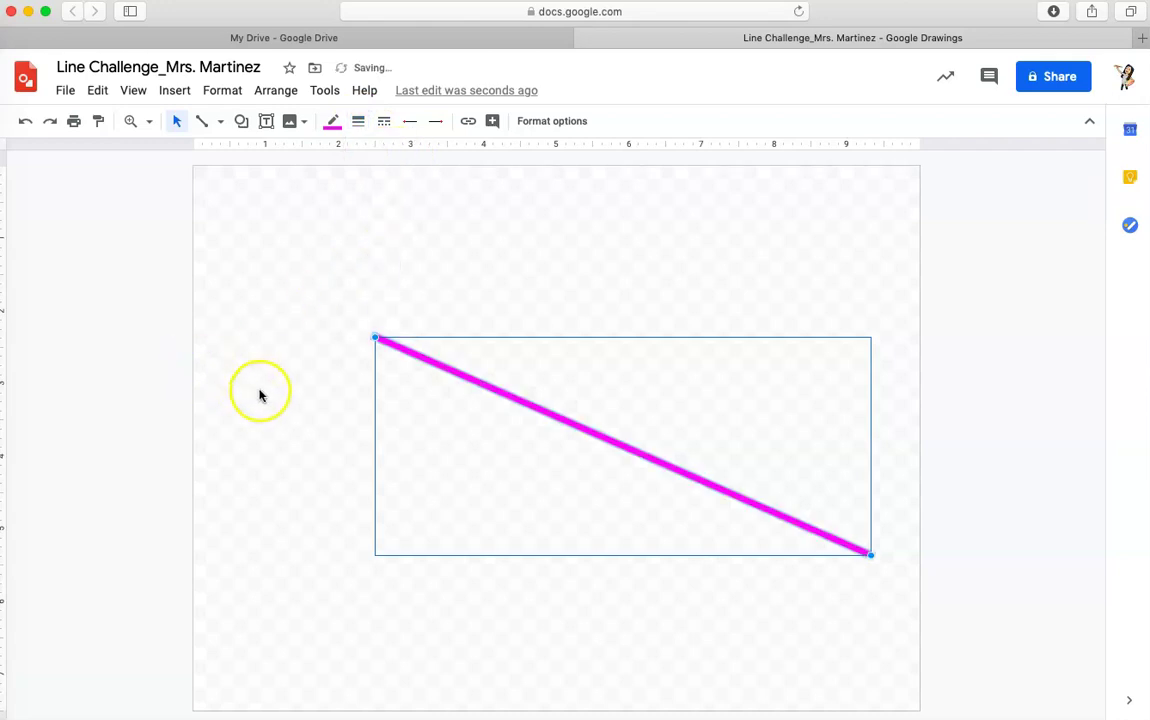
pyautogui.click(128, 393)
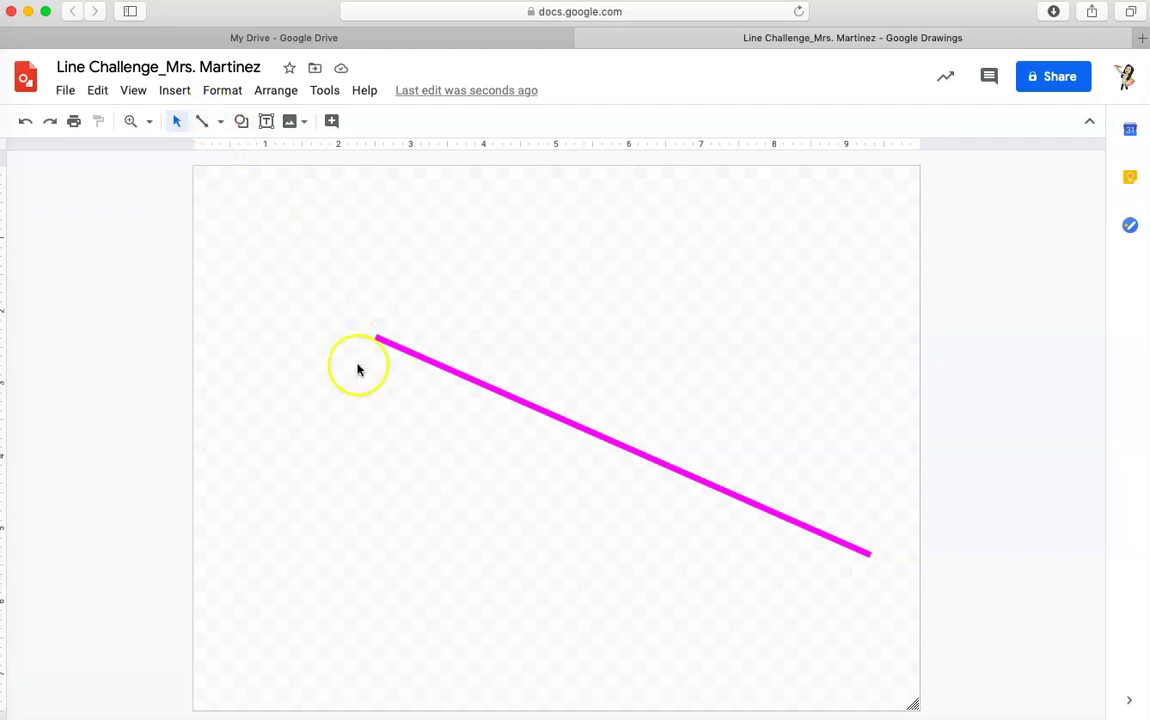
# Drag the thick line's upper end so it stands vertical, then move it to the right edge.
pyautogui.click(382, 338)
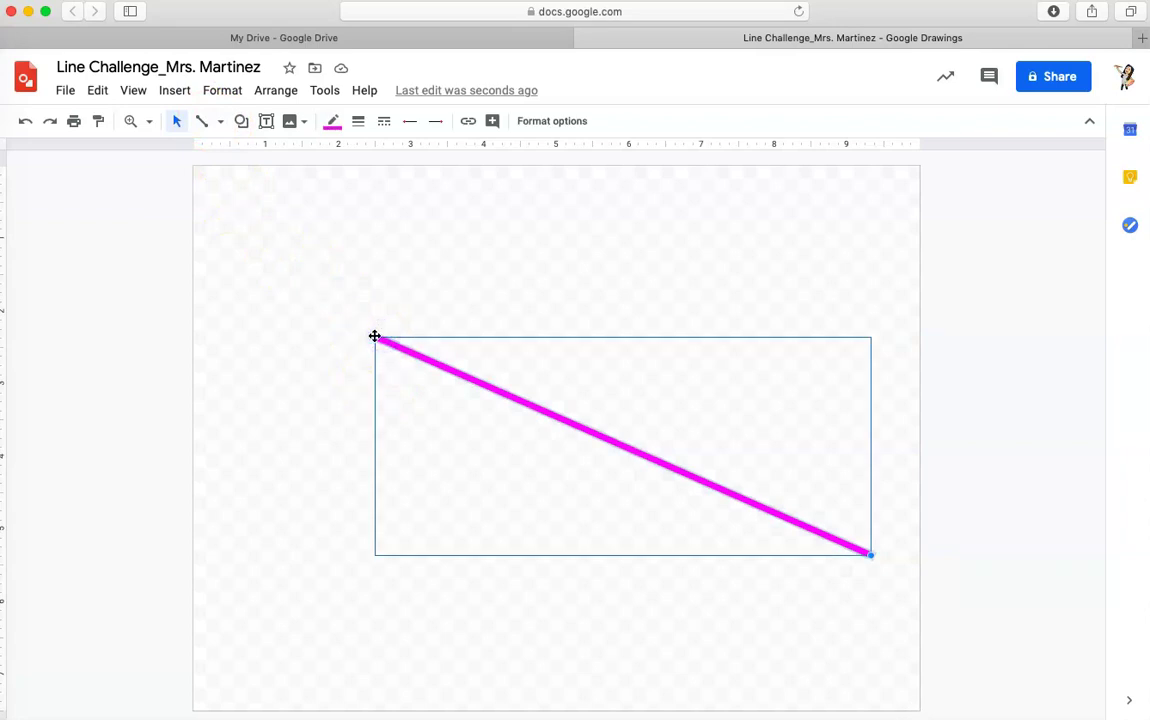
pyautogui.moveTo(375, 337); pyautogui.dragTo(868, 171)
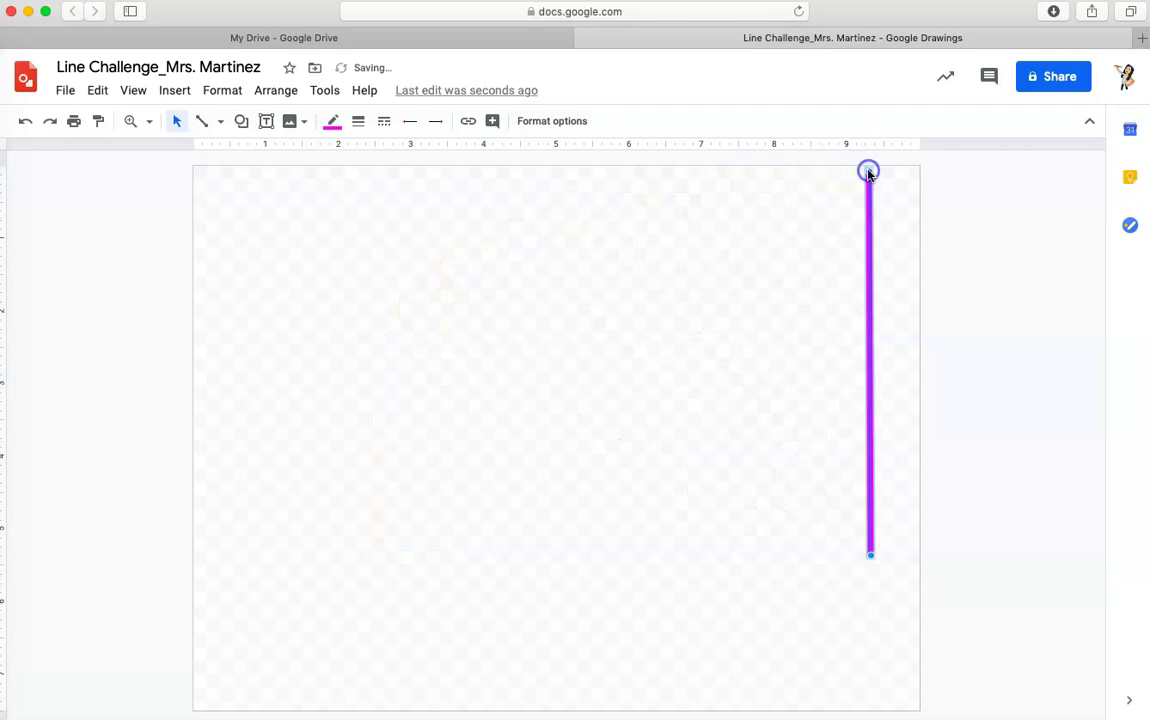
pyautogui.moveTo(870, 301); pyautogui.dragTo(905, 308)
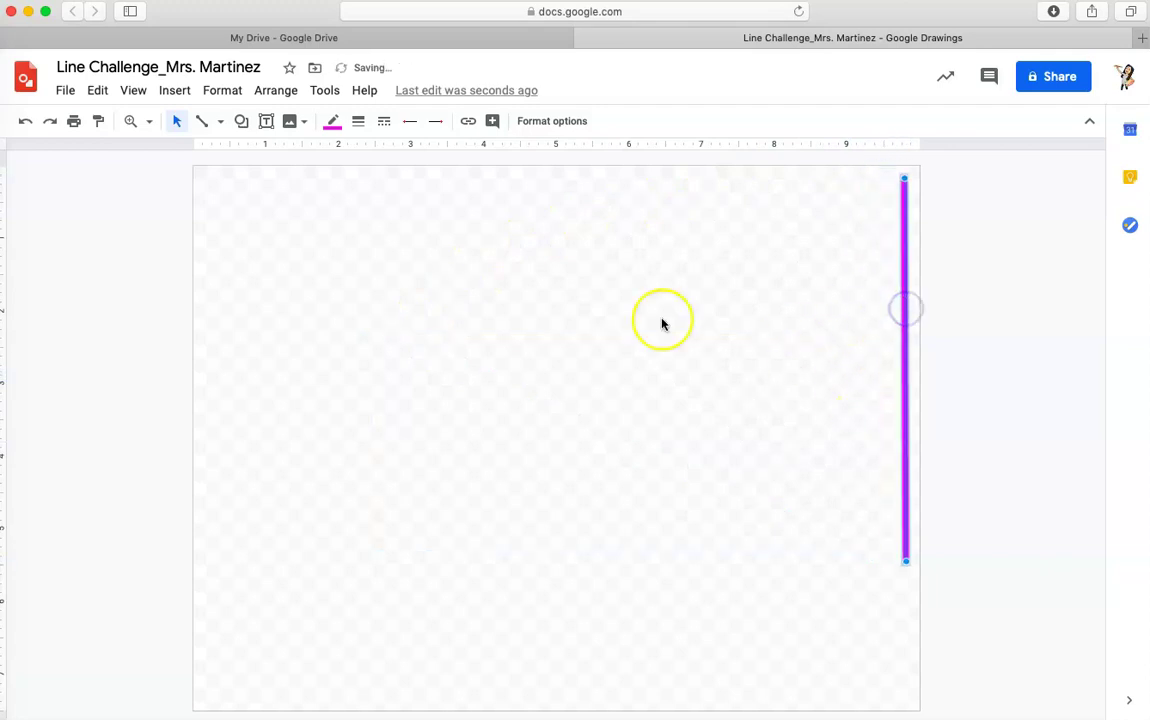
pyautogui.click(140, 312)
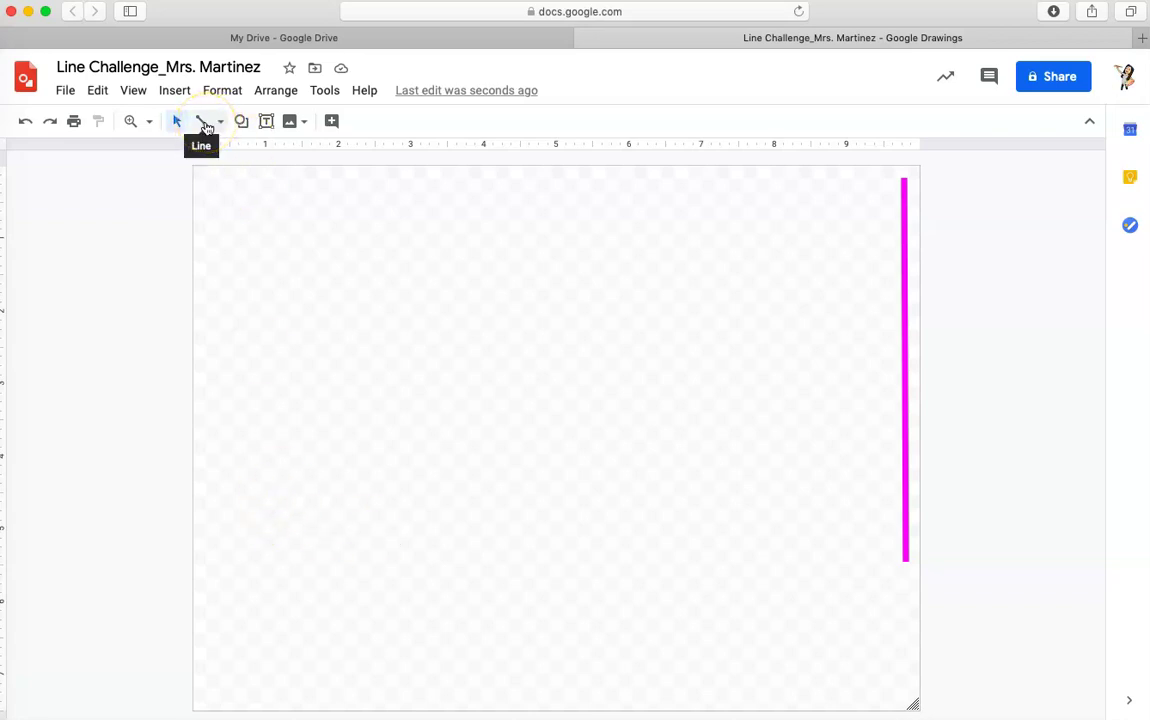
# Draw a small freehand squiggle near the page's top-left with the Scribble tool.
pyautogui.click(205, 123)
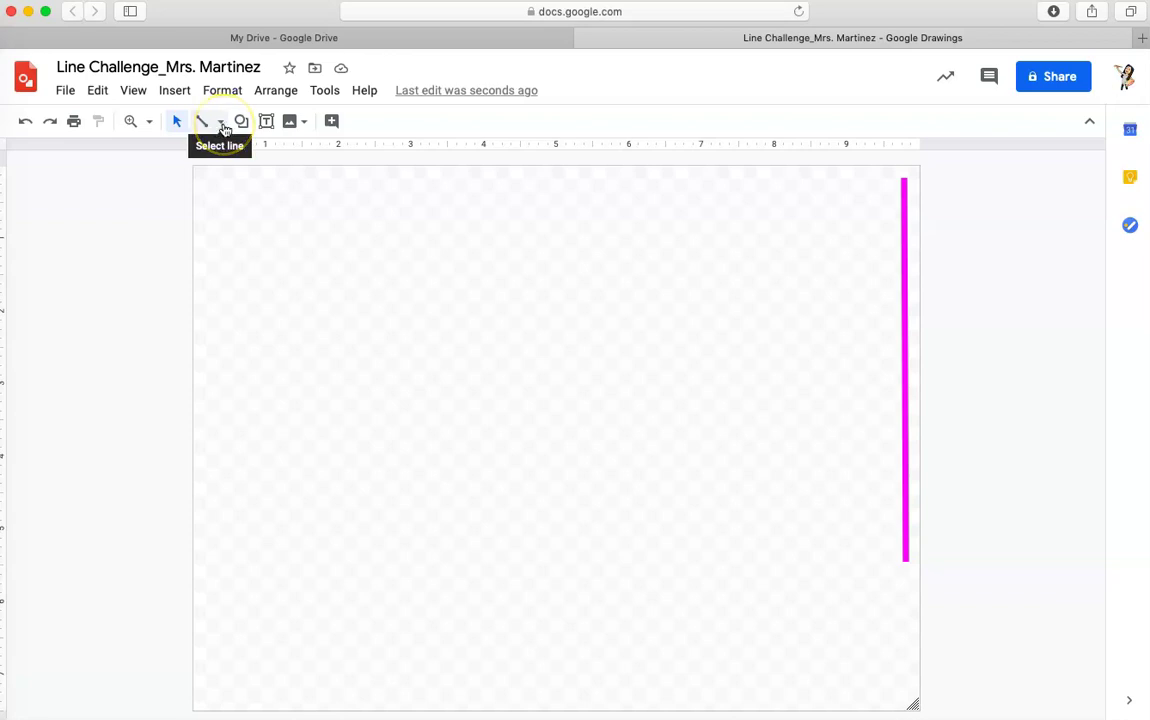
pyautogui.click(223, 124)
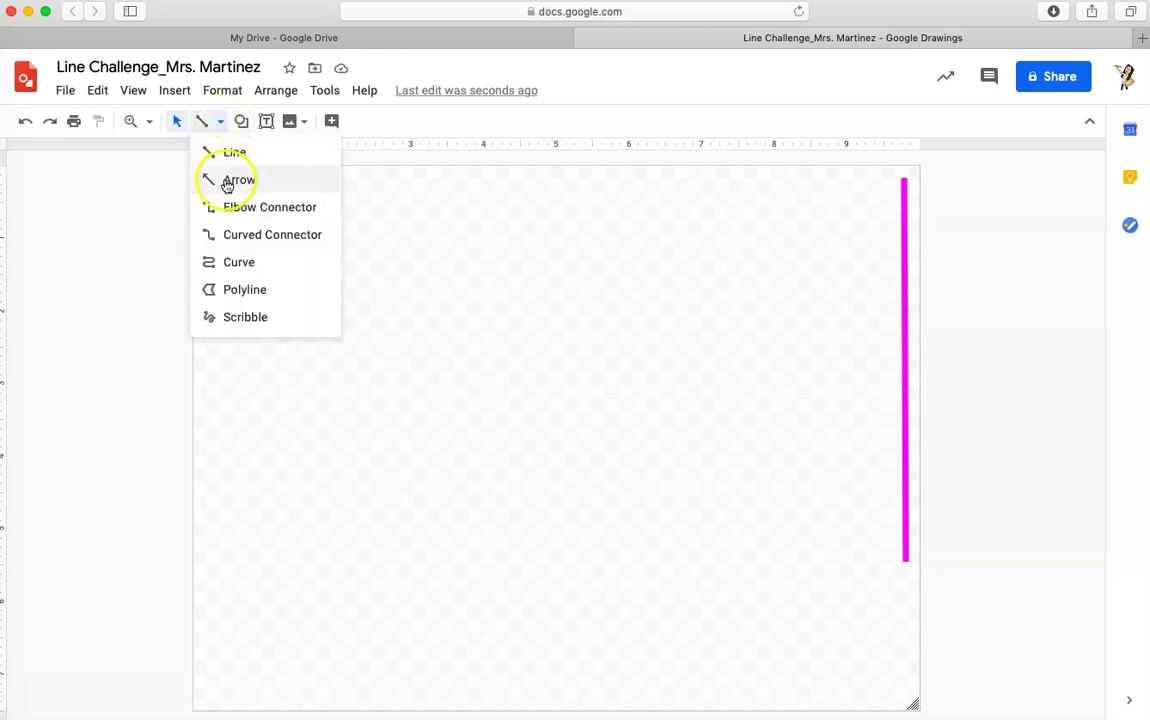
pyautogui.click(212, 326)
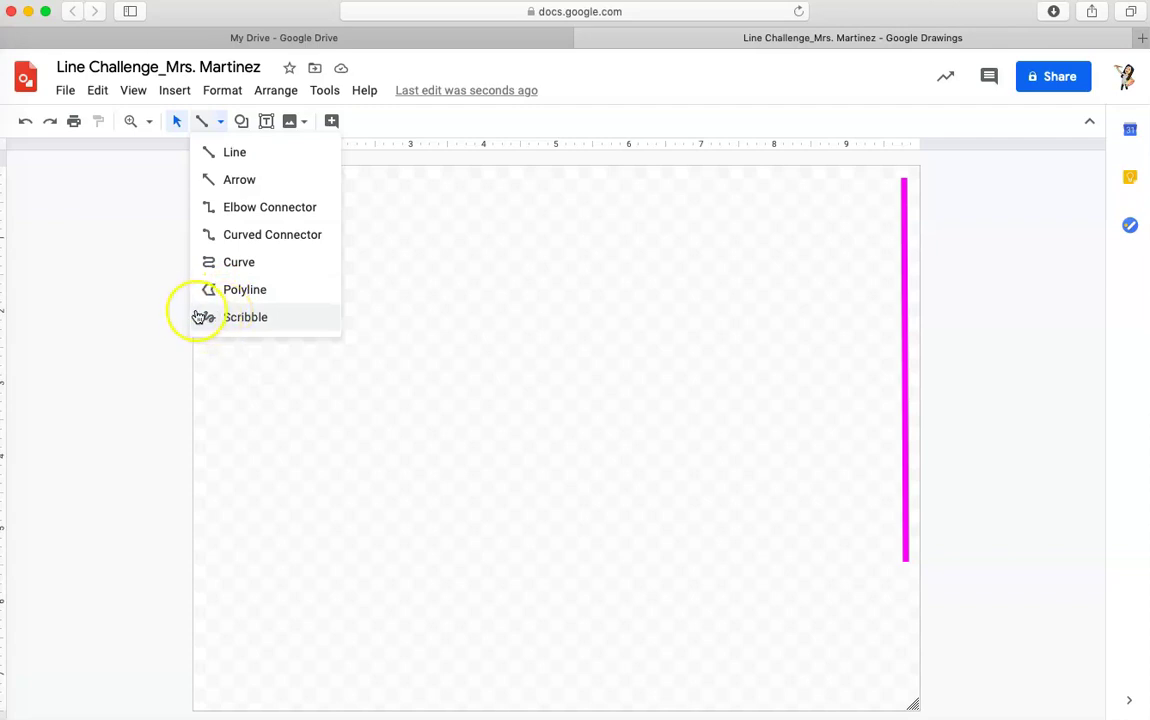
pyautogui.click(260, 318)
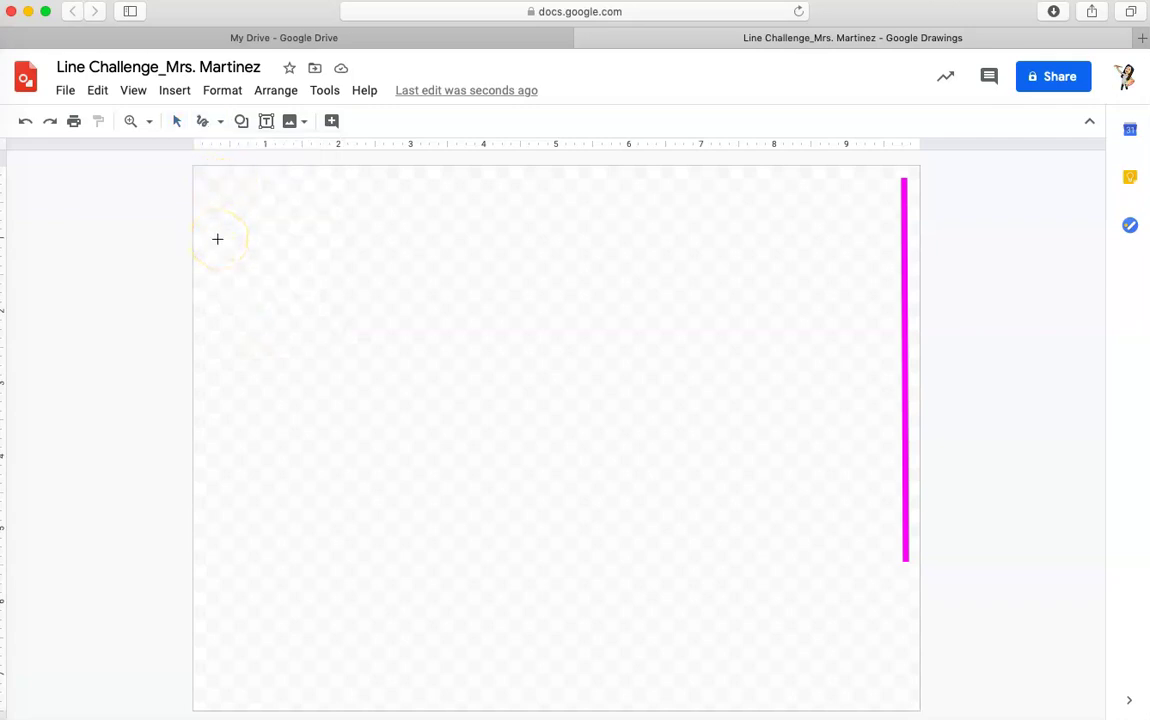
pyautogui.moveTo(218, 239)
pyautogui.mouseDown()
pyautogui.moveTo(265, 197)
pyautogui.moveTo(254, 261)
pyautogui.moveTo(328, 283)
pyautogui.moveTo(248, 328)
pyautogui.moveTo(284, 386)
pyautogui.moveTo(214, 414)
pyautogui.mouseUp()
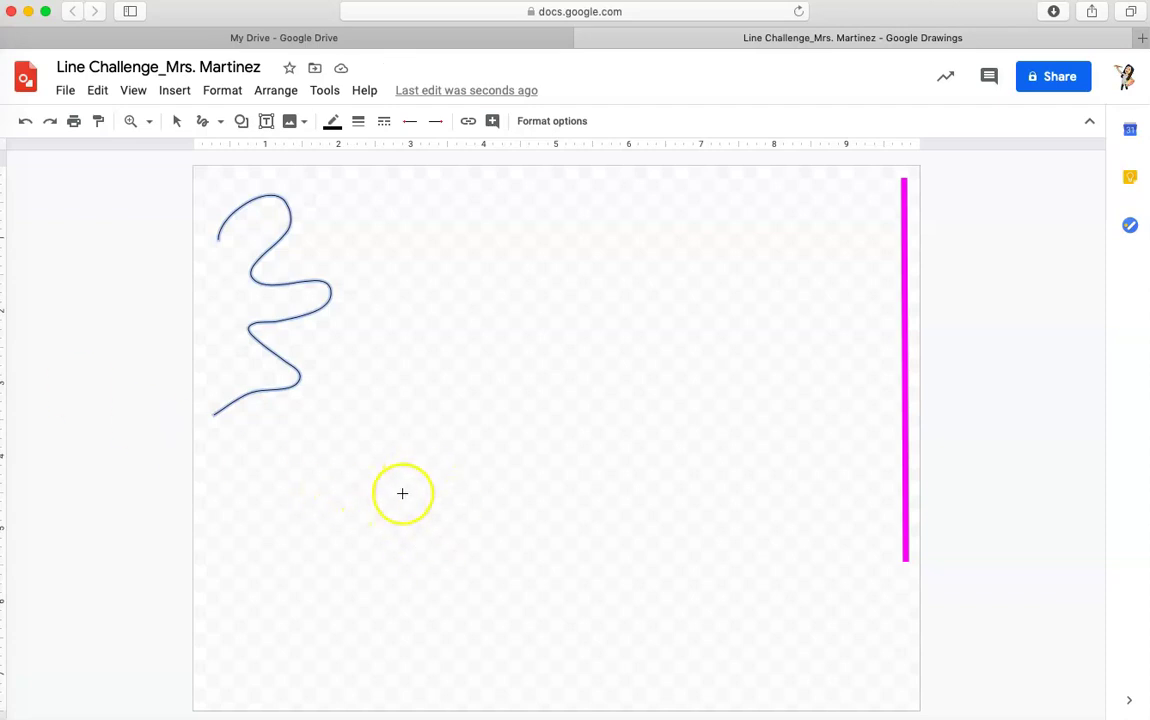
# Draw a large looping scribble, undo it, and return to the Select tool.
pyautogui.moveTo(402, 493)
pyautogui.mouseDown()
pyautogui.moveTo(257, 360)
pyautogui.moveTo(488, 195)
pyautogui.moveTo(536, 553)
pyautogui.moveTo(791, 480)
pyautogui.moveTo(328, 264)
pyautogui.moveTo(313, 454)
pyautogui.moveTo(418, 483)
pyautogui.moveTo(506, 316)
pyautogui.moveTo(788, 566)
pyautogui.moveTo(788, 504)
pyautogui.mouseUp()
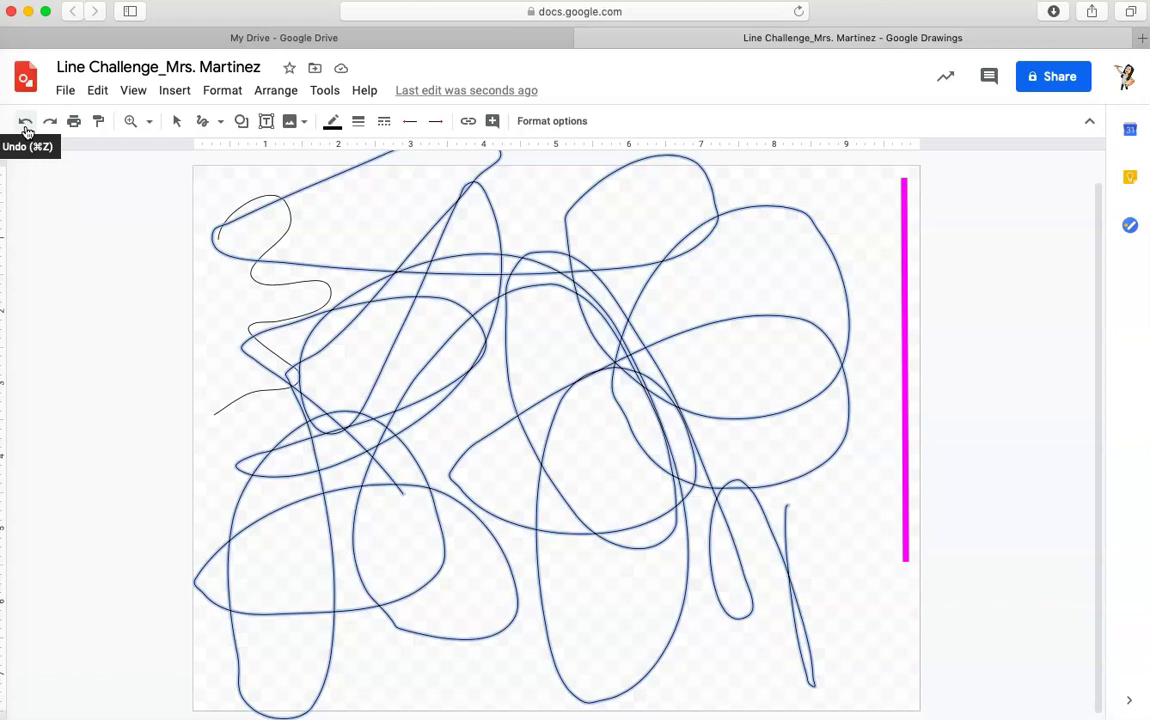
pyautogui.click(26, 122)
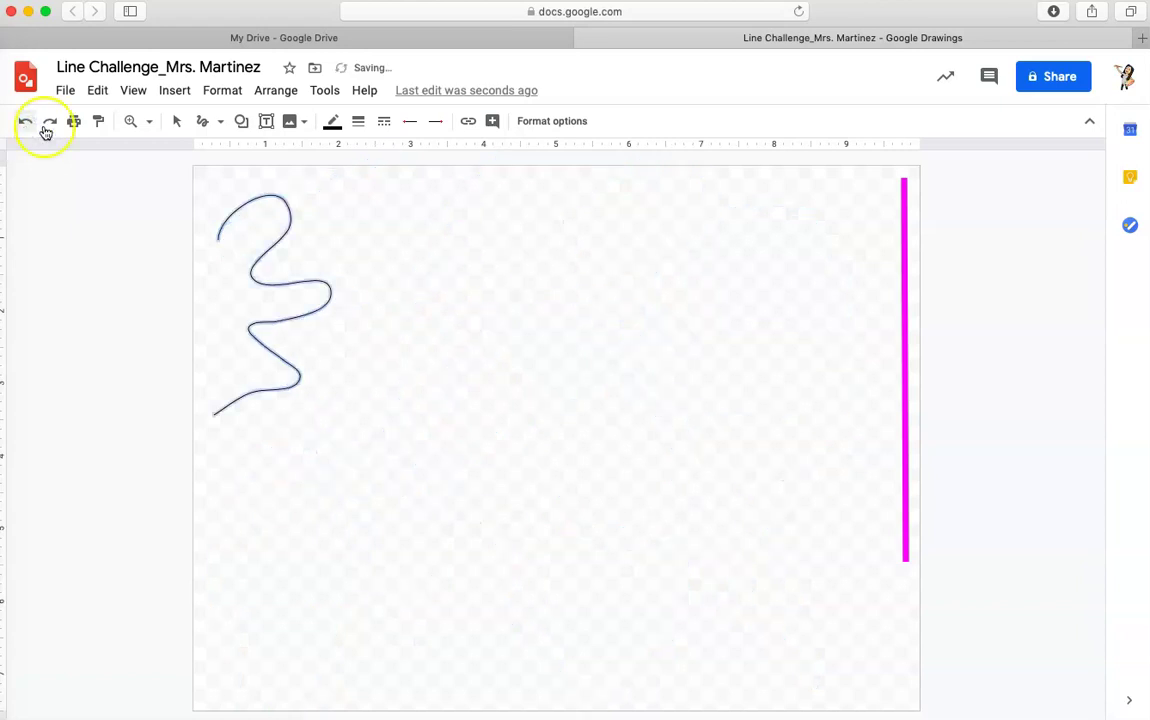
pyautogui.click(180, 121)
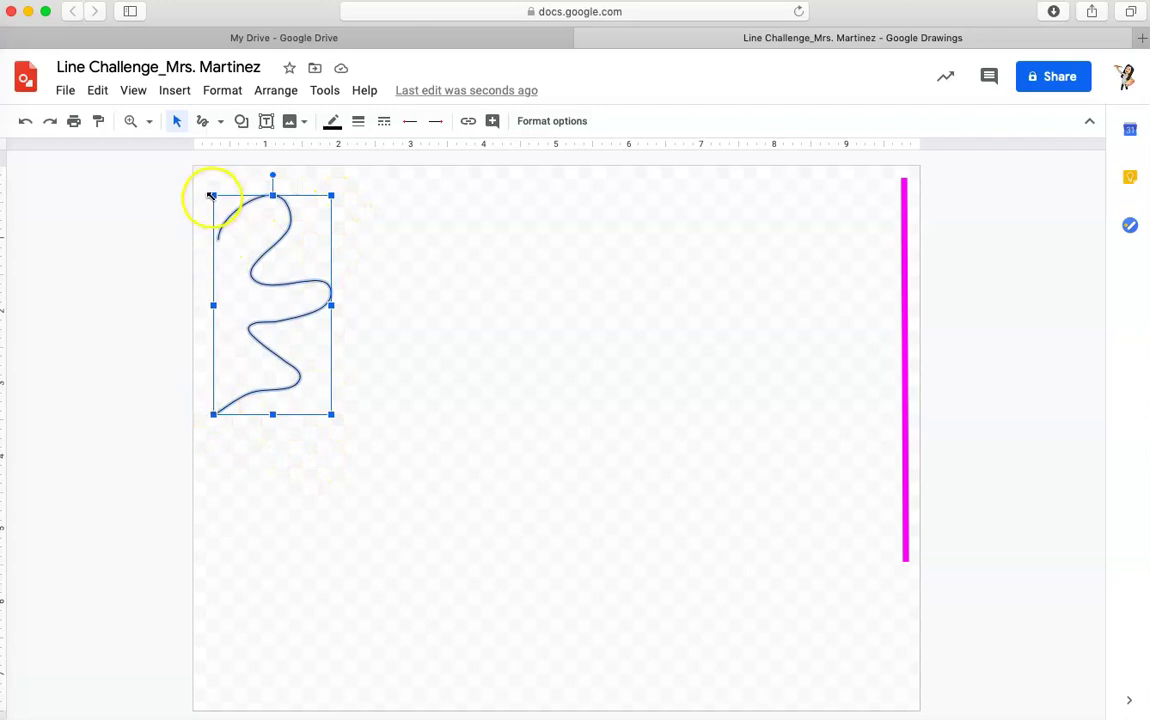
# Resize the squiggle, undo a 315° rotation, and tilt it about 45 degrees instead.
pyautogui.moveTo(213, 196); pyautogui.dragTo(261, 289)
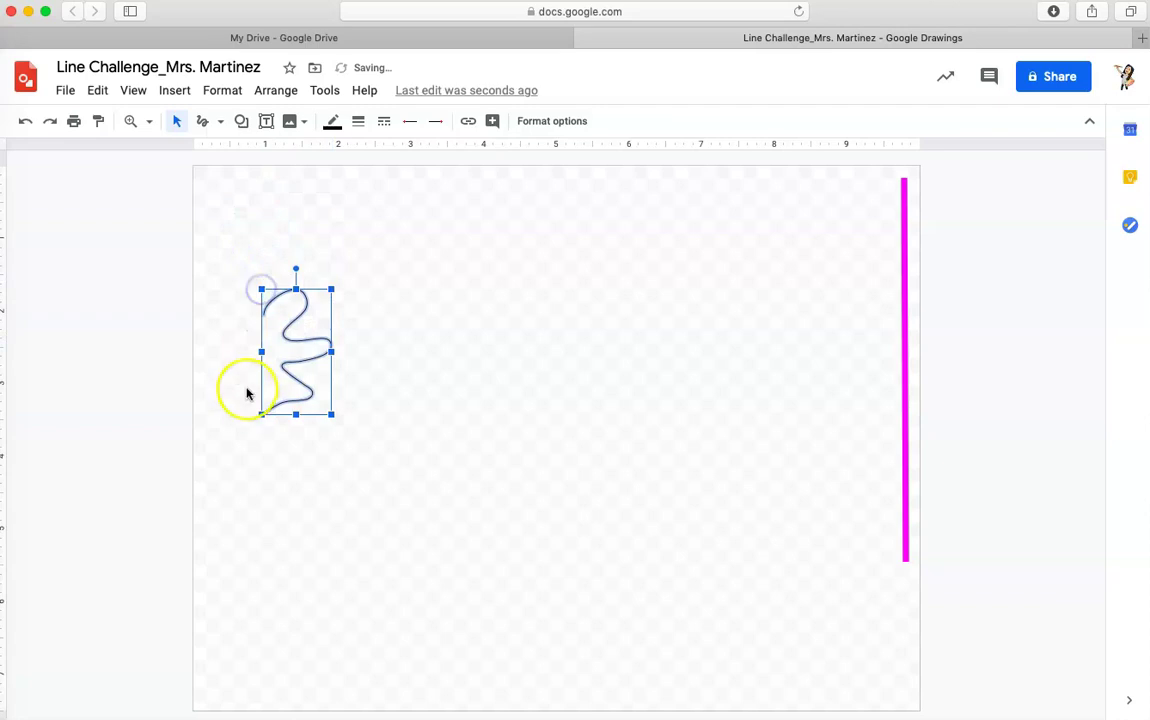
pyautogui.moveTo(261, 351); pyautogui.dragTo(206, 344)
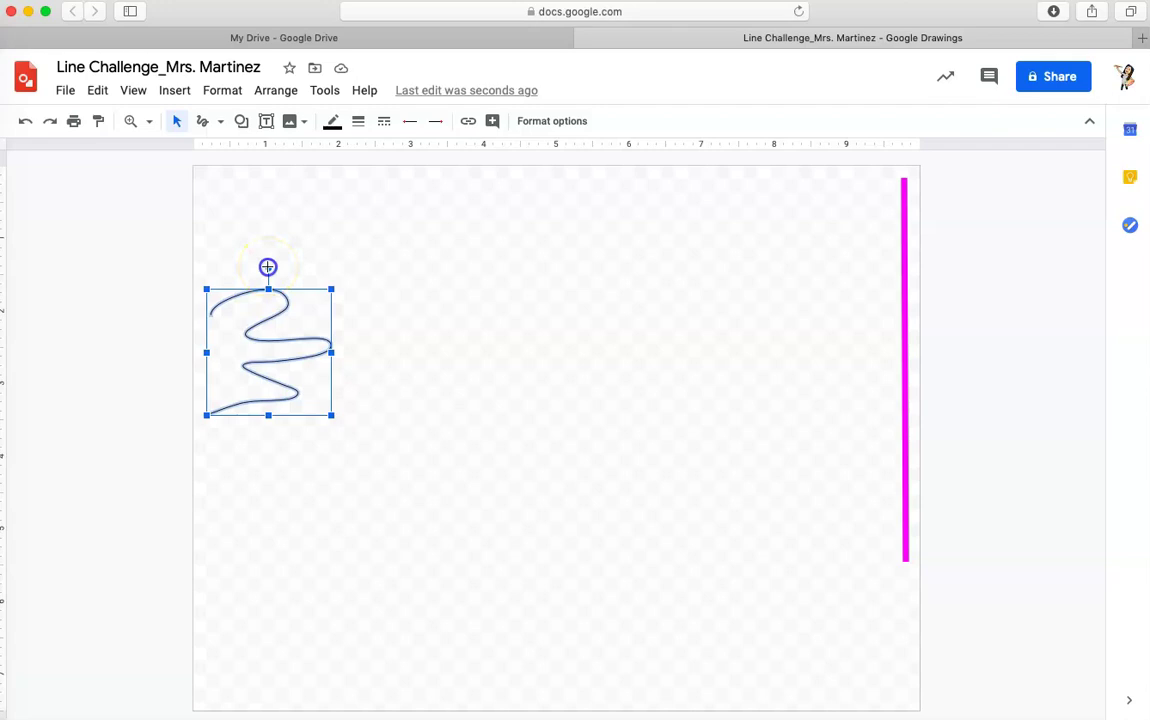
pyautogui.moveTo(268, 267)
pyautogui.mouseDown()
pyautogui.moveTo(231, 277)
pyautogui.moveTo(205, 313)
pyautogui.mouseUp()
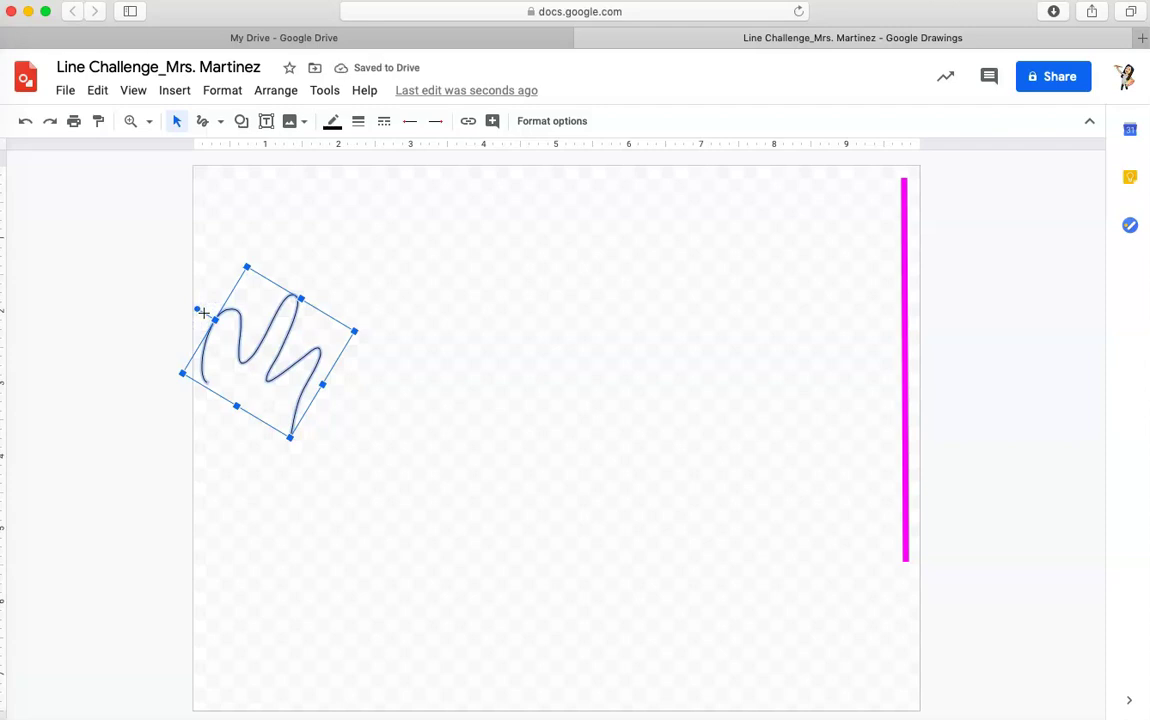
pyautogui.click(25, 126)
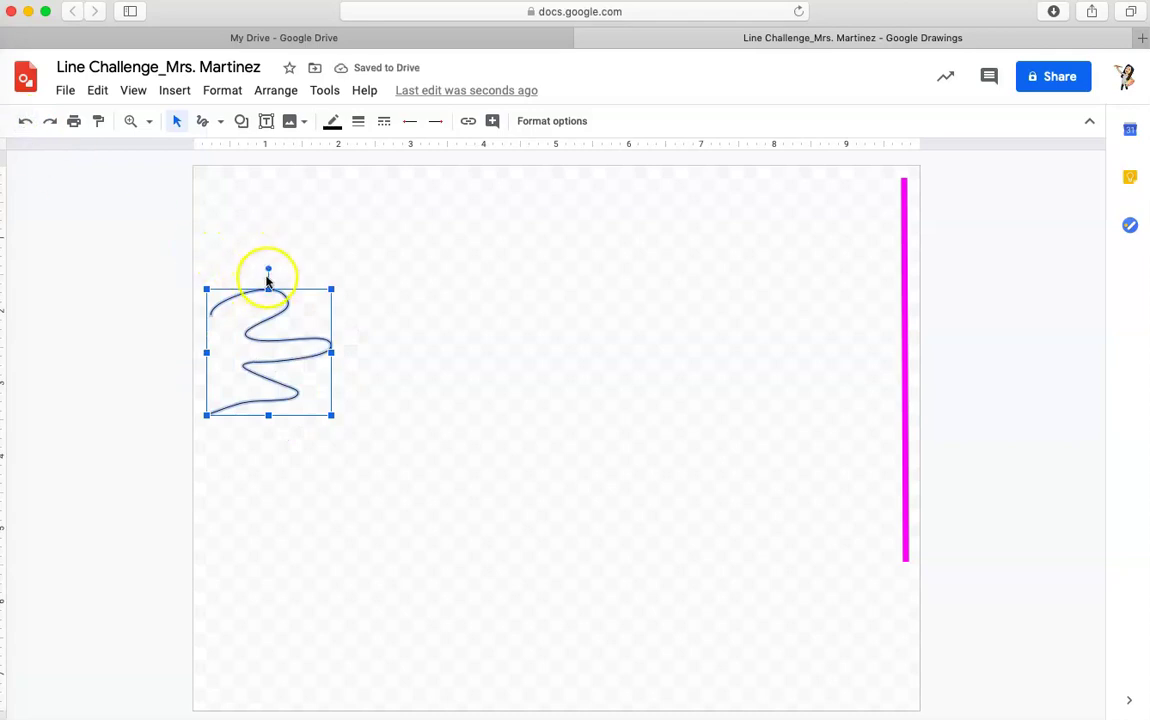
pyautogui.moveTo(267, 268); pyautogui.dragTo(215, 296)
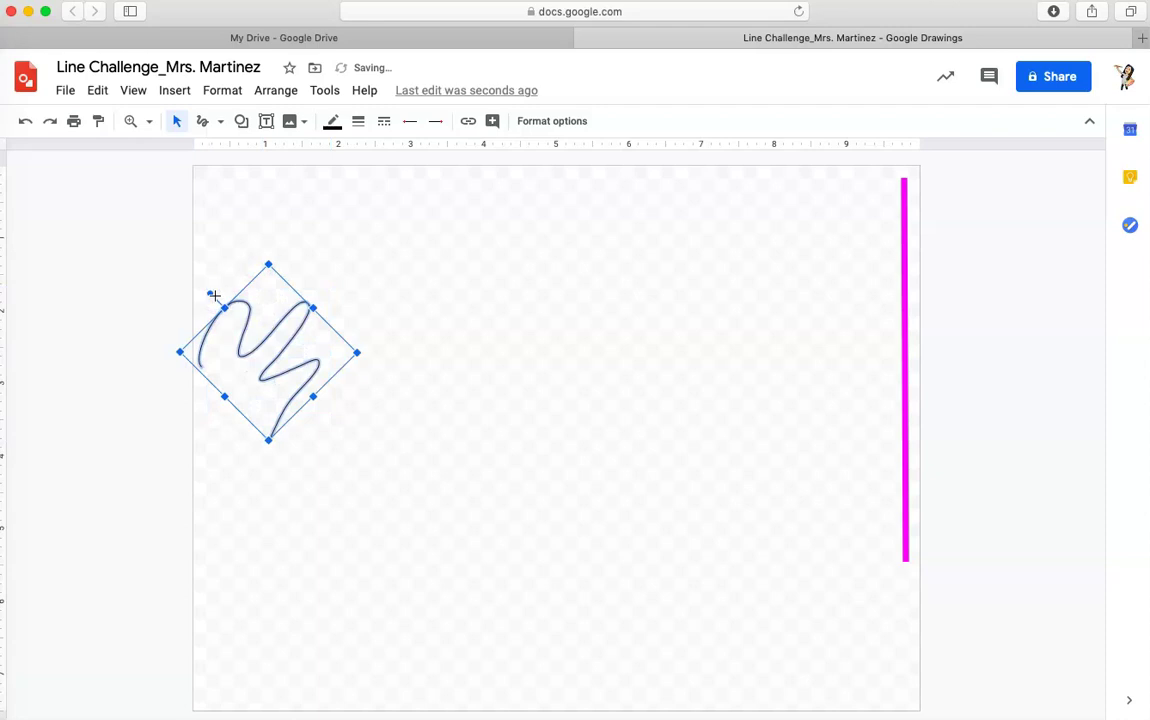
pyautogui.click(336, 133)
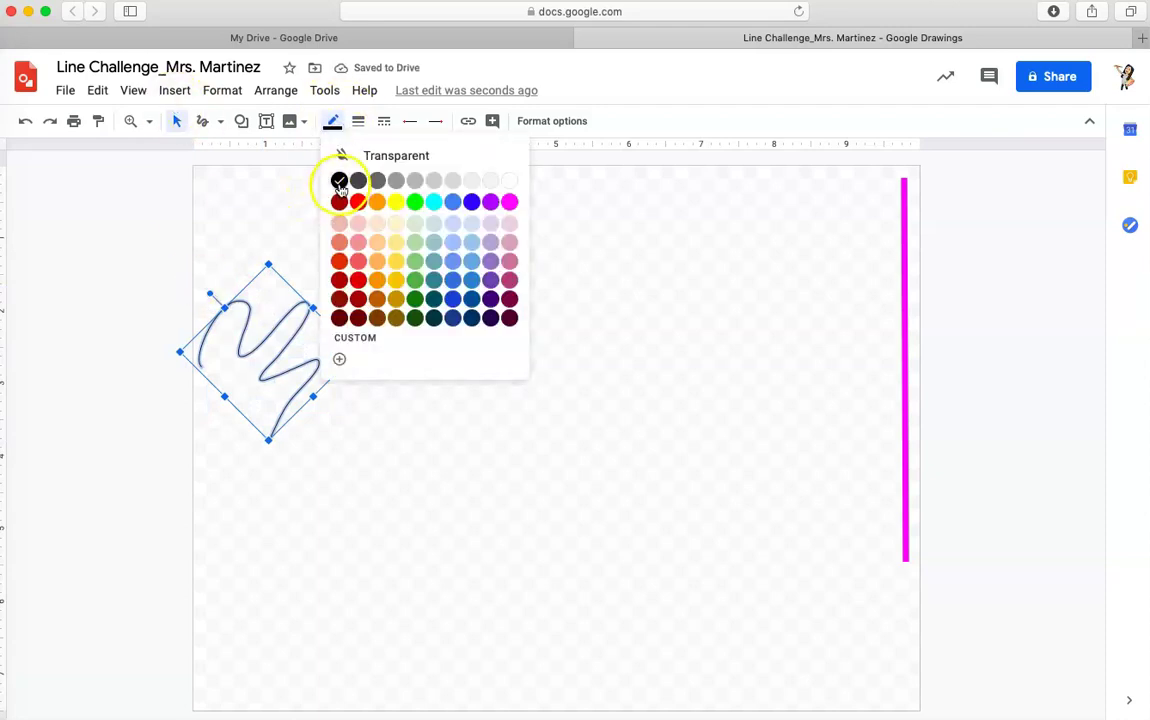
# Make the squiggle bright green and 16px thick, then move it to the top-right corner beside the pink line.
pyautogui.click(415, 203)
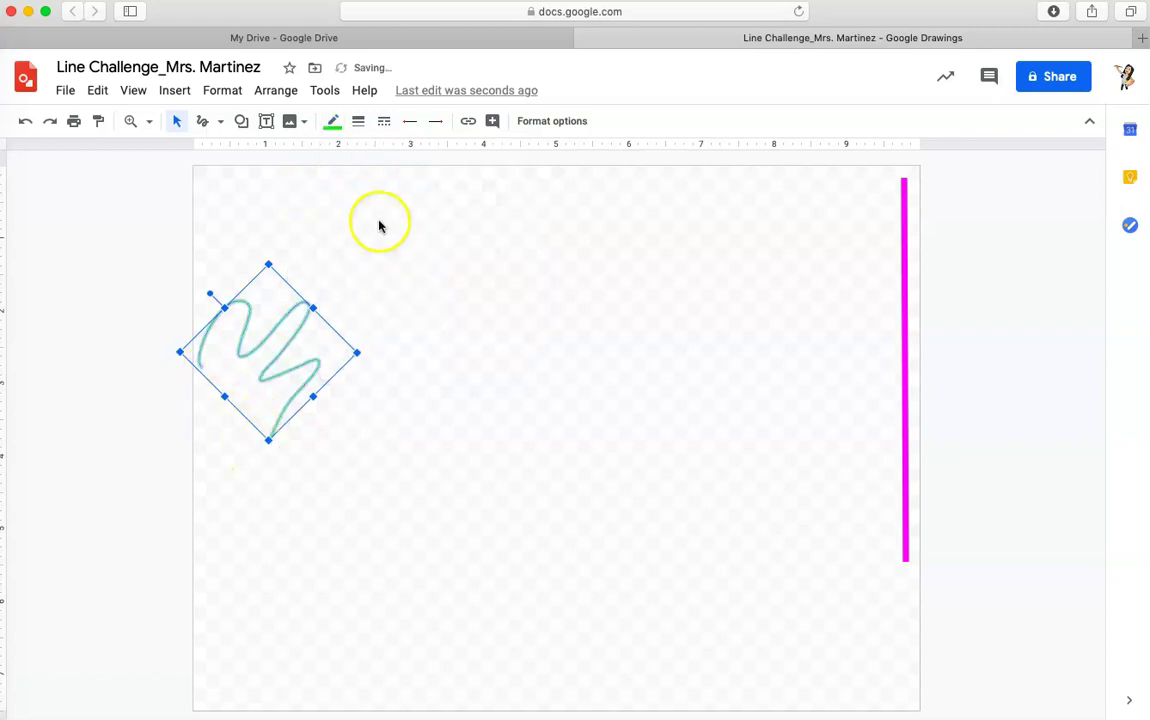
pyautogui.click(358, 121)
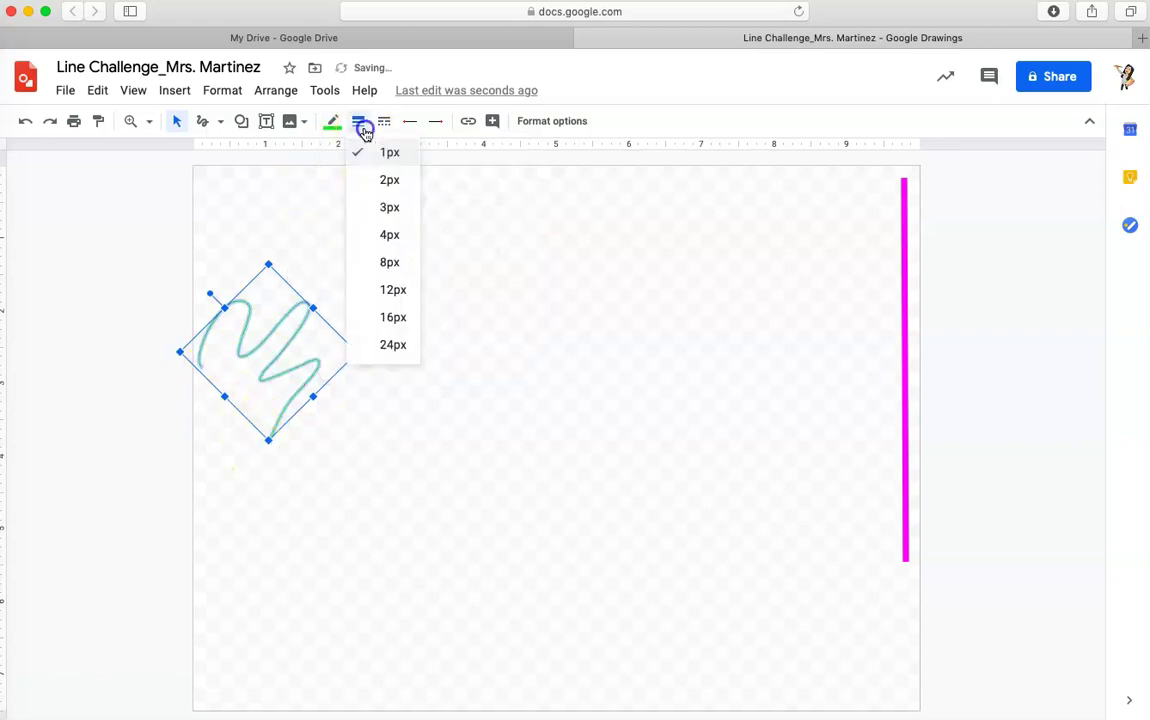
pyautogui.click(389, 322)
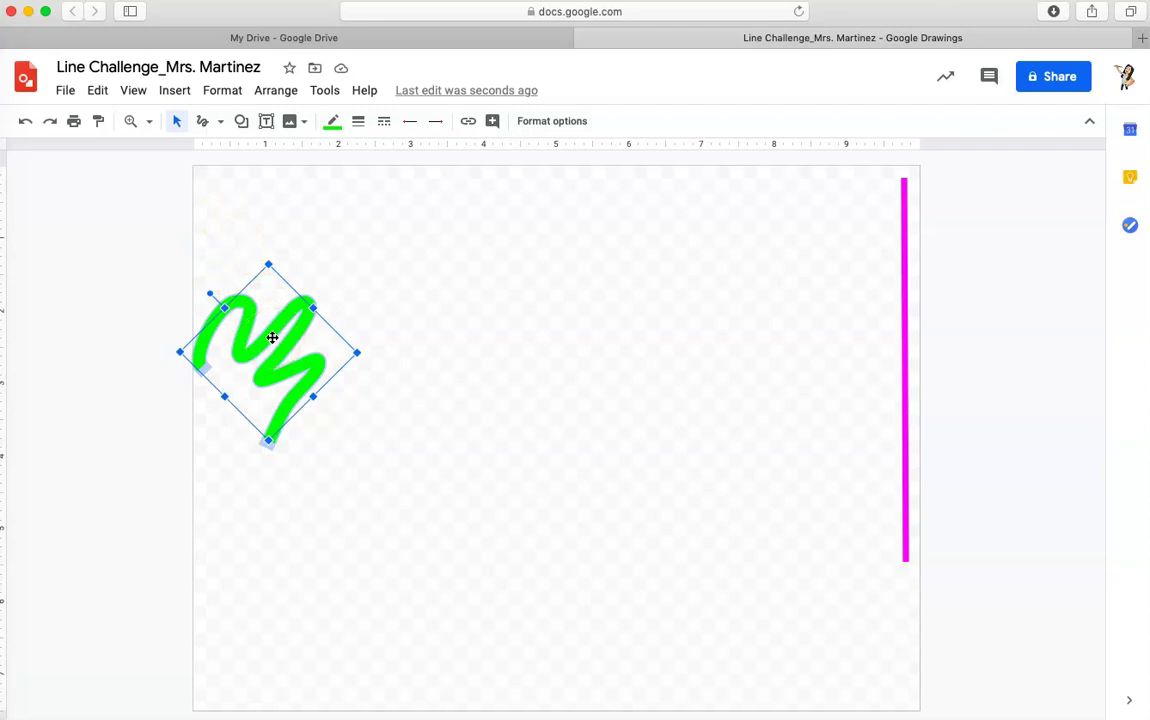
pyautogui.moveTo(272, 338)
pyautogui.mouseDown()
pyautogui.moveTo(454, 311)
pyautogui.moveTo(634, 337)
pyautogui.moveTo(765, 393)
pyautogui.moveTo(829, 220)
pyautogui.mouseUp()
pyautogui.click(174, 350)
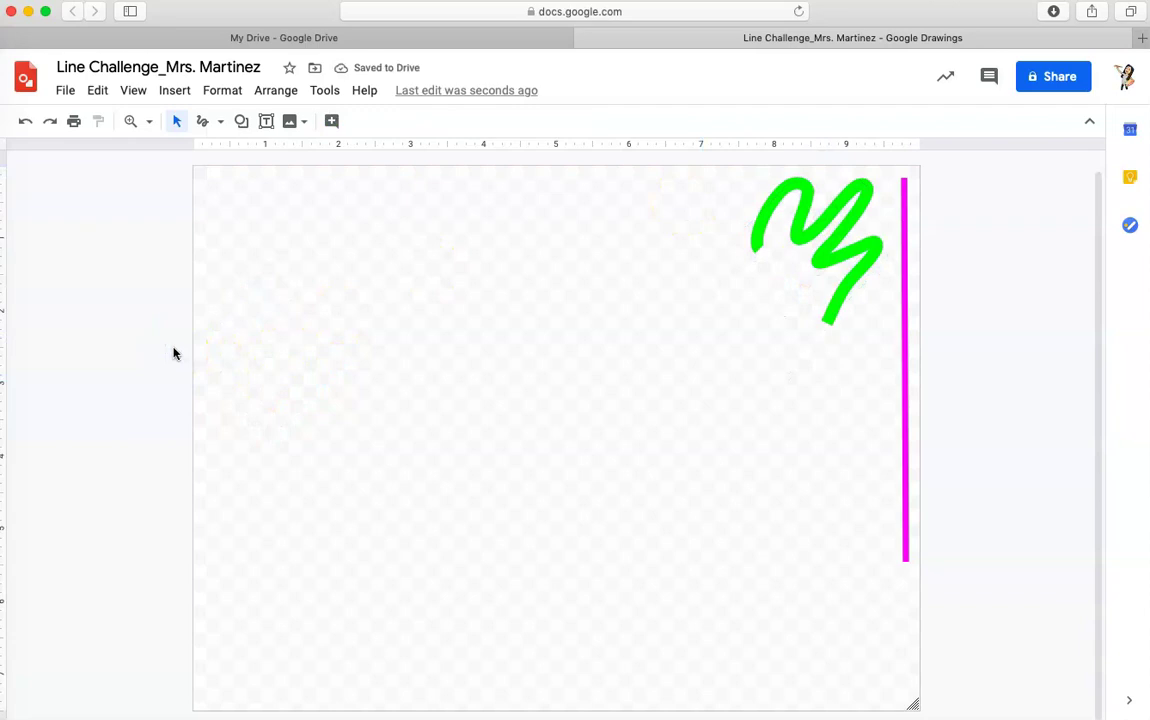
# Draw a thin winding curve through seven bend points from the upper middle down to the lower left.
pyautogui.click(220, 121)
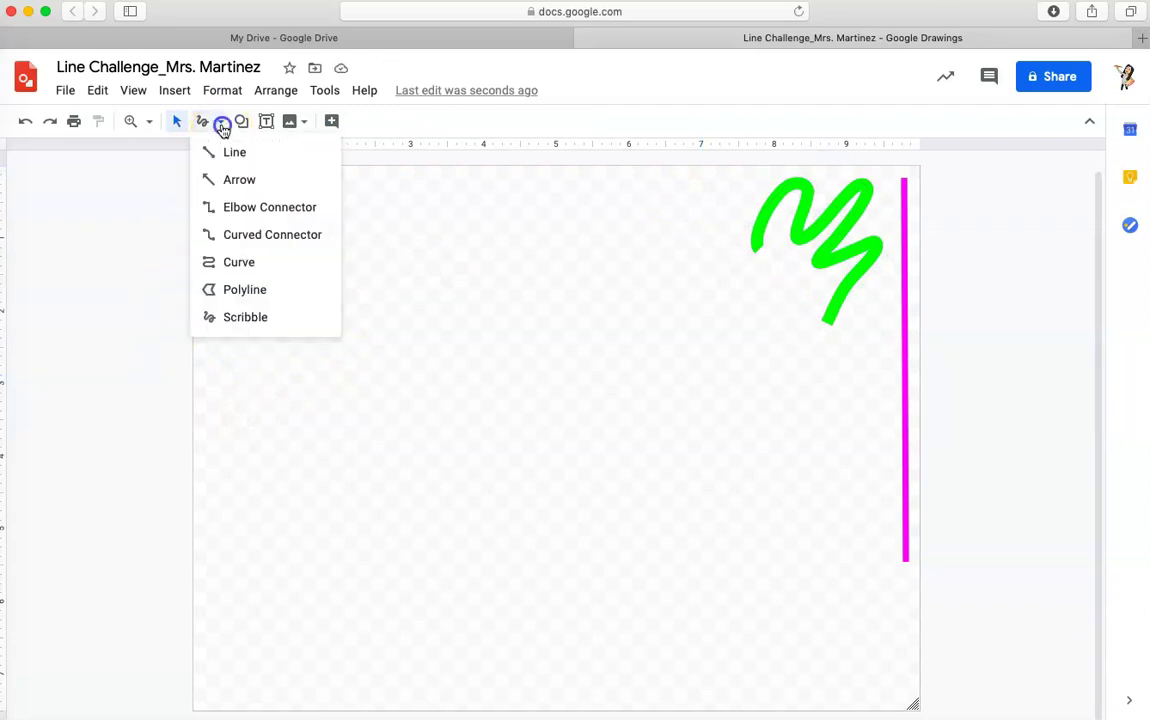
pyautogui.click(224, 262)
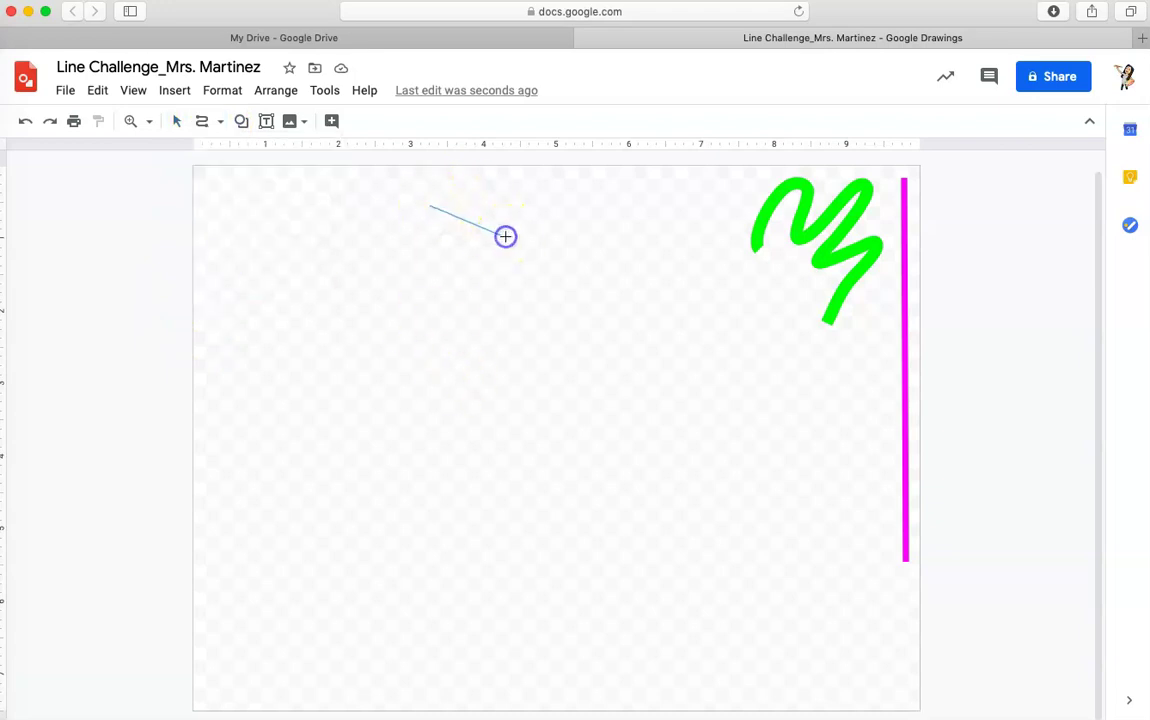
pyautogui.click(480, 334)
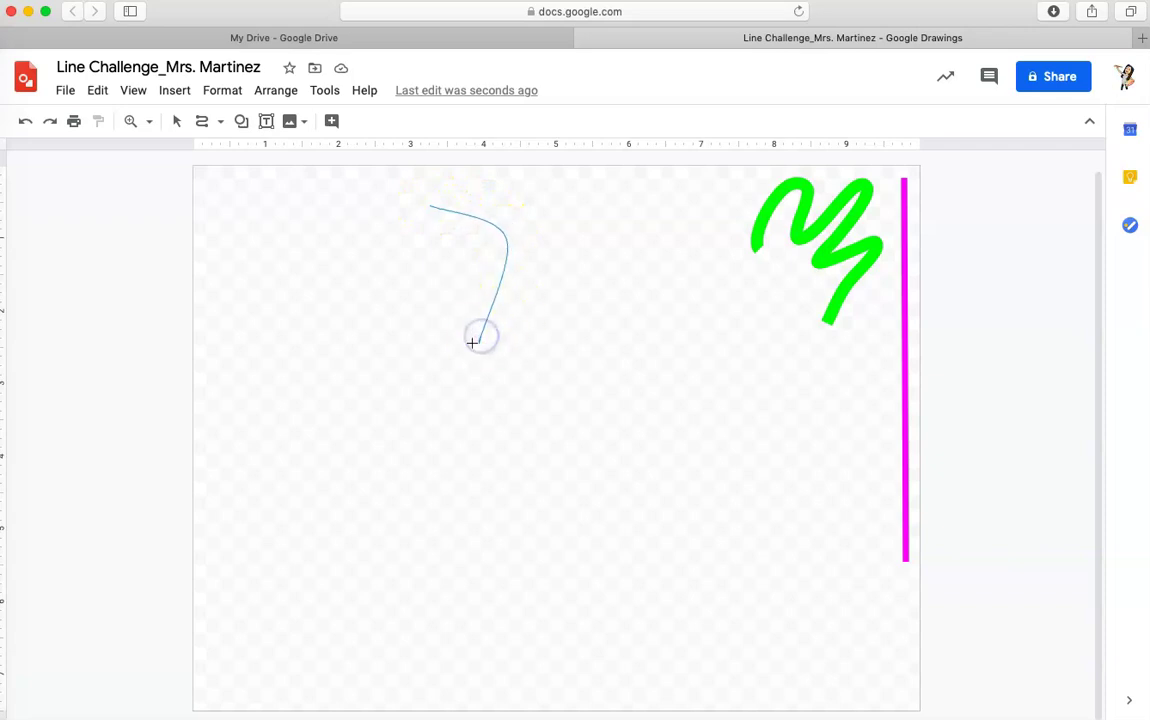
pyautogui.click(552, 396)
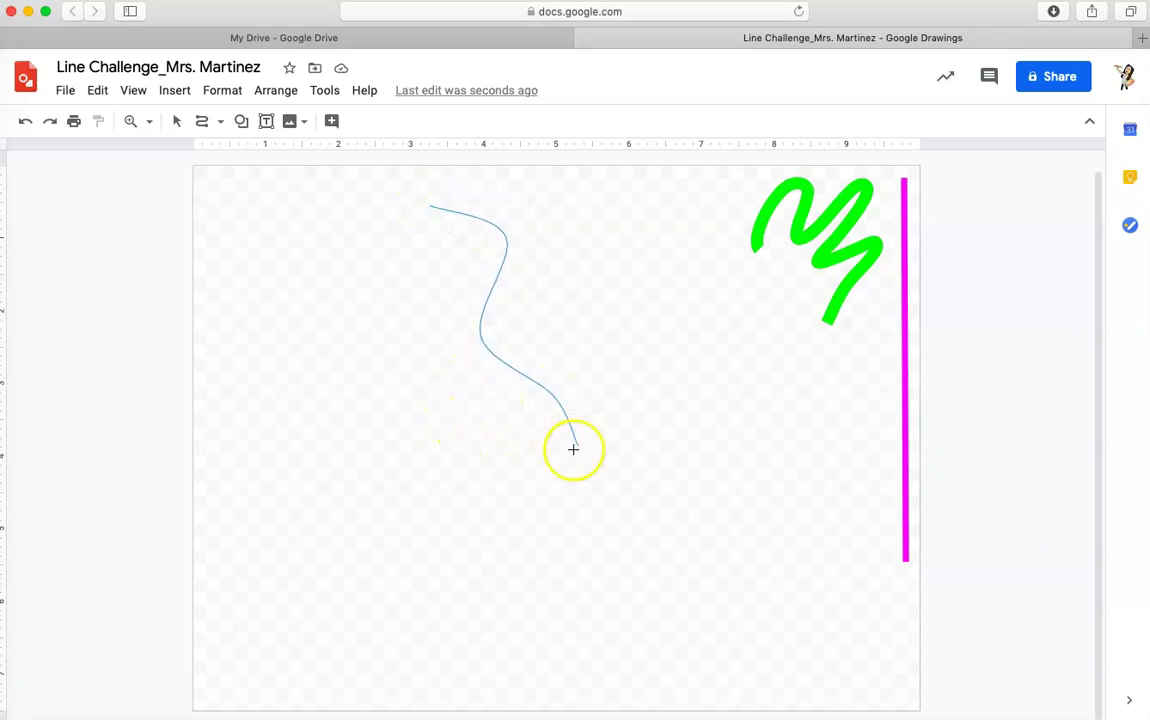
pyautogui.click(414, 385)
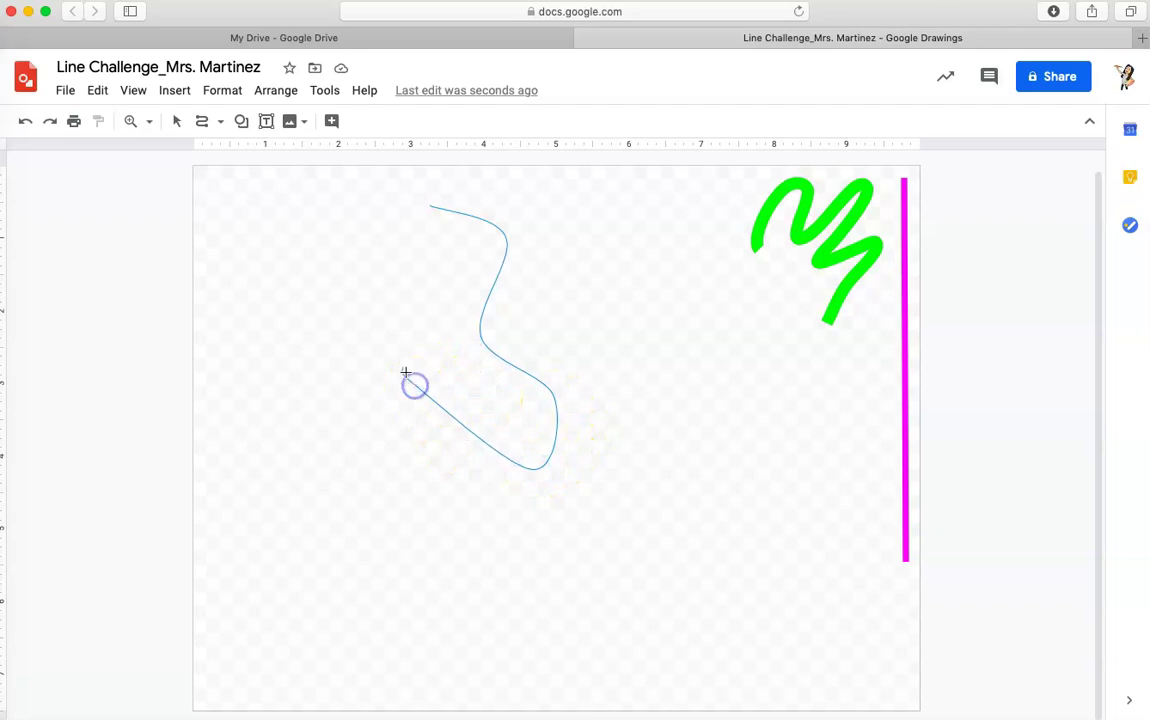
pyautogui.click(300, 326)
pyautogui.click(228, 432)
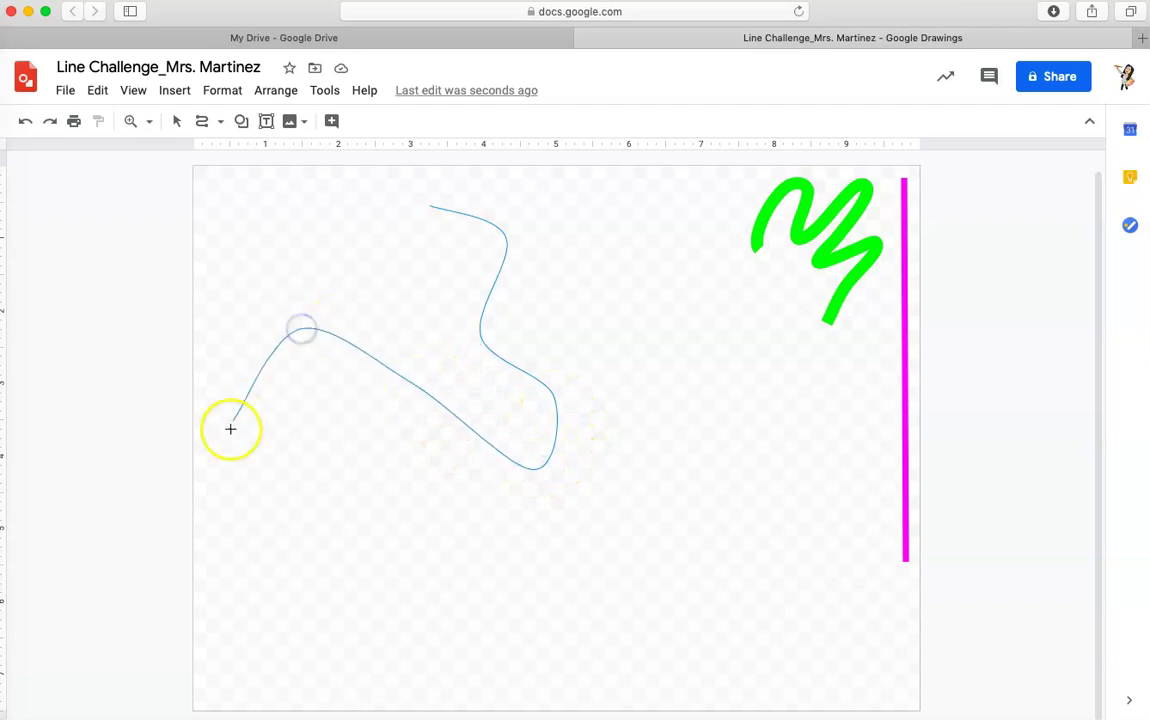
pyautogui.click(334, 495)
pyautogui.click(291, 599)
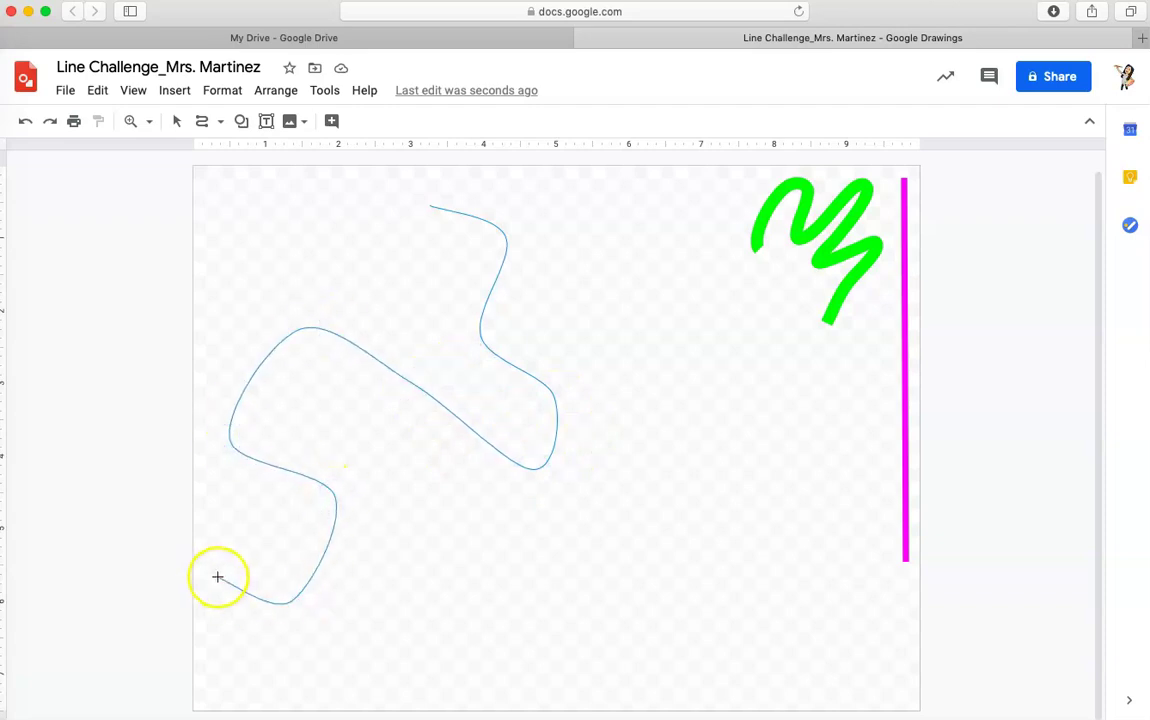
pyautogui.doubleClick(234, 528)
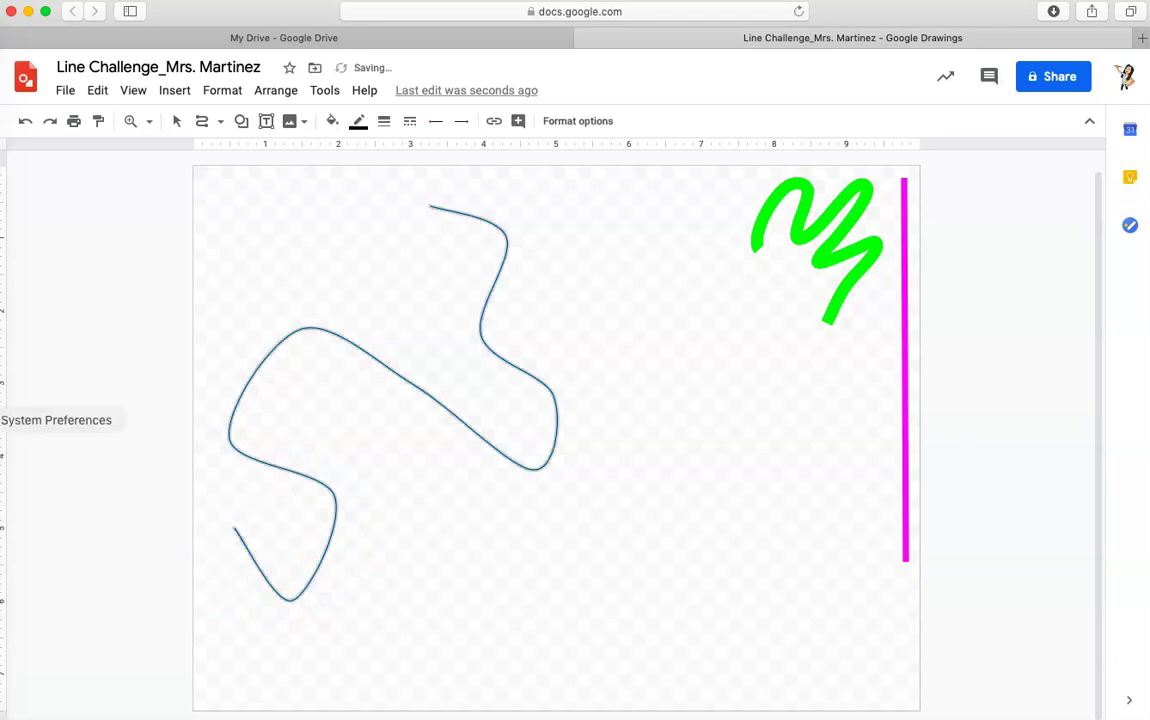
# Make the winding curve blue with a 4px line weight.
pyautogui.click(358, 121)
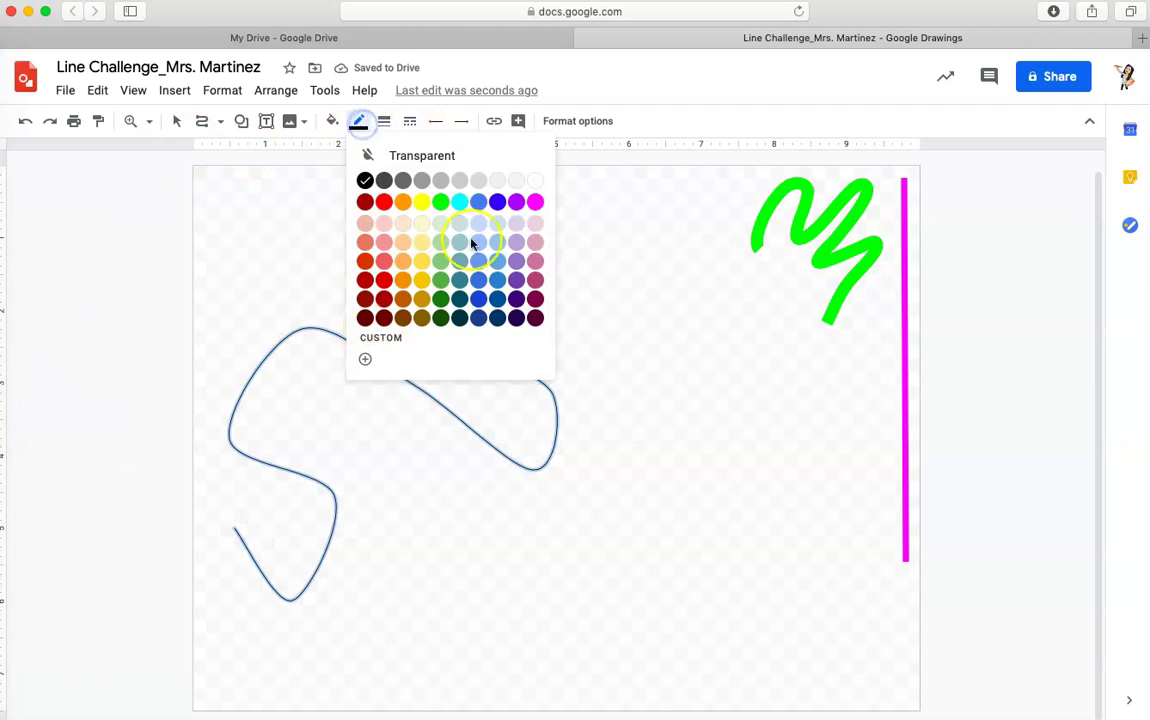
pyautogui.click(497, 201)
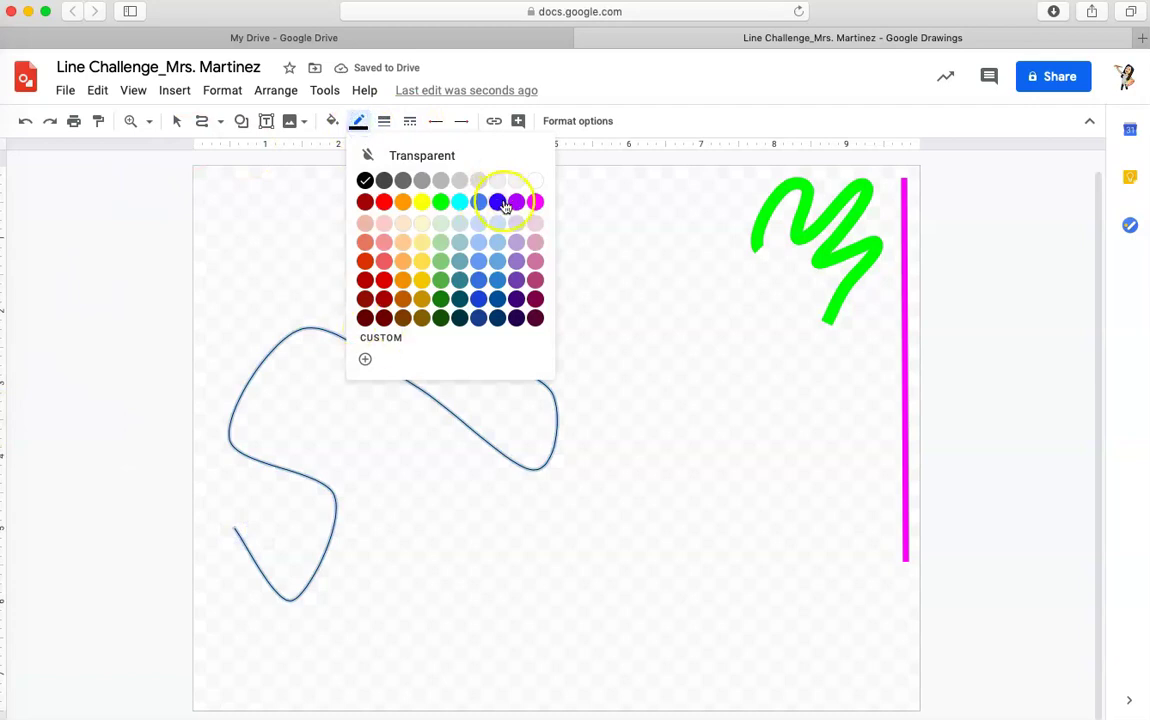
pyautogui.click(383, 121)
pyautogui.click(393, 236)
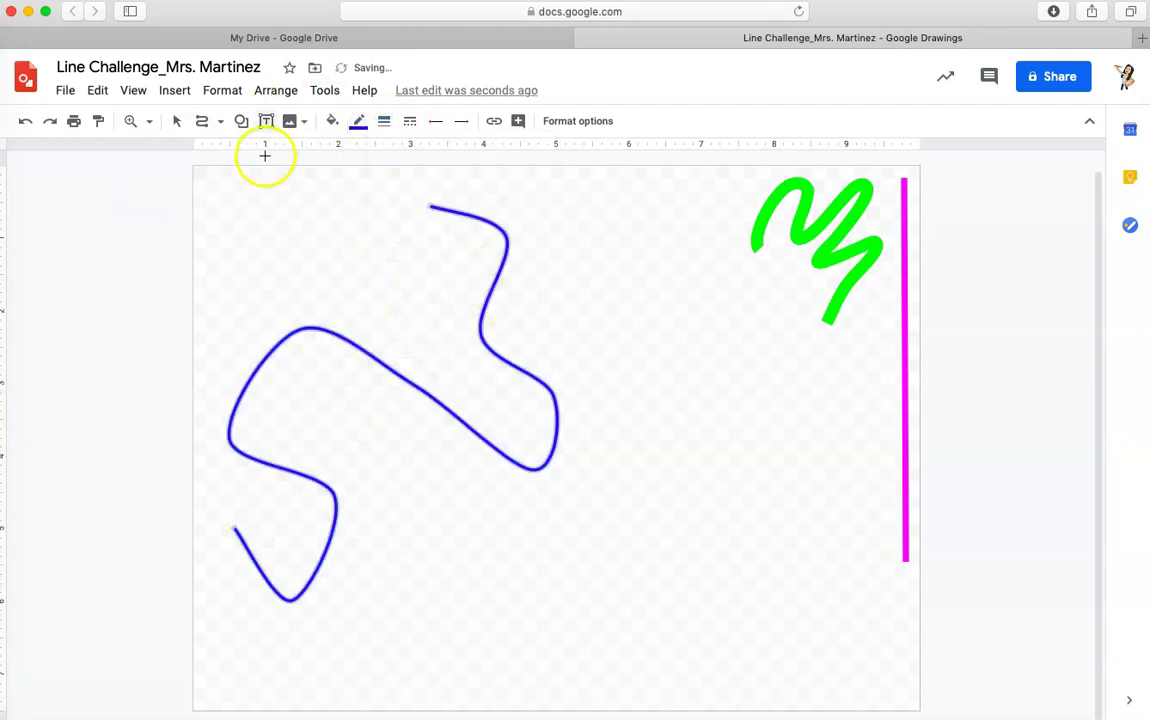
# Resize the blue curve with its handles and move it to the top-left of the page.
pyautogui.click(176, 123)
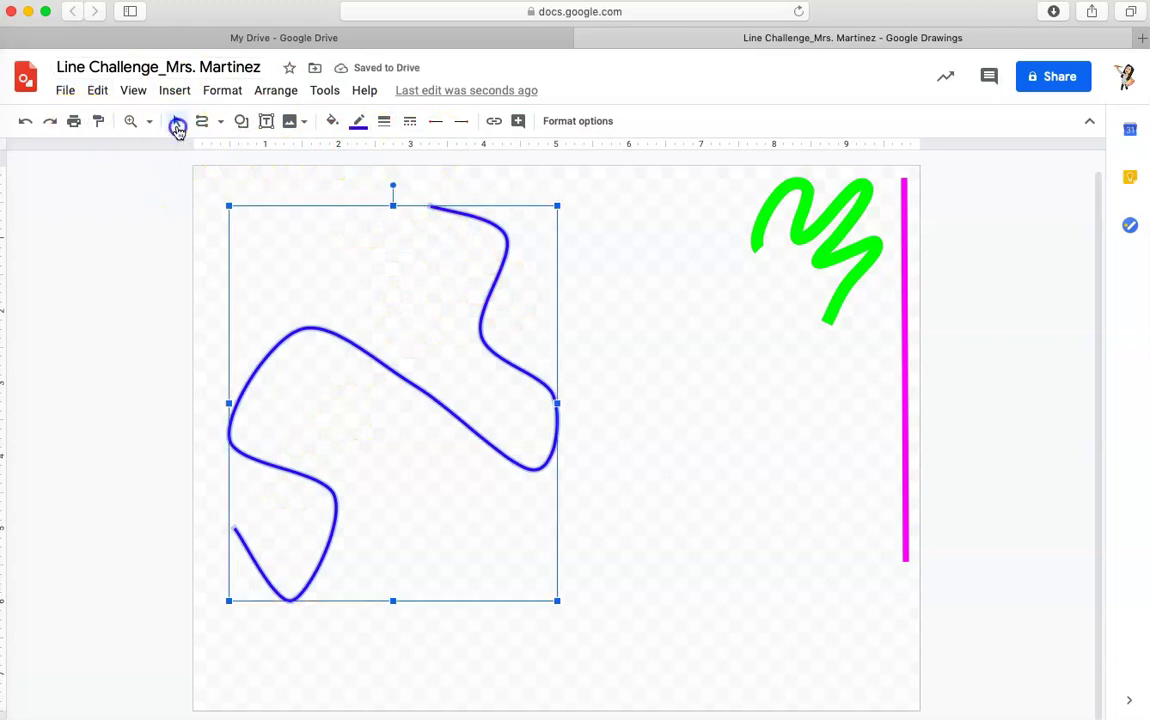
pyautogui.moveTo(229, 204); pyautogui.dragTo(223, 424)
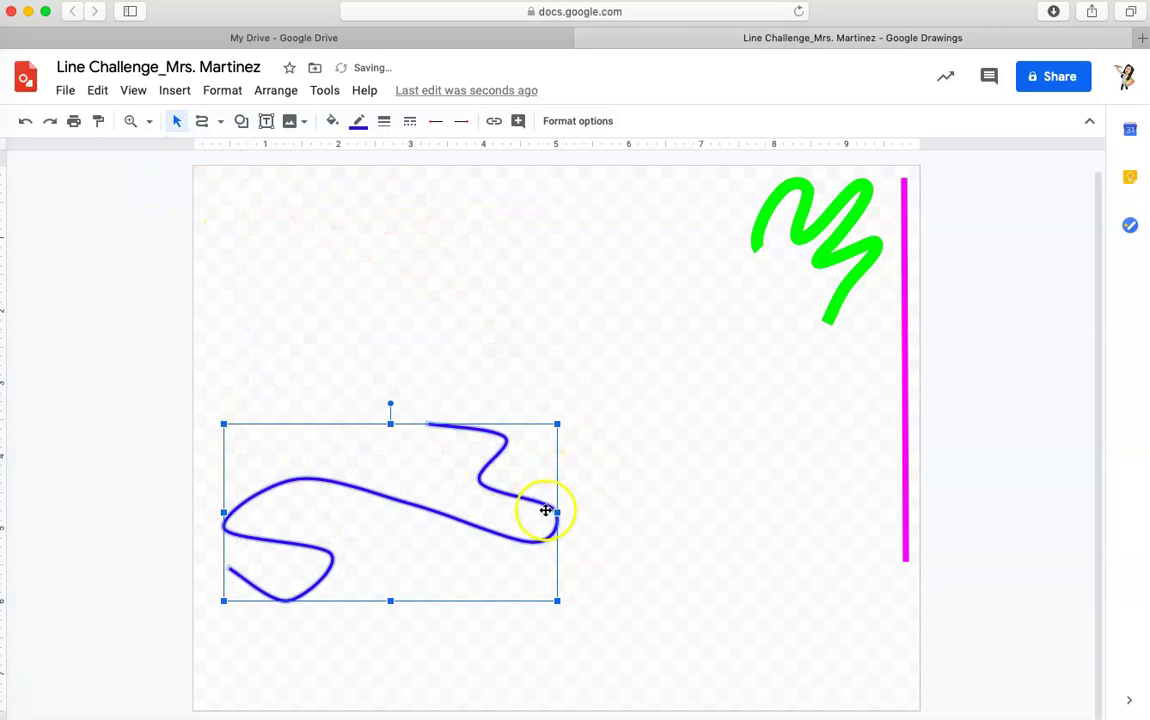
pyautogui.moveTo(558, 513); pyautogui.dragTo(866, 537)
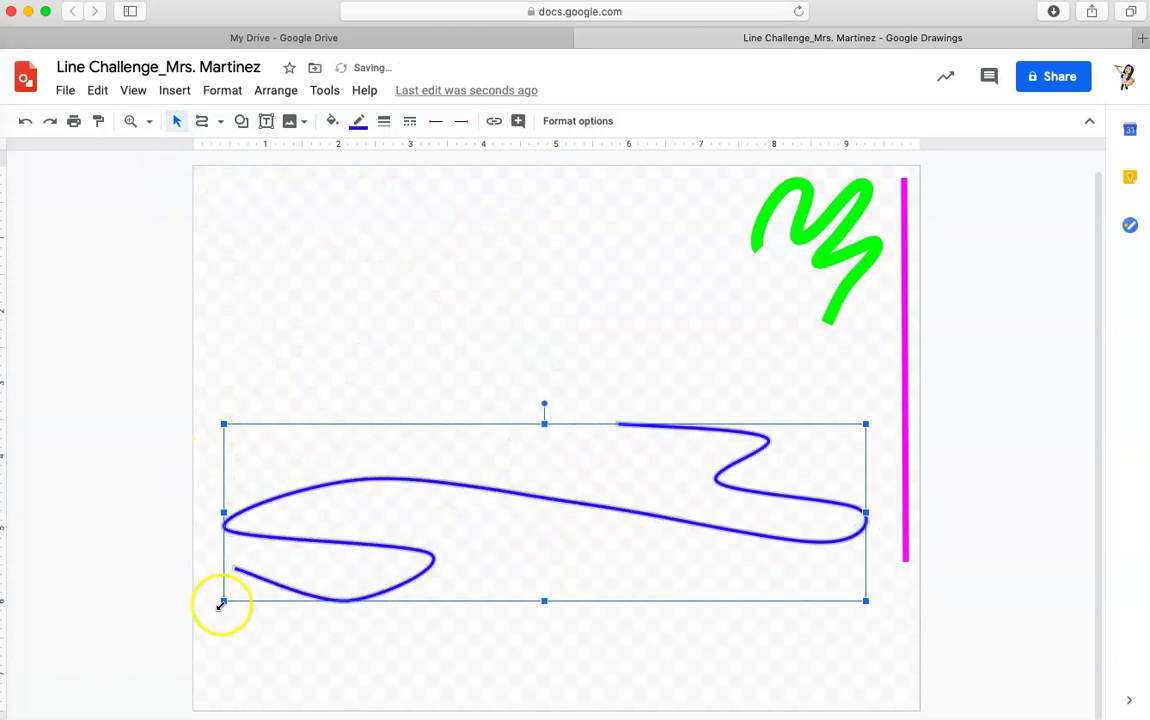
pyautogui.moveTo(222, 603); pyautogui.dragTo(639, 606)
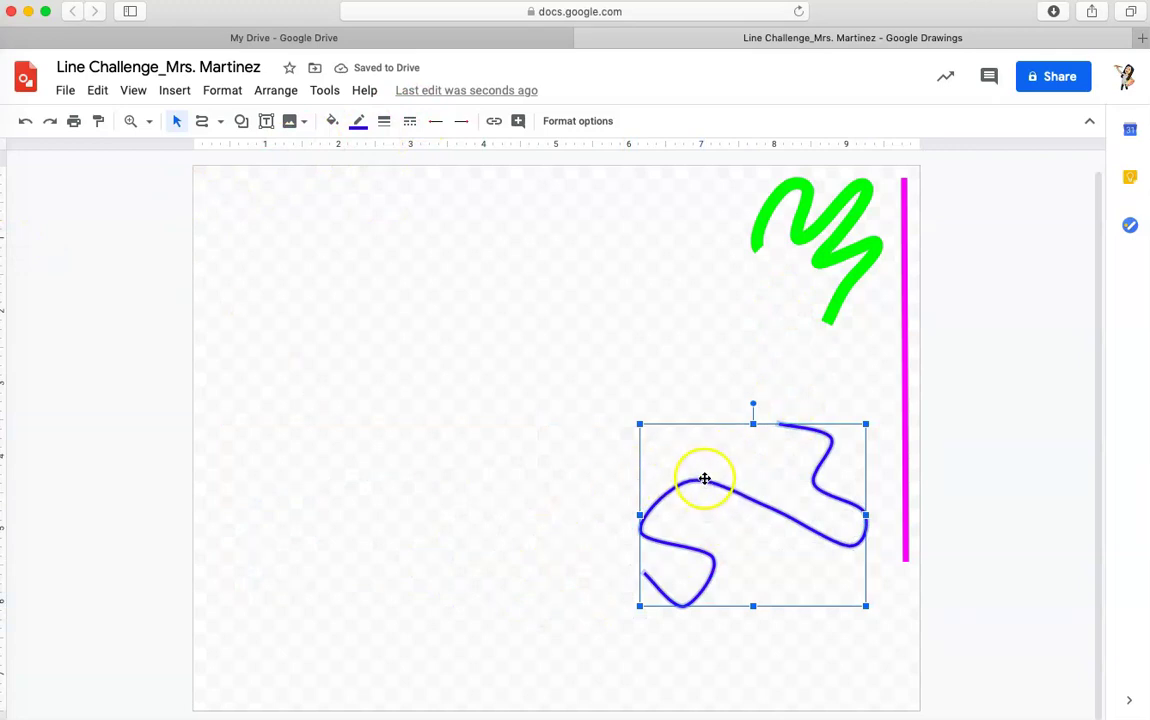
pyautogui.moveTo(704, 480)
pyautogui.mouseDown()
pyautogui.moveTo(613, 260)
pyautogui.moveTo(490, 267)
pyautogui.moveTo(257, 229)
pyautogui.moveTo(272, 231)
pyautogui.mouseUp()
pyautogui.click(108, 267)
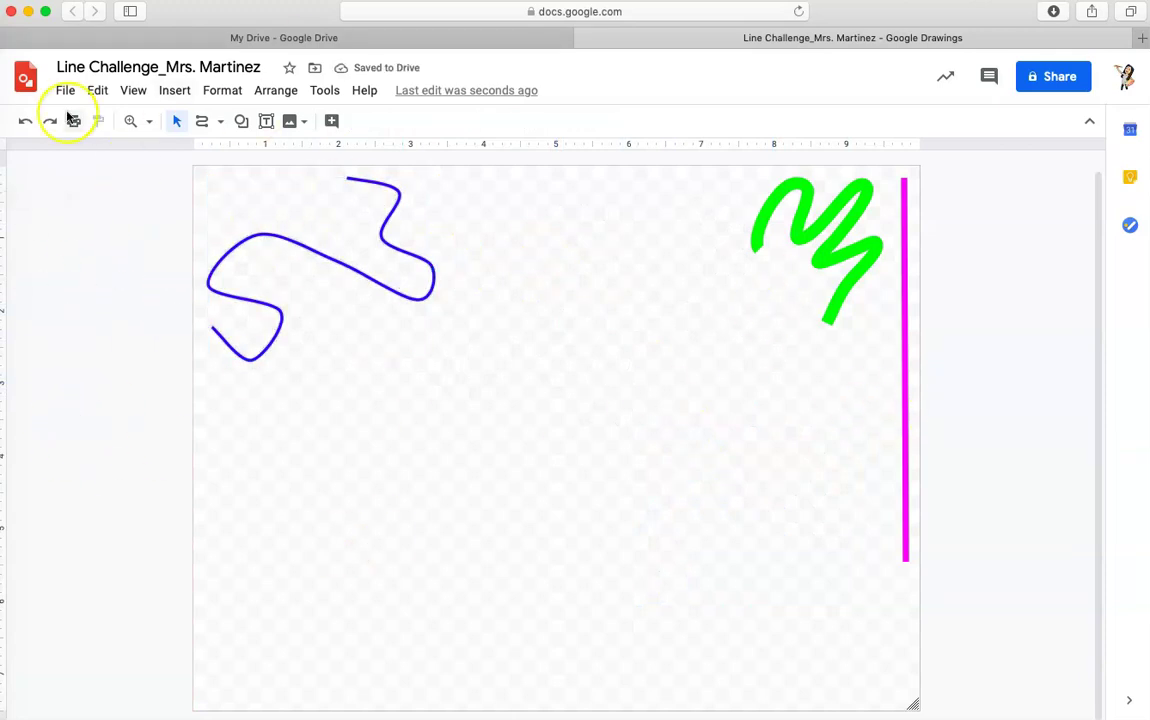
pyautogui.click(218, 126)
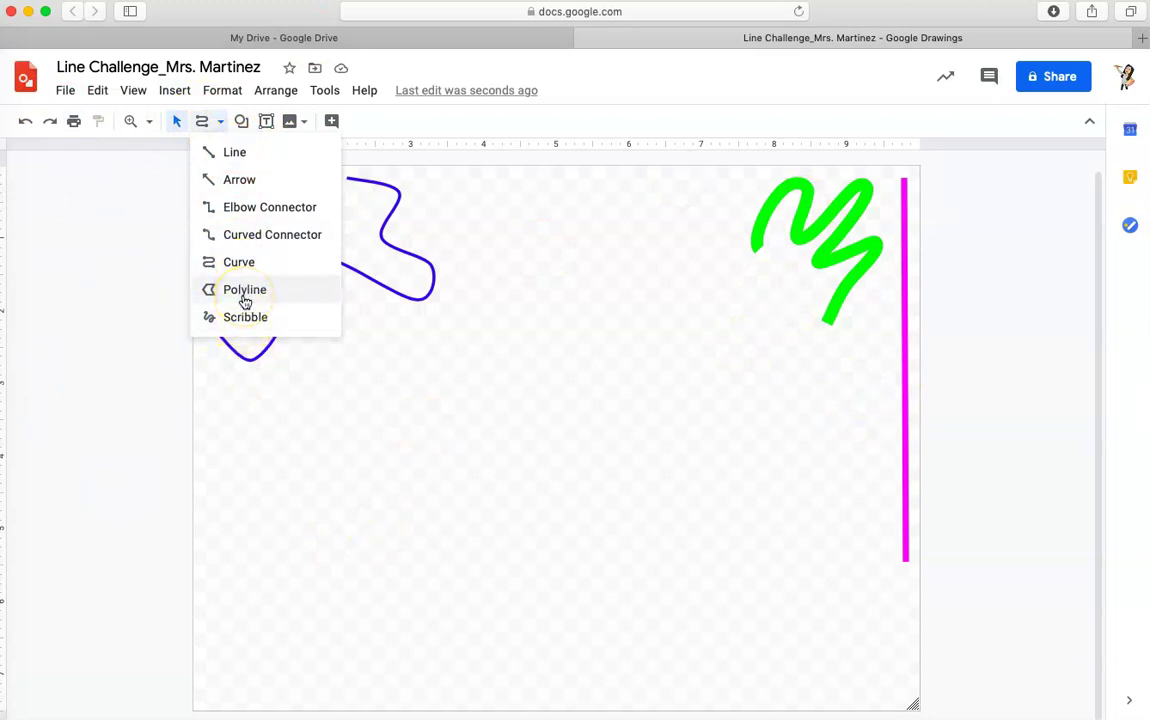
# Draw a six-point zigzag polyline down the right half of the page.
pyautogui.click(245, 292)
pyautogui.click(594, 285)
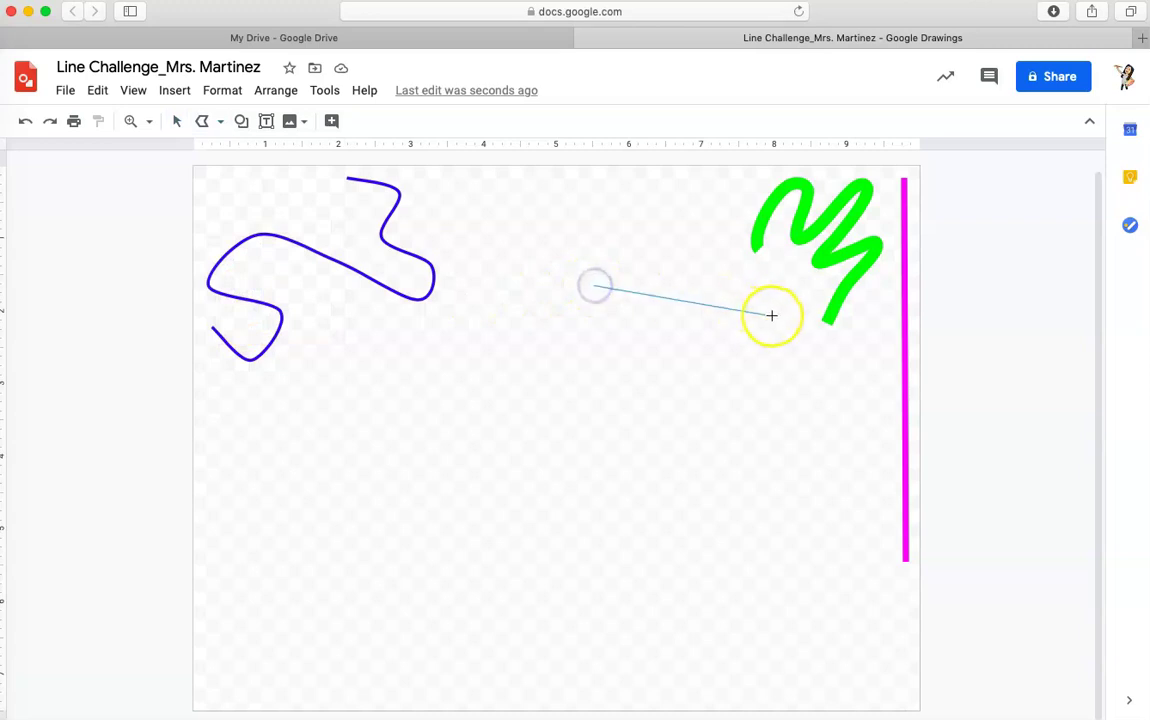
pyautogui.click(773, 315)
pyautogui.click(615, 397)
pyautogui.click(766, 446)
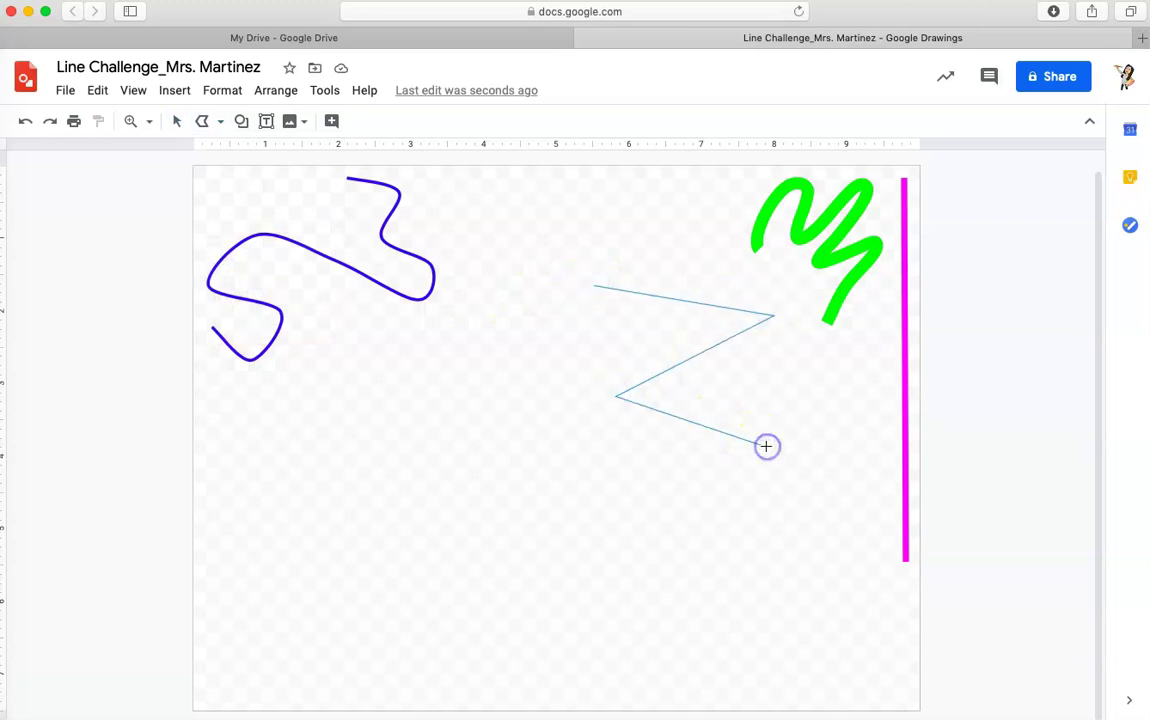
pyautogui.click(672, 551)
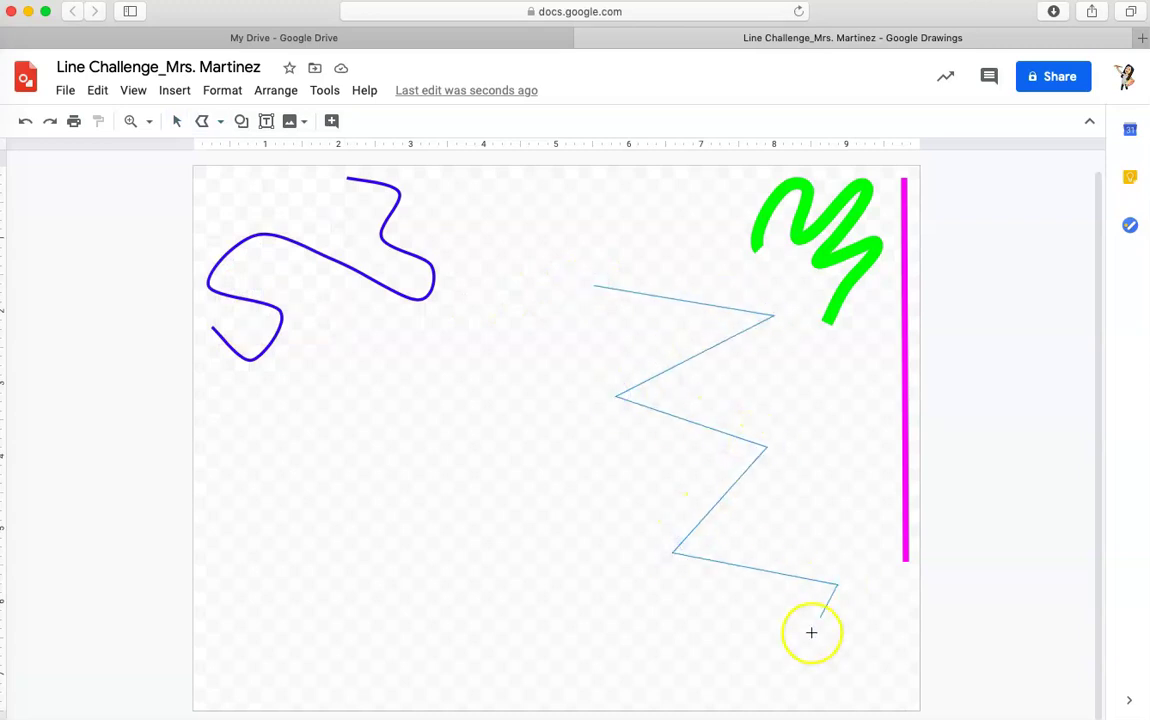
pyautogui.doubleClick(780, 644)
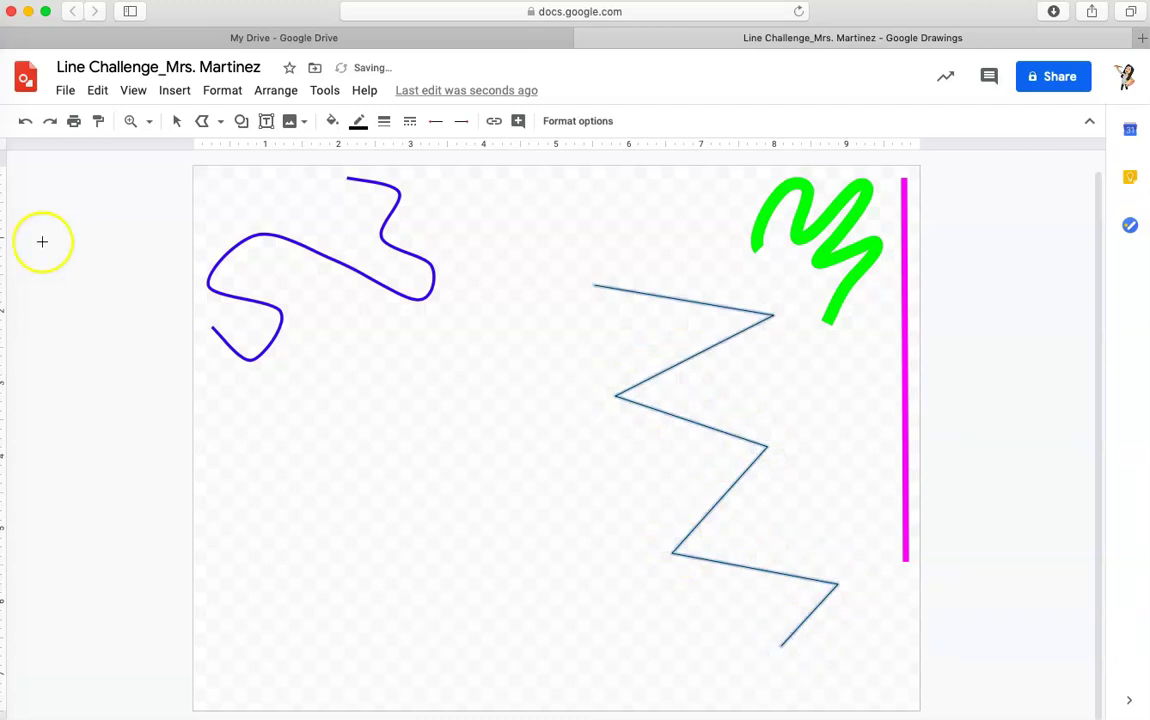
# Make the zigzag line red and 16px thick.
pyautogui.click(357, 124)
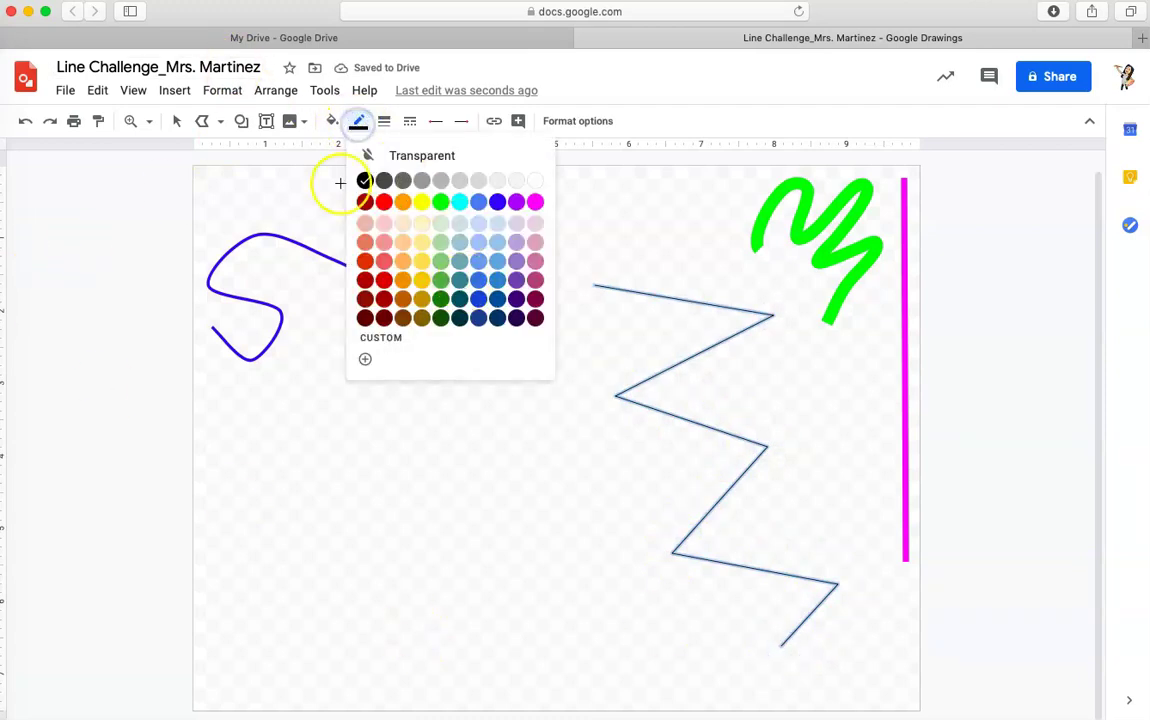
pyautogui.click(384, 201)
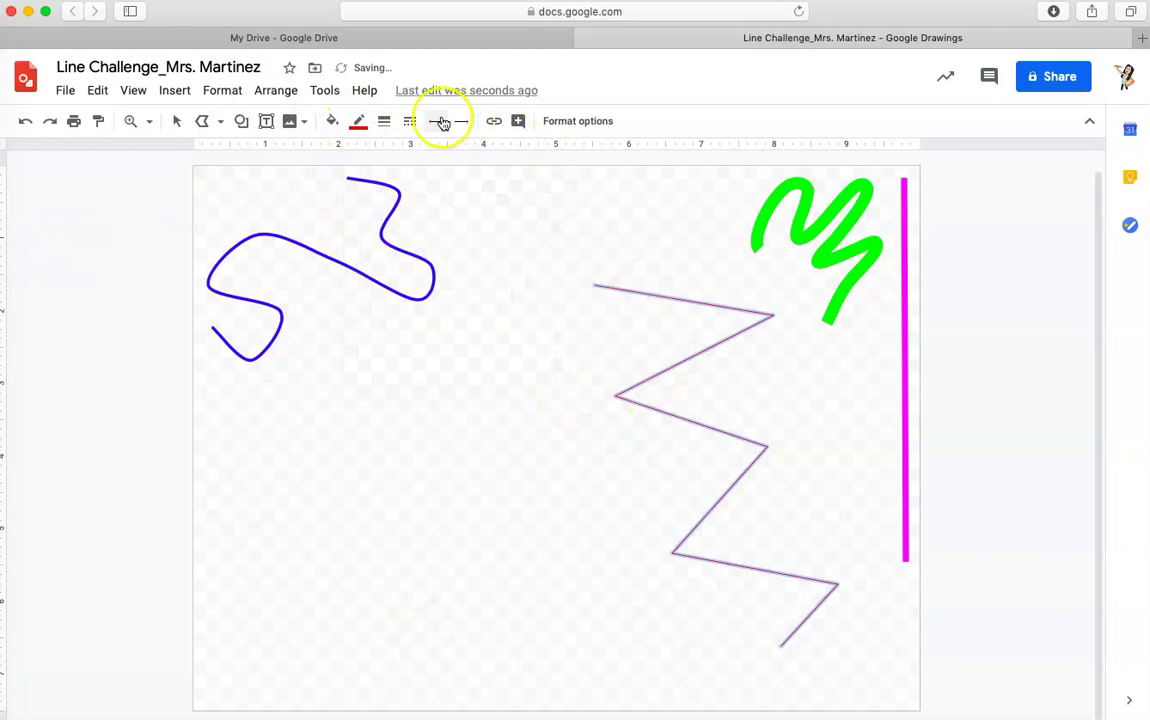
pyautogui.click(384, 121)
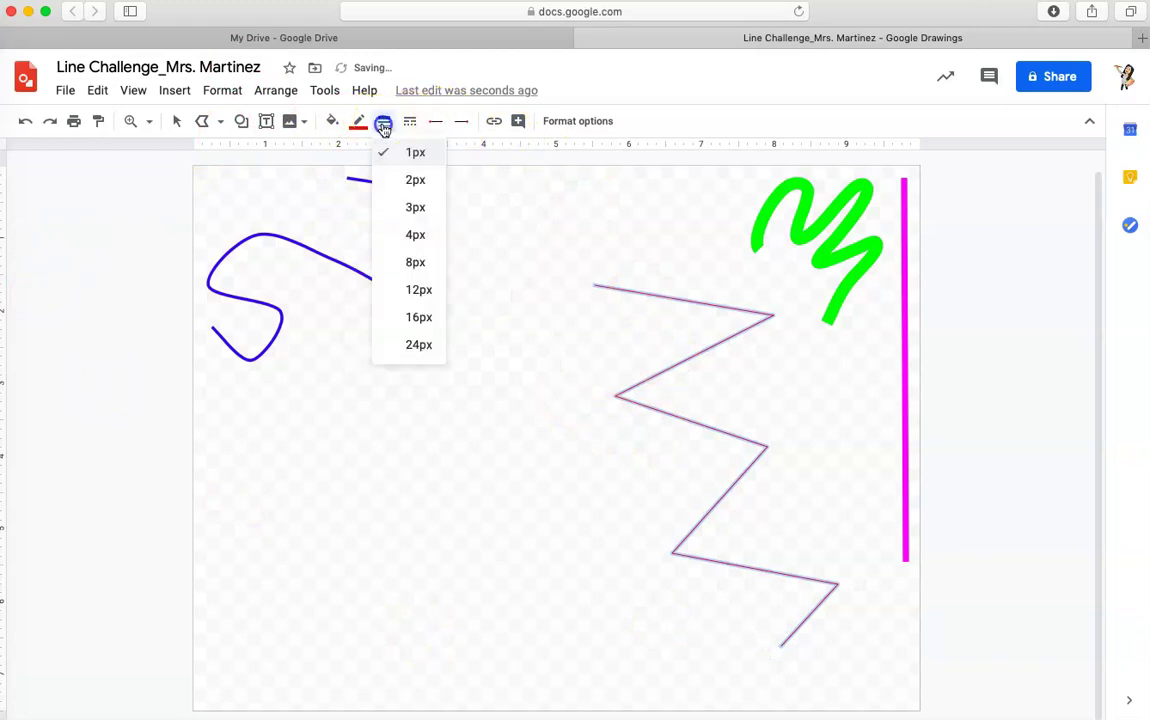
pyautogui.click(405, 317)
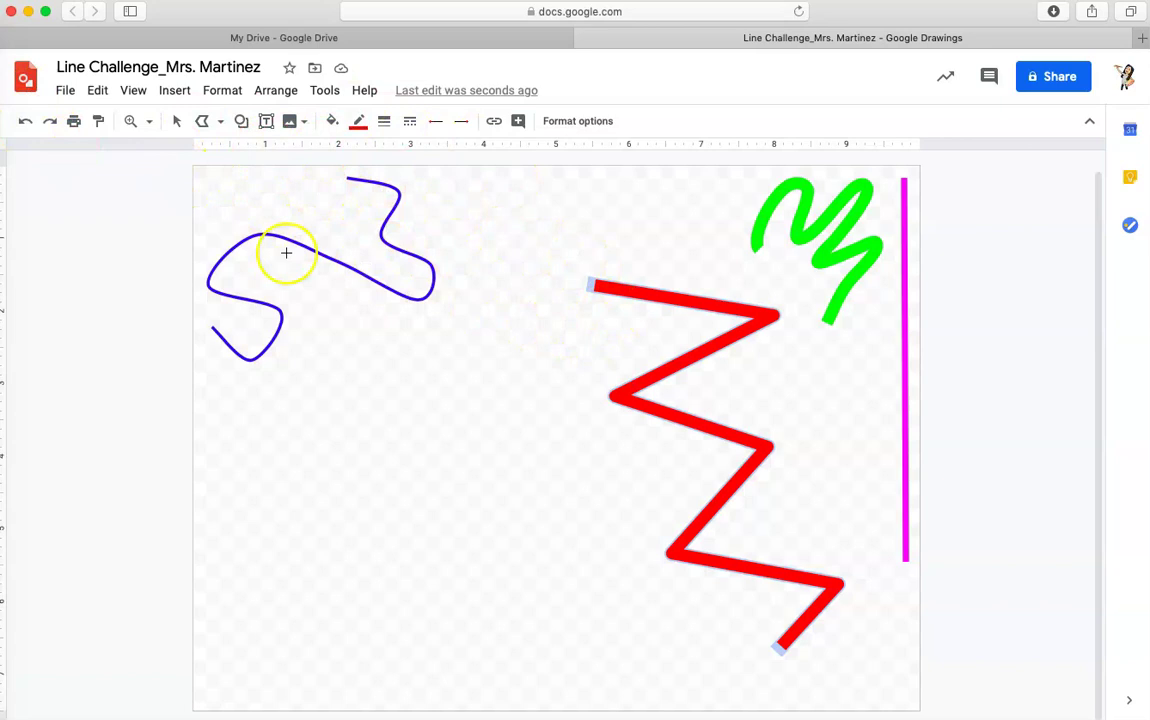
# Pull the red zigzag's top up to the page top, narrow it, and shift it left beside the blue curve.
pyautogui.click(175, 121)
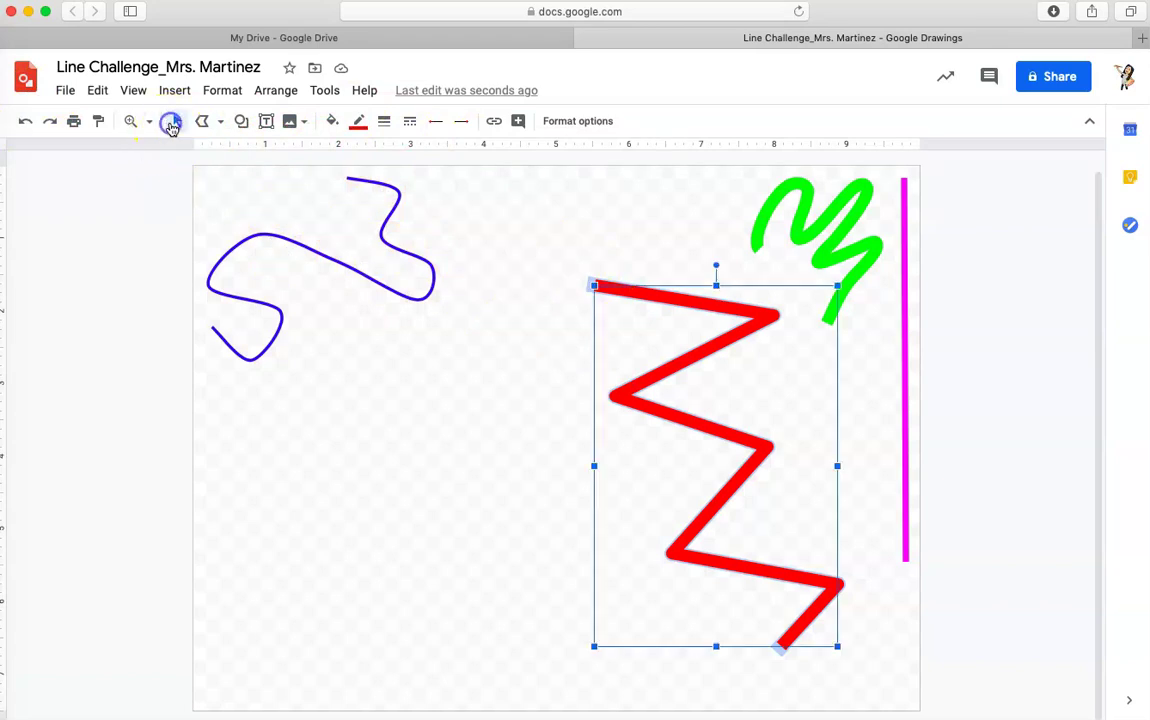
pyautogui.moveTo(592, 289); pyautogui.dragTo(618, 170)
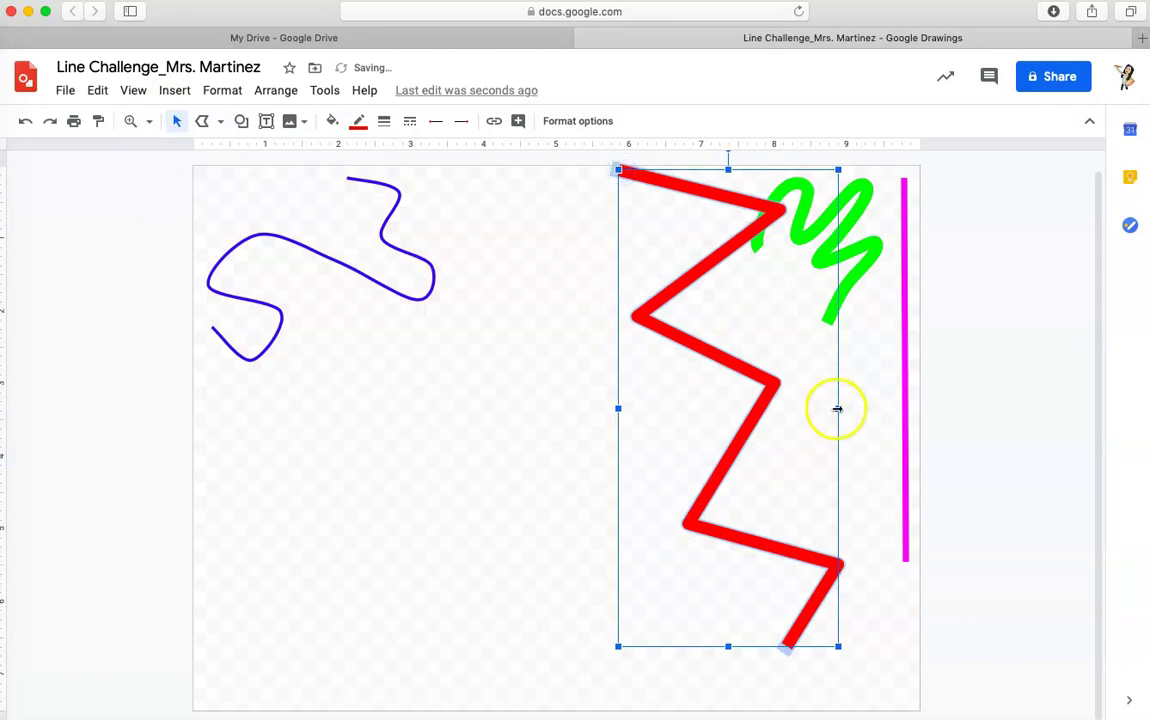
pyautogui.moveTo(836, 408); pyautogui.dragTo(690, 408)
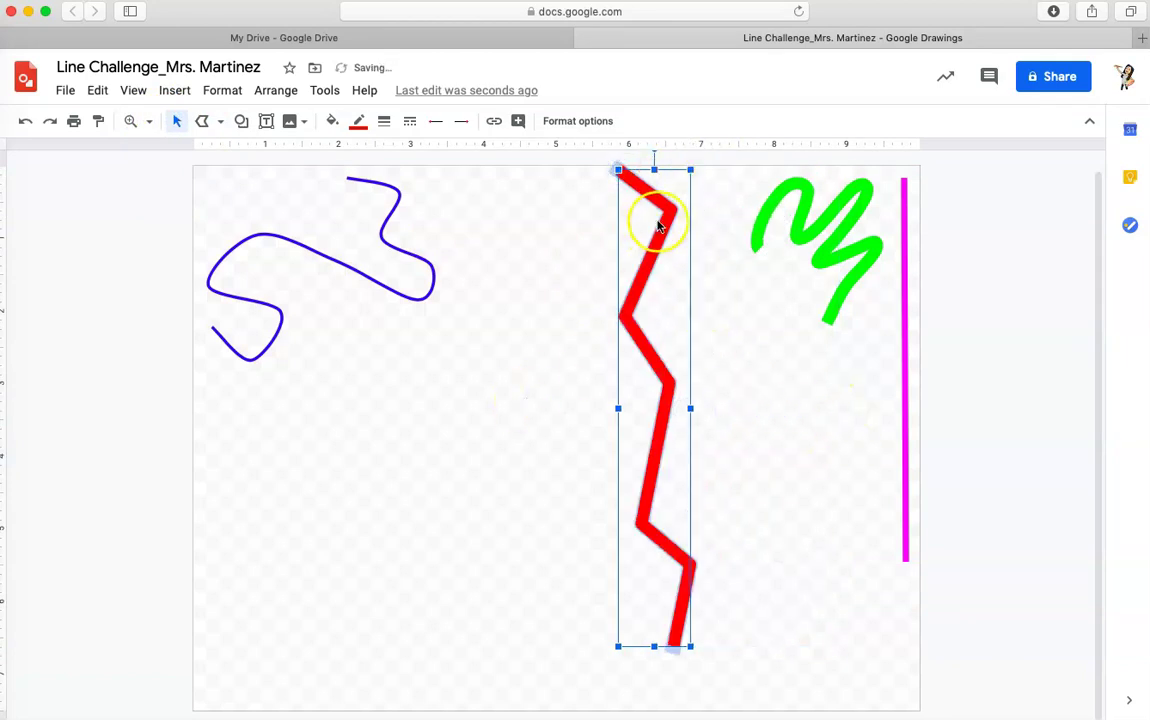
pyautogui.moveTo(657, 224); pyautogui.dragTo(475, 228)
pyautogui.click(341, 417)
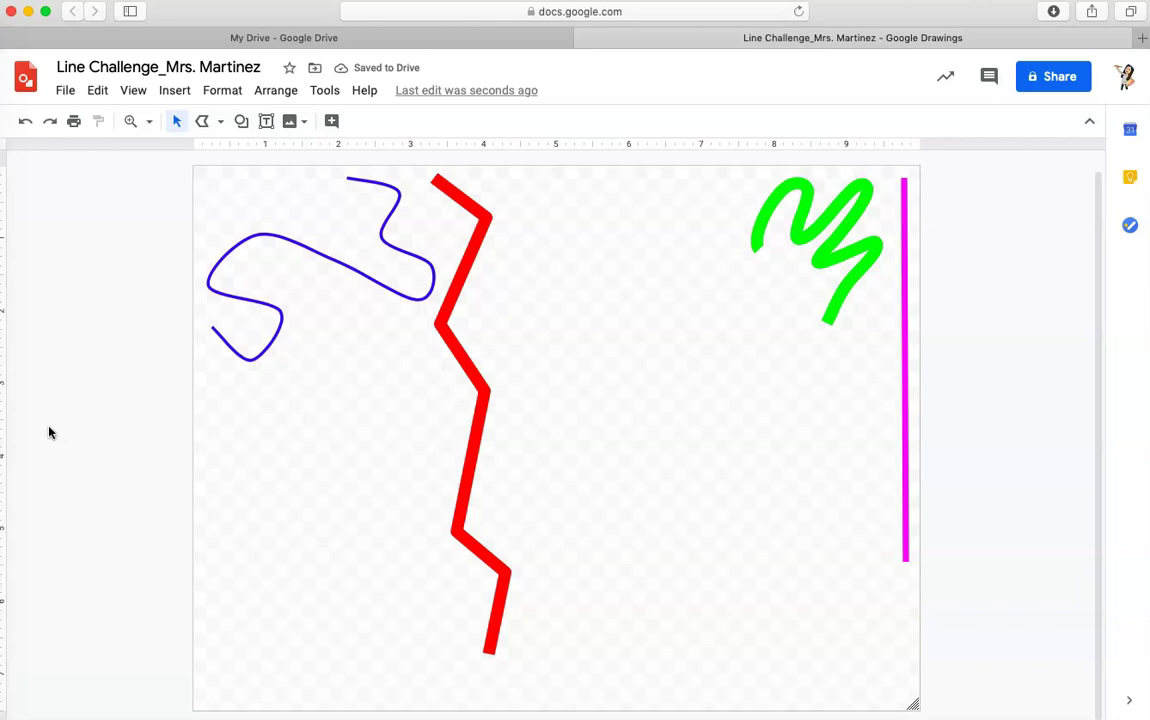
# Draw a straight diagonal line near the page top and extend its lower end down-left.
pyautogui.click(215, 129)
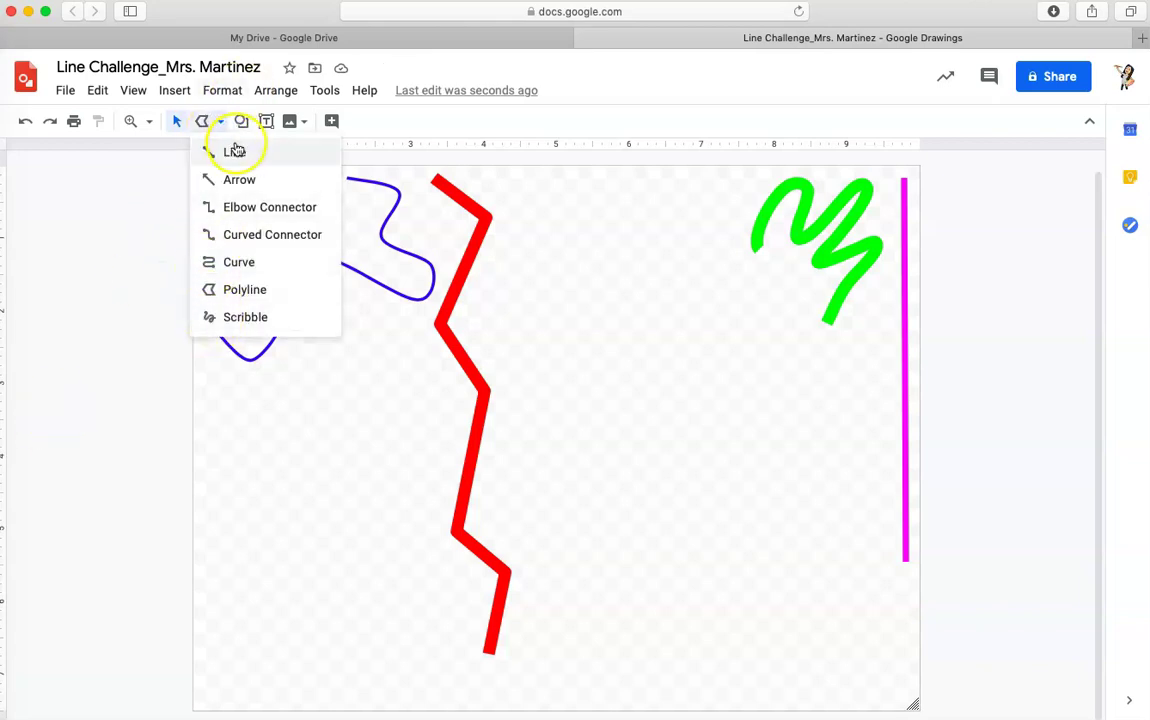
pyautogui.click(237, 152)
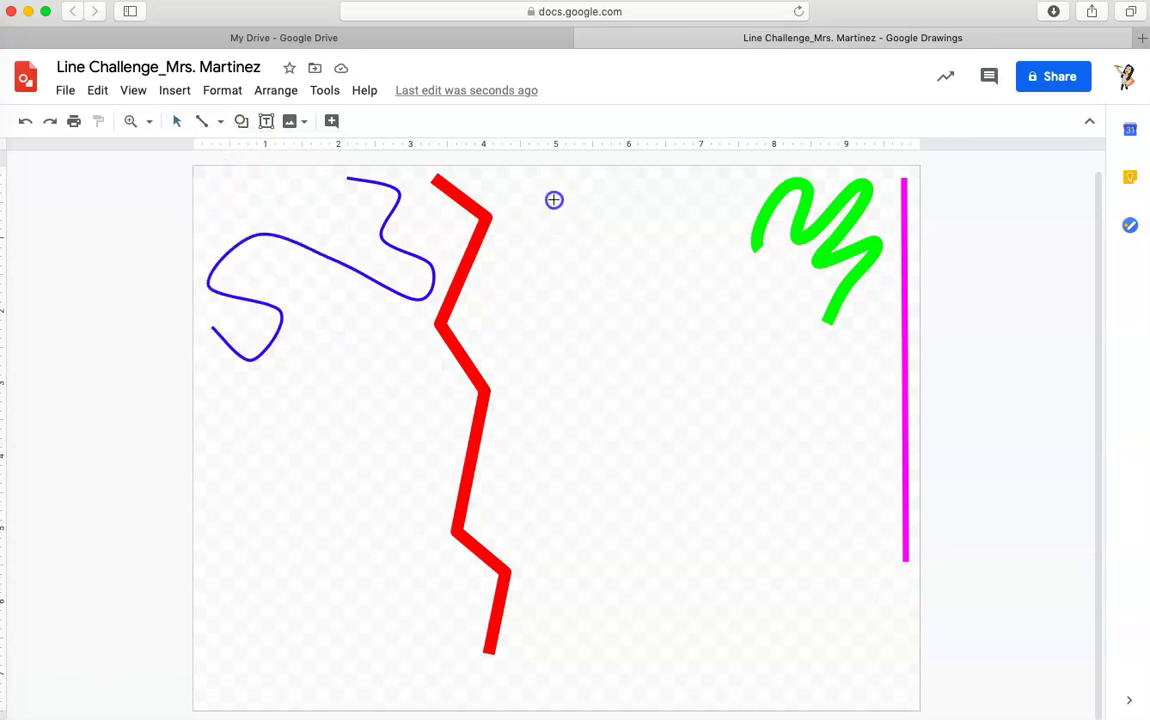
pyautogui.moveTo(554, 200); pyautogui.dragTo(636, 282)
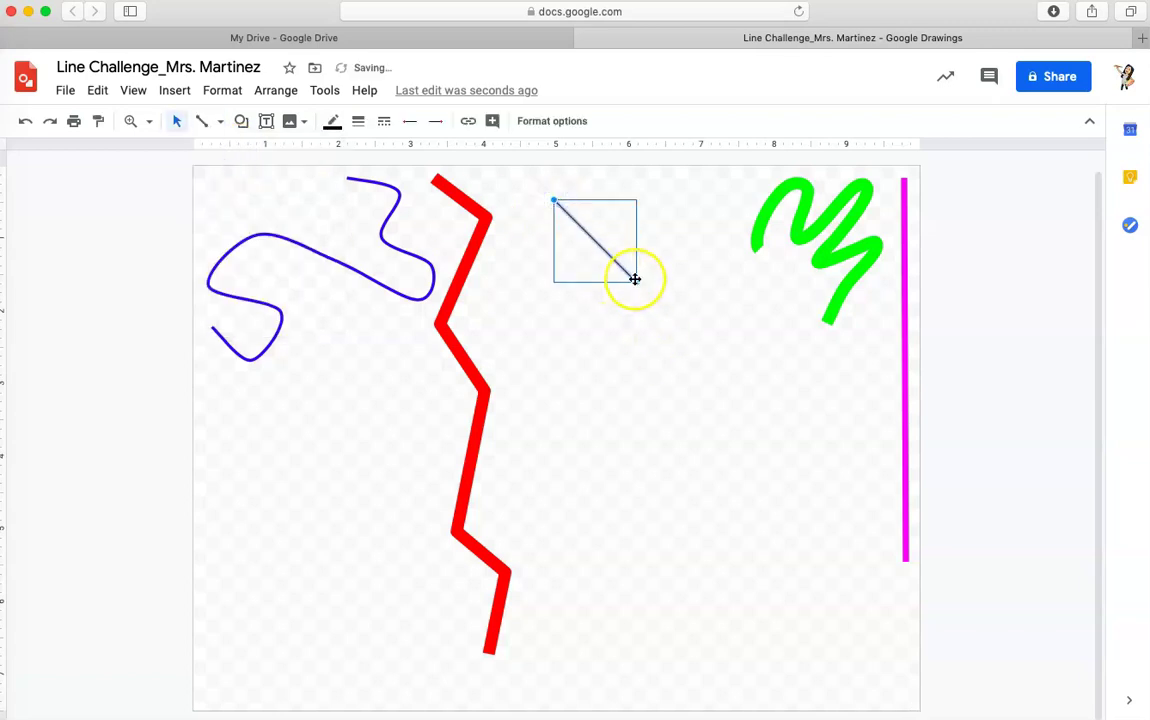
pyautogui.moveTo(522, 374); pyautogui.dragTo(500, 393)
pyautogui.moveTo(554, 202); pyautogui.dragTo(626, 193)
# Colour the diagonal line yellow and move it down toward the lower middle of the page.
pyautogui.click(336, 121)
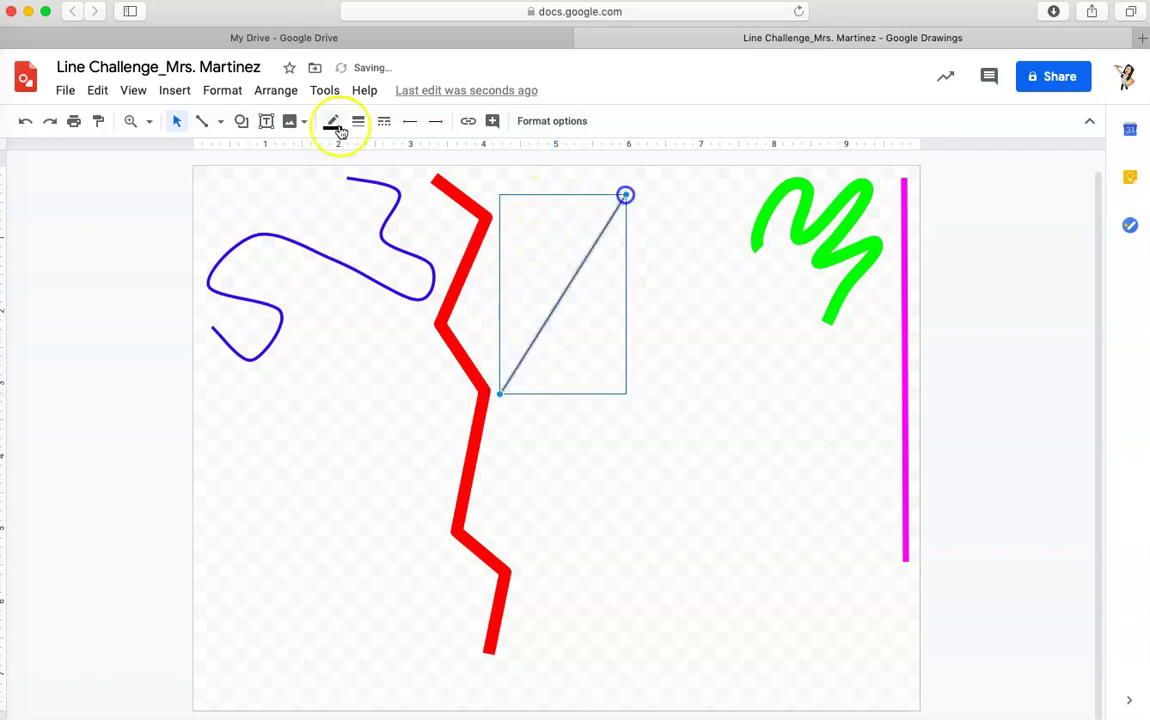
pyautogui.click(390, 195)
pyautogui.moveTo(596, 257); pyautogui.dragTo(612, 425)
pyautogui.click(351, 517)
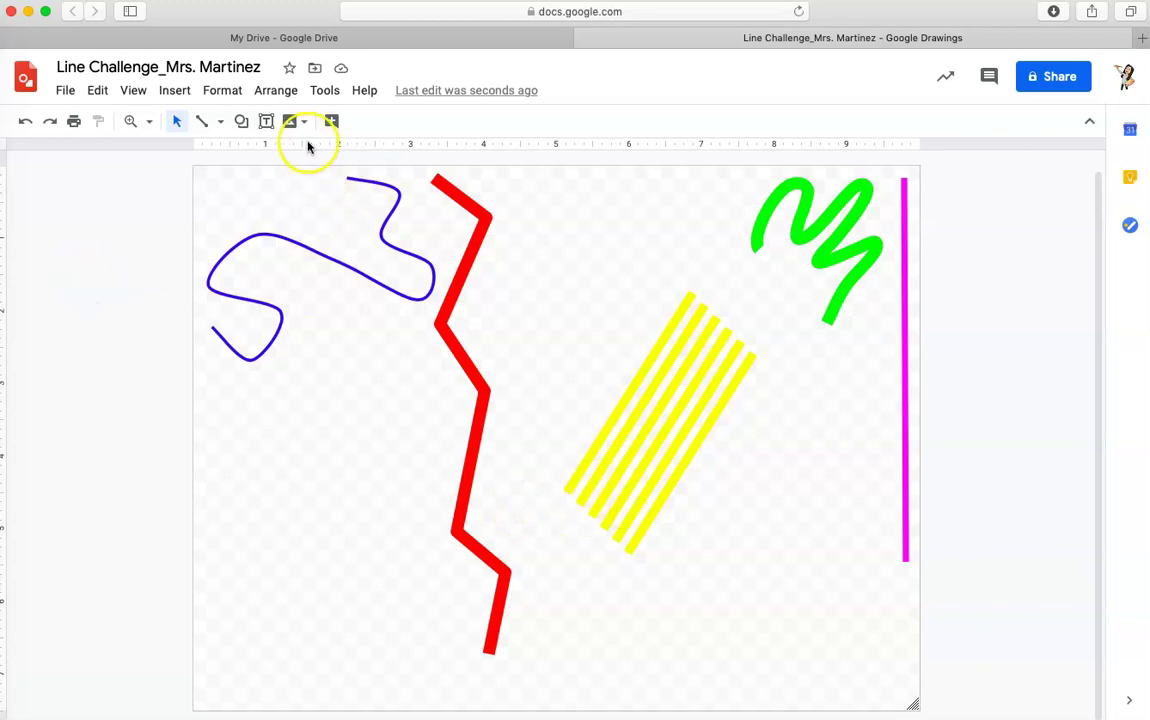
pyautogui.click(239, 122)
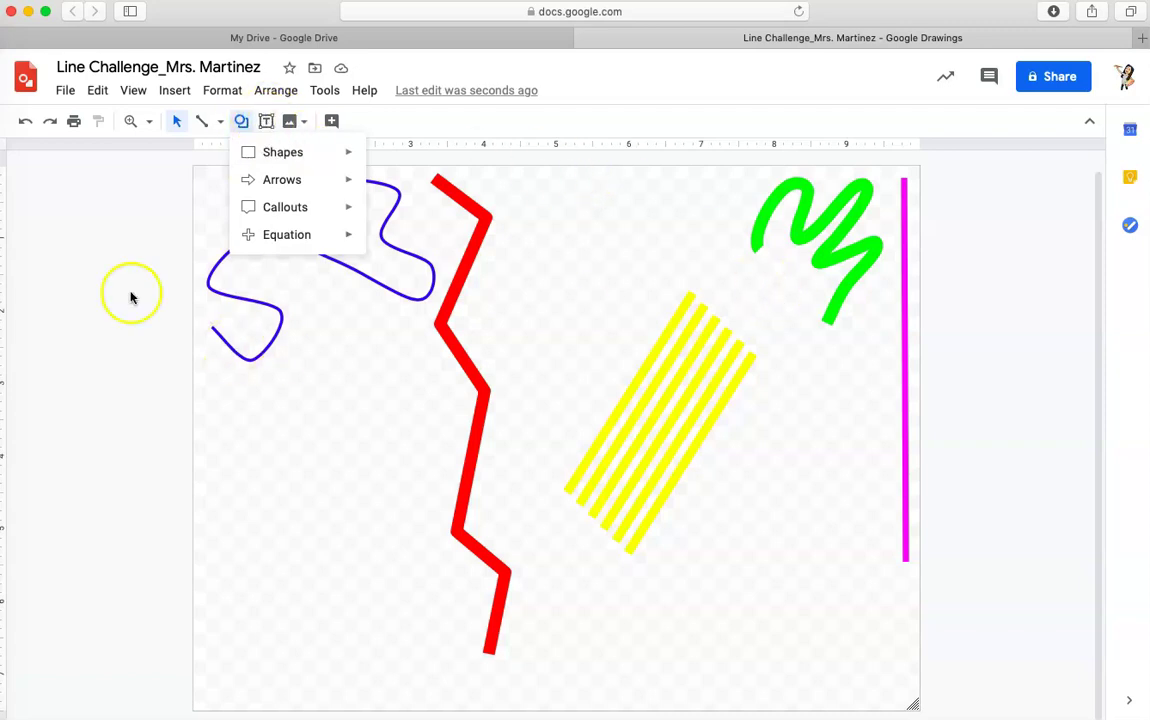
pyautogui.click(109, 406)
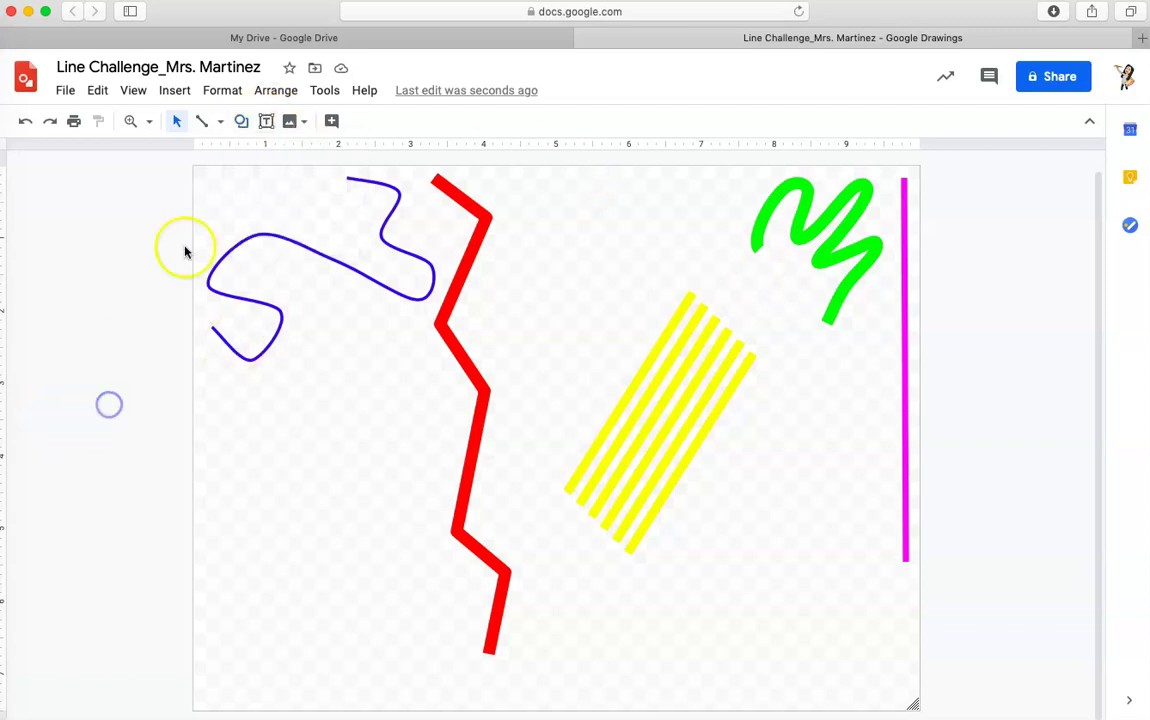
# Duplicate the red zigzag and shrink the copy into a small zigzag near the top.
pyautogui.click(357, 272)
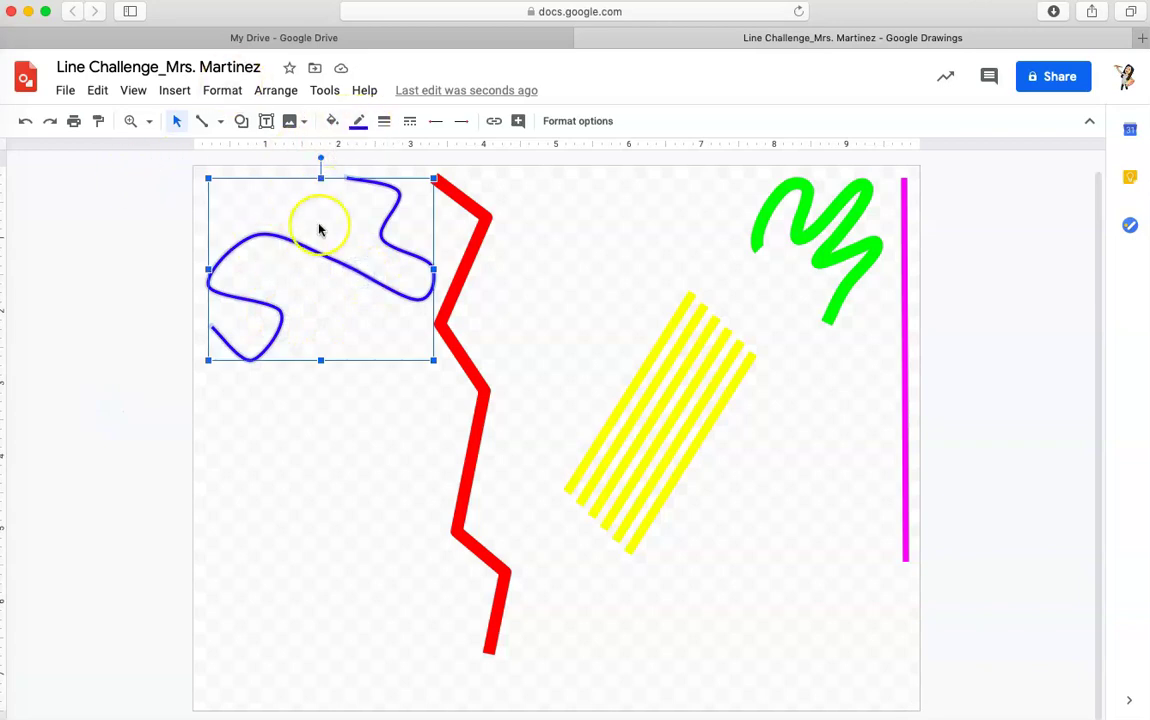
pyautogui.click(474, 235)
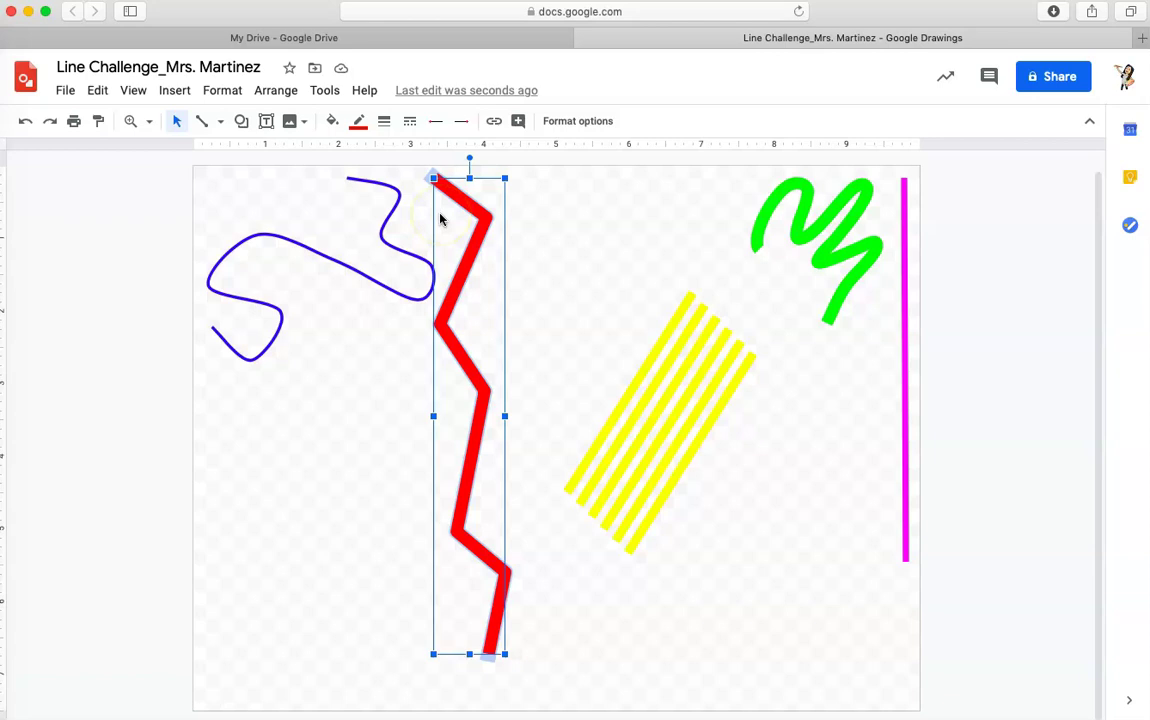
pyautogui.hotkey('ctrl', 'd')
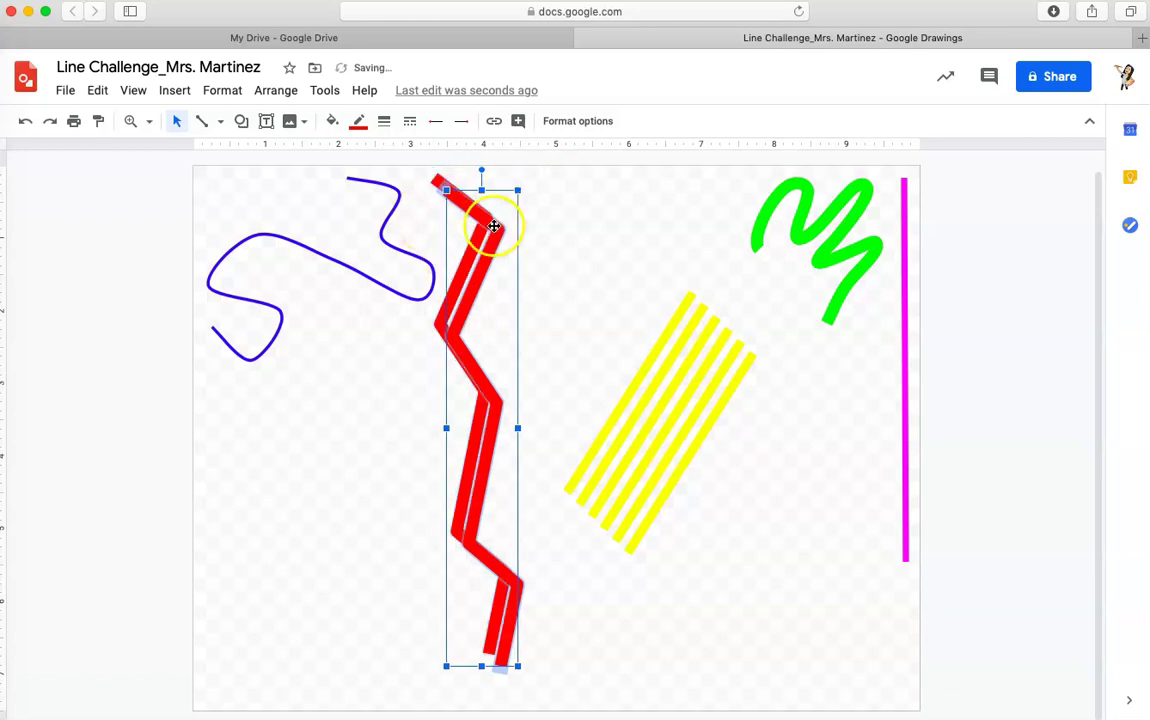
pyautogui.moveTo(496, 236); pyautogui.dragTo(554, 225)
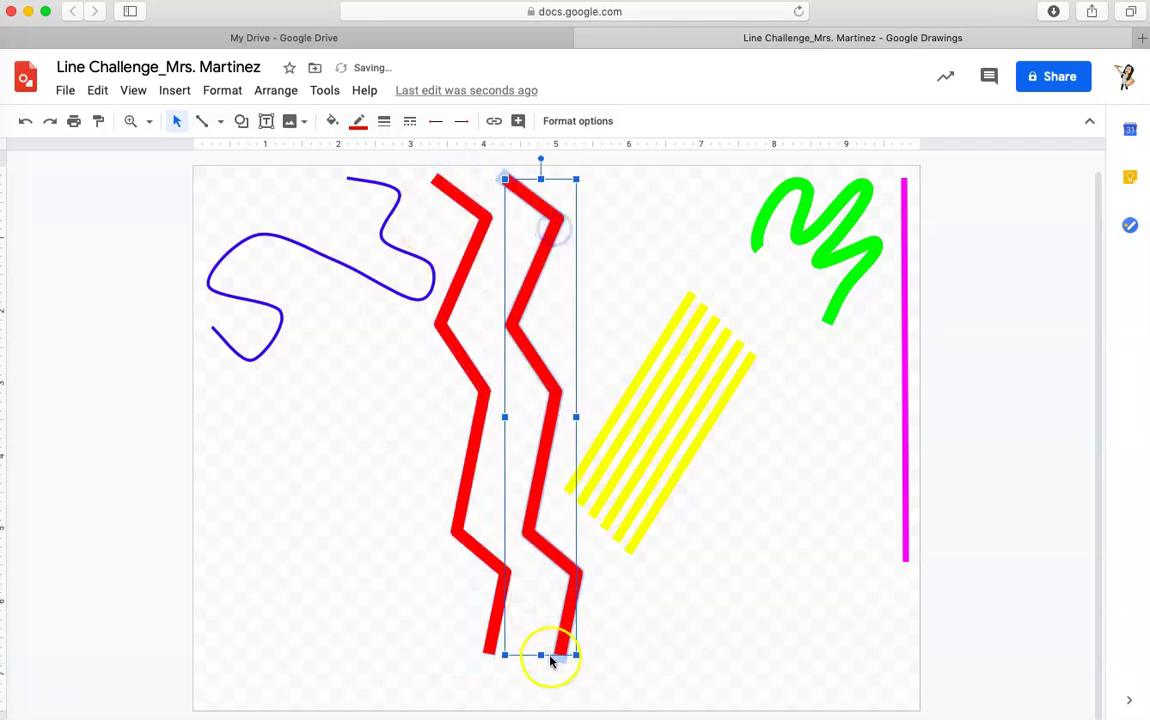
pyautogui.moveTo(576, 655); pyautogui.dragTo(567, 305)
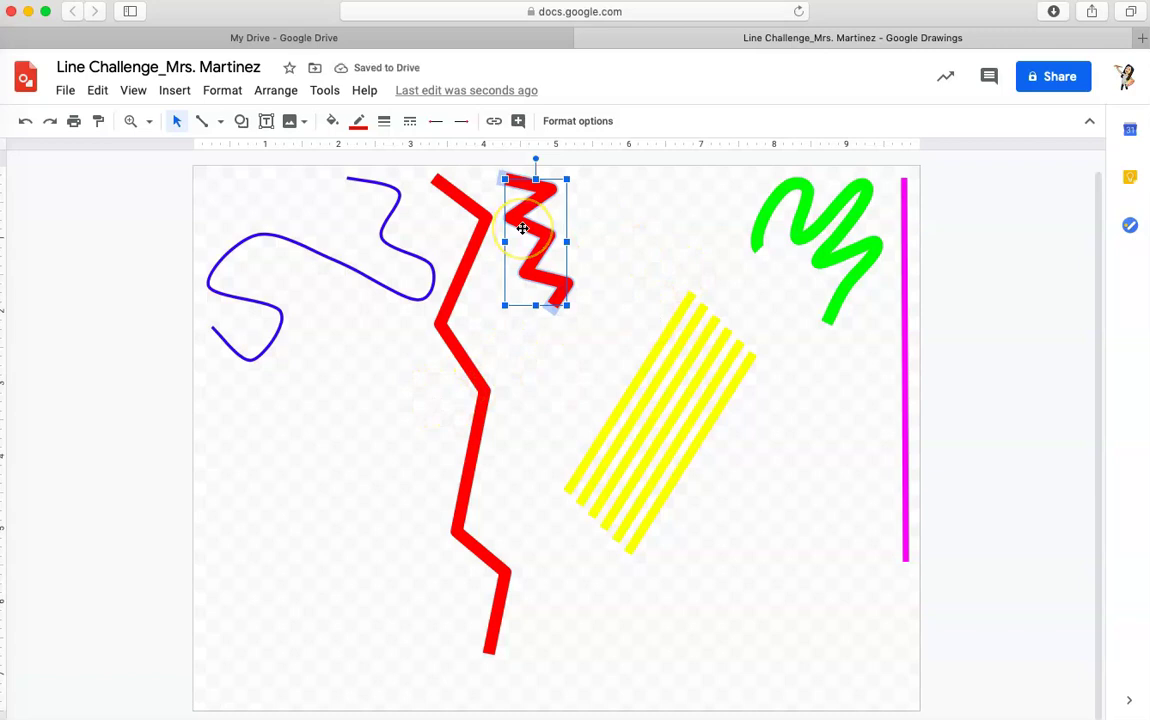
# Duplicate the small zigzag again, stretch it wide, and move it to the lower left.
pyautogui.press('super+d')
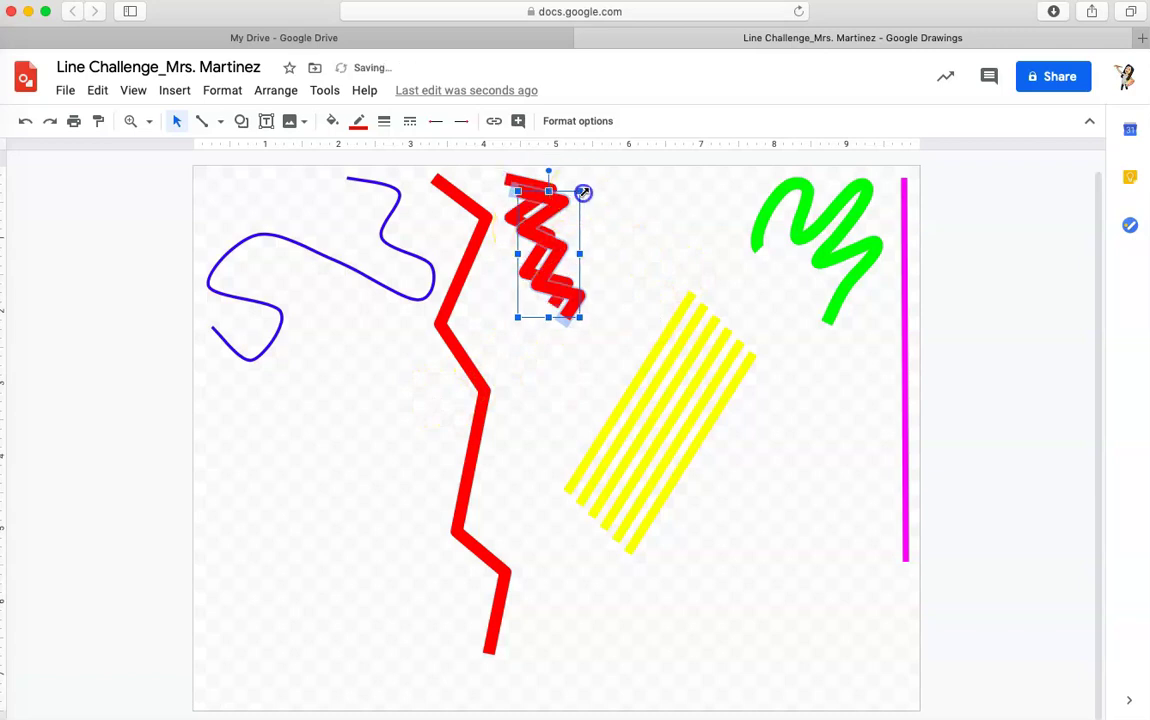
pyautogui.moveTo(583, 192); pyautogui.dragTo(752, 212)
pyautogui.click(624, 241)
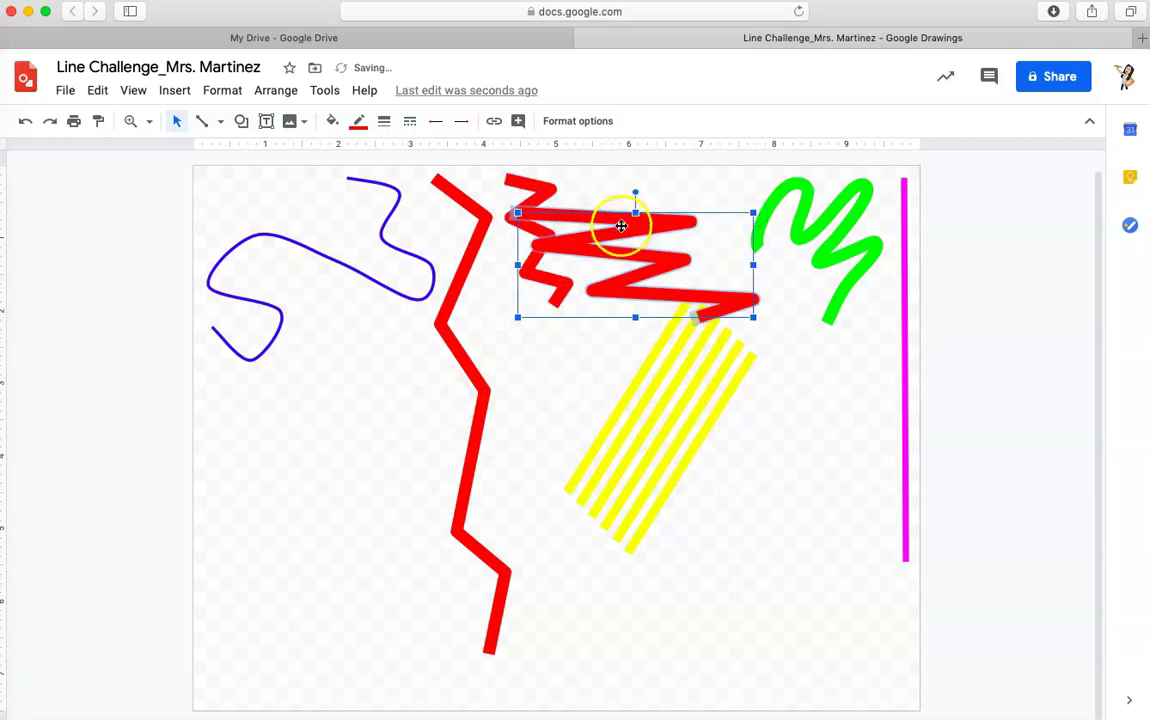
pyautogui.moveTo(621, 226)
pyautogui.mouseDown()
pyautogui.moveTo(300, 413)
pyautogui.moveTo(300, 549)
pyautogui.moveTo(322, 597)
pyautogui.moveTo(393, 613)
pyautogui.mouseUp()
# Recolour the lower-left zigzag cyan, make it slightly taller and narrower, and nudge it up.
pyautogui.click(358, 121)
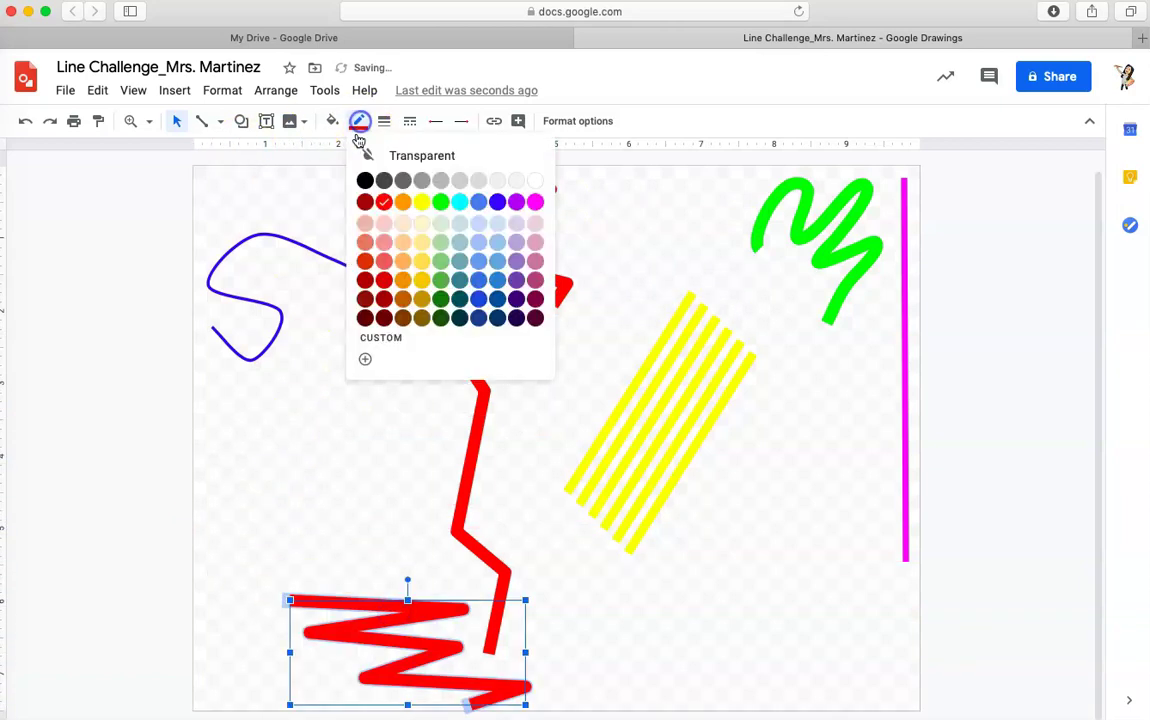
pyautogui.click(460, 205)
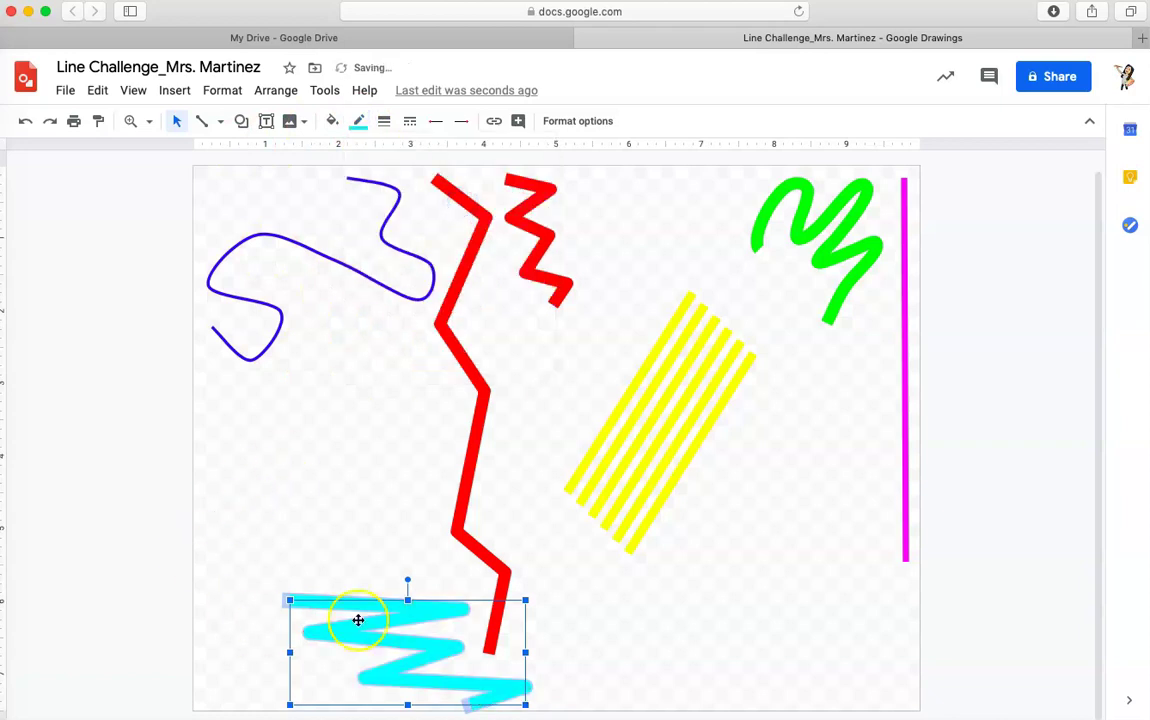
pyautogui.moveTo(407, 597); pyautogui.dragTo(408, 561)
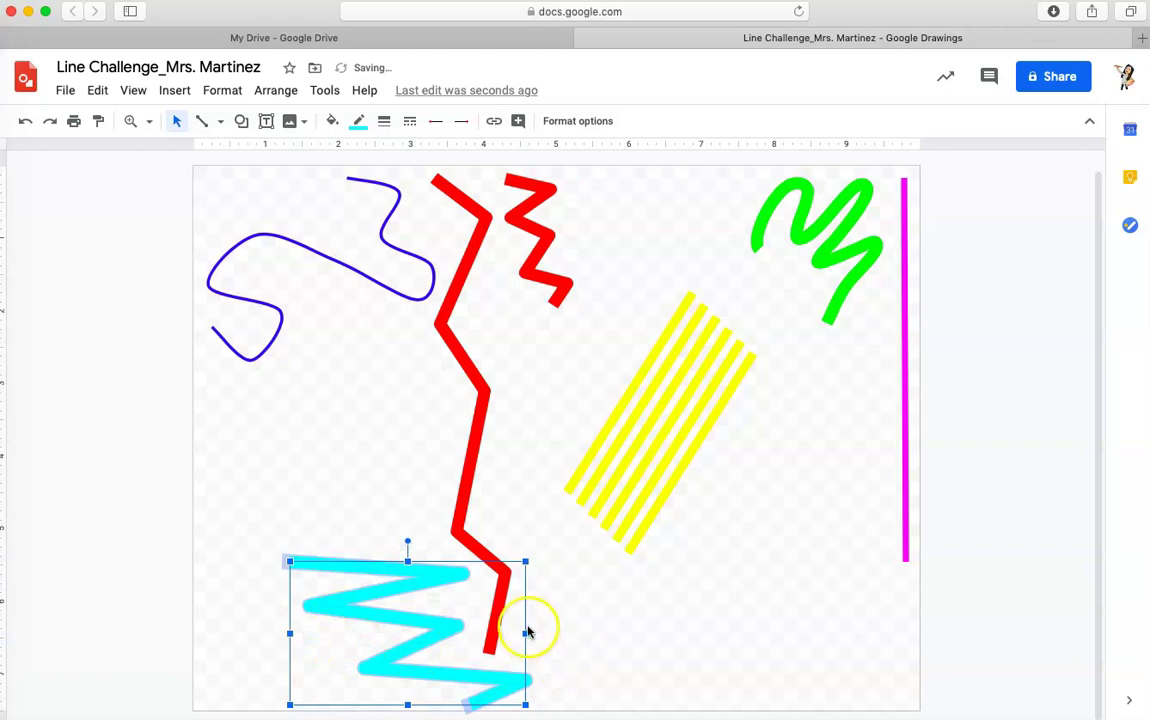
pyautogui.moveTo(521, 633); pyautogui.dragTo(516, 628)
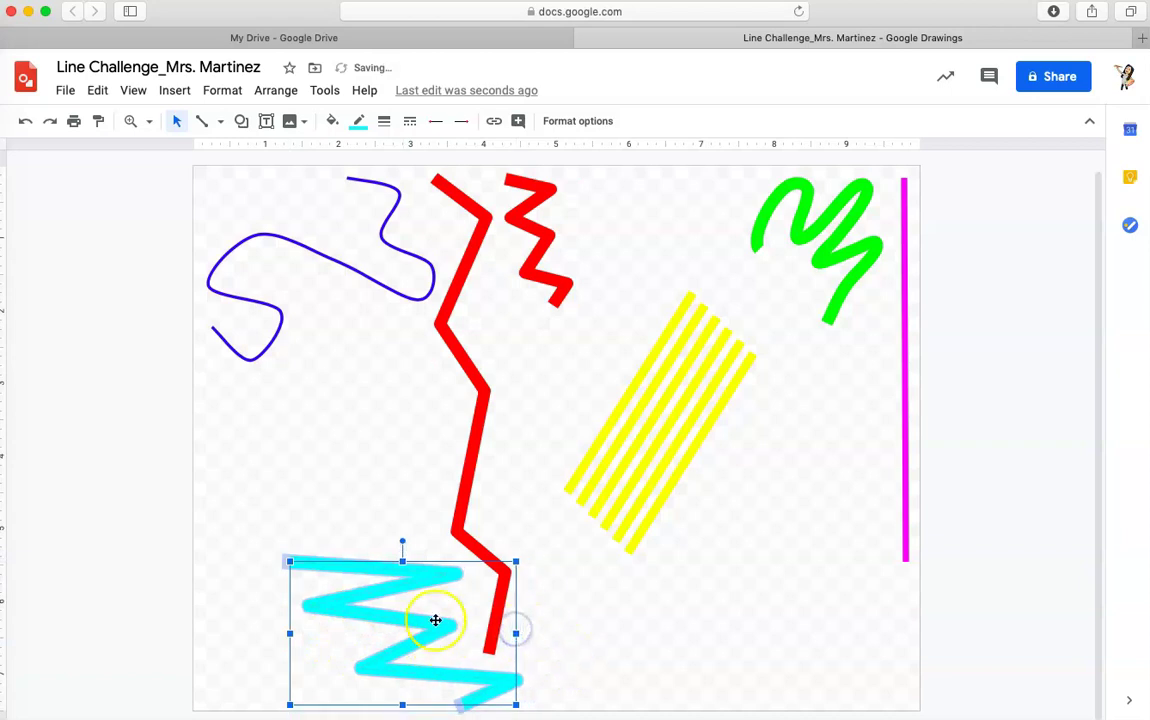
pyautogui.moveTo(436, 619); pyautogui.dragTo(436, 560)
pyautogui.click(252, 574)
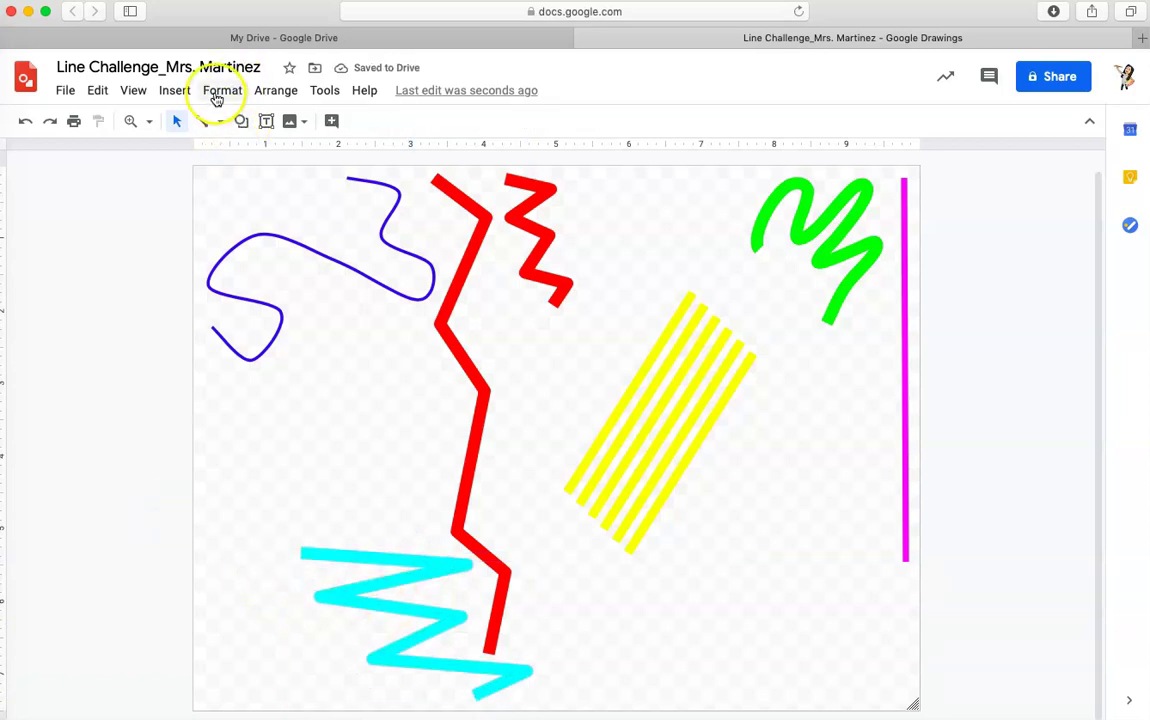
# Duplicate the blue curve, placing a magenta copy at the left edge and a blue copy over the yellow lines.
pyautogui.click(290, 241)
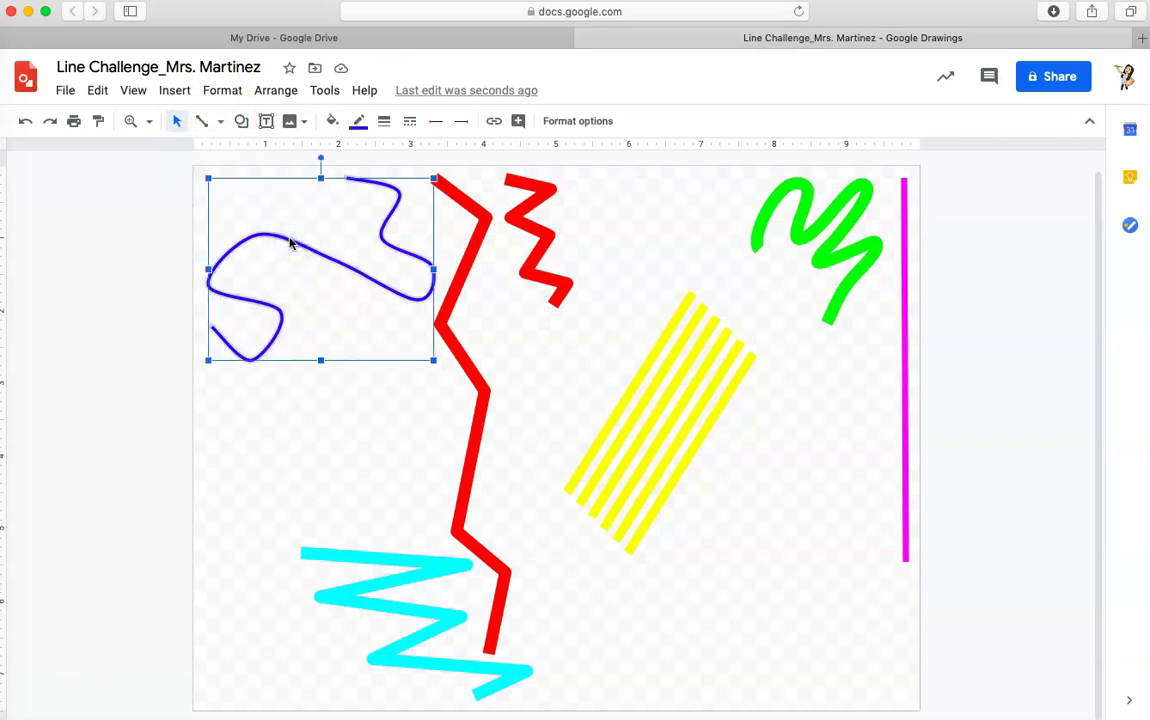
pyautogui.hotkey('ctrl', 'd')
pyautogui.hotkey('ctrl', 'd')
pyautogui.hotkey('ctrl', 'd')
pyautogui.click(351, 121)
pyautogui.click(529, 198)
pyautogui.moveTo(628, 300); pyautogui.dragTo(233, 435)
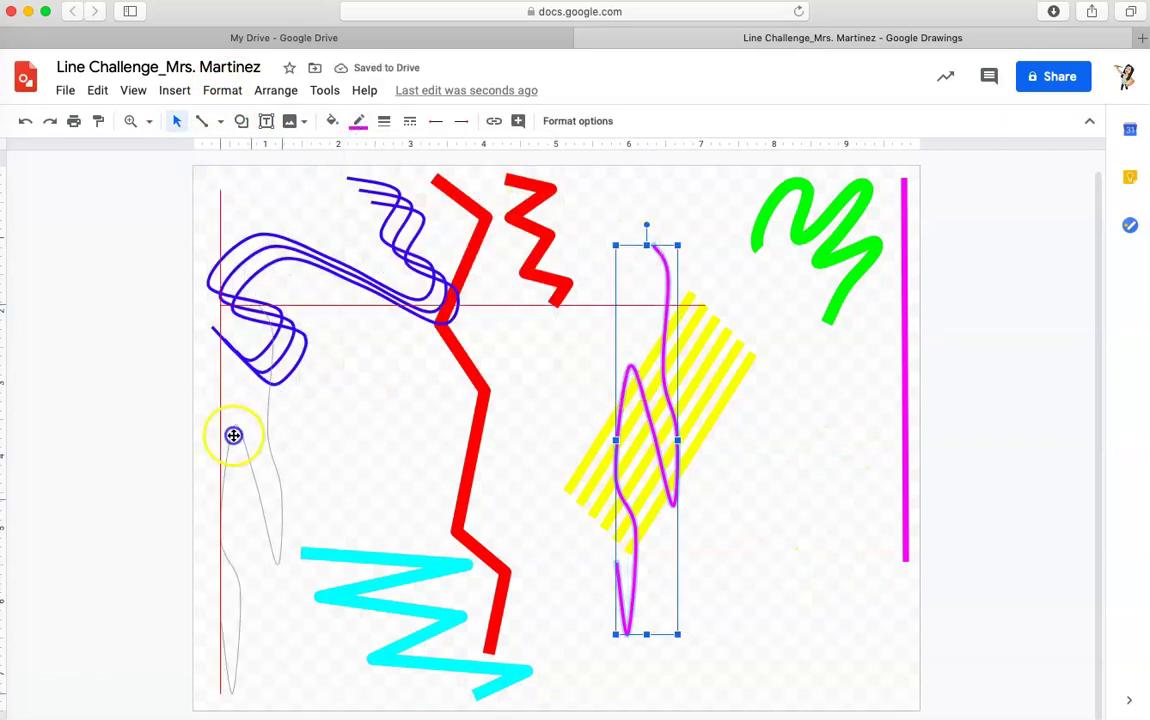
pyautogui.click(420, 317)
pyautogui.moveTo(420, 317); pyautogui.dragTo(784, 571)
pyautogui.click(687, 433)
pyautogui.click(843, 389)
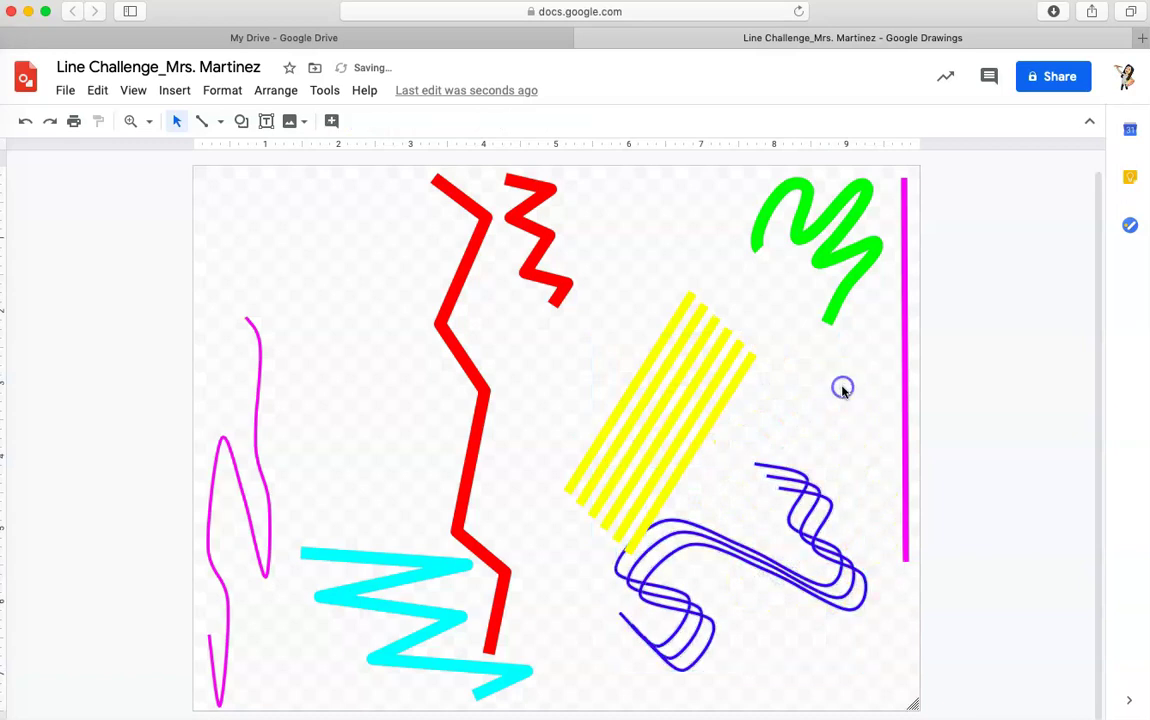
# Move one blue squiggle to the upper left and recolour it dark green.
pyautogui.click(862, 606)
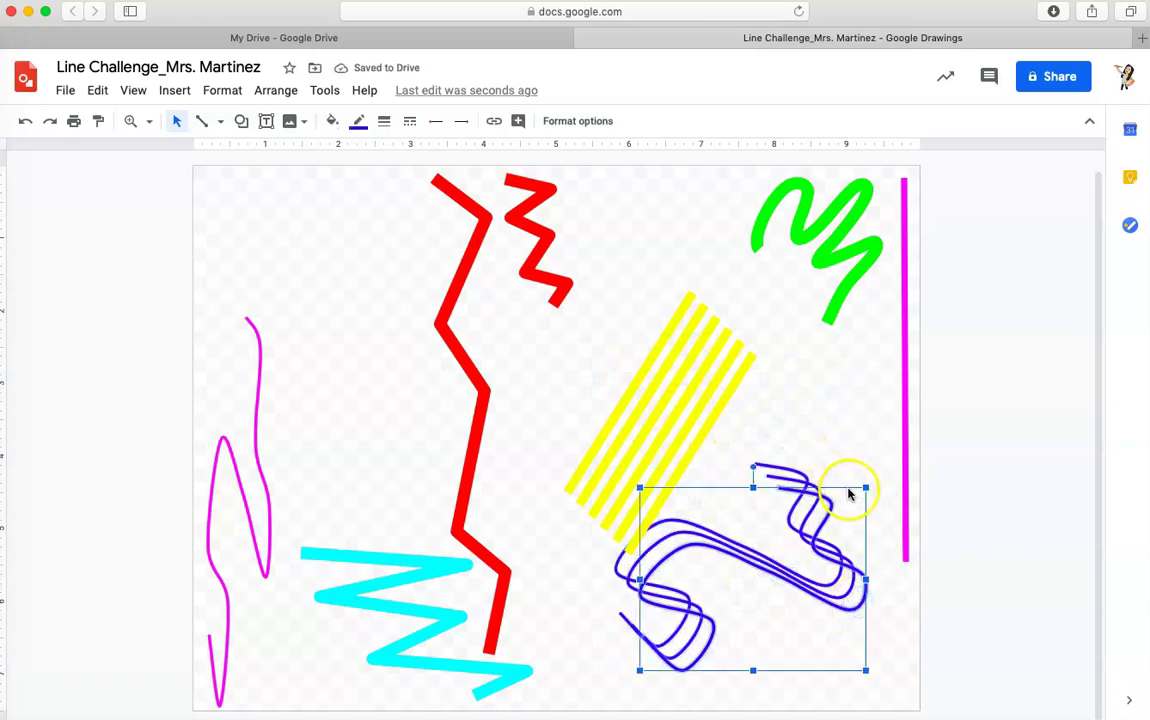
pyautogui.moveTo(848, 493); pyautogui.dragTo(801, 394)
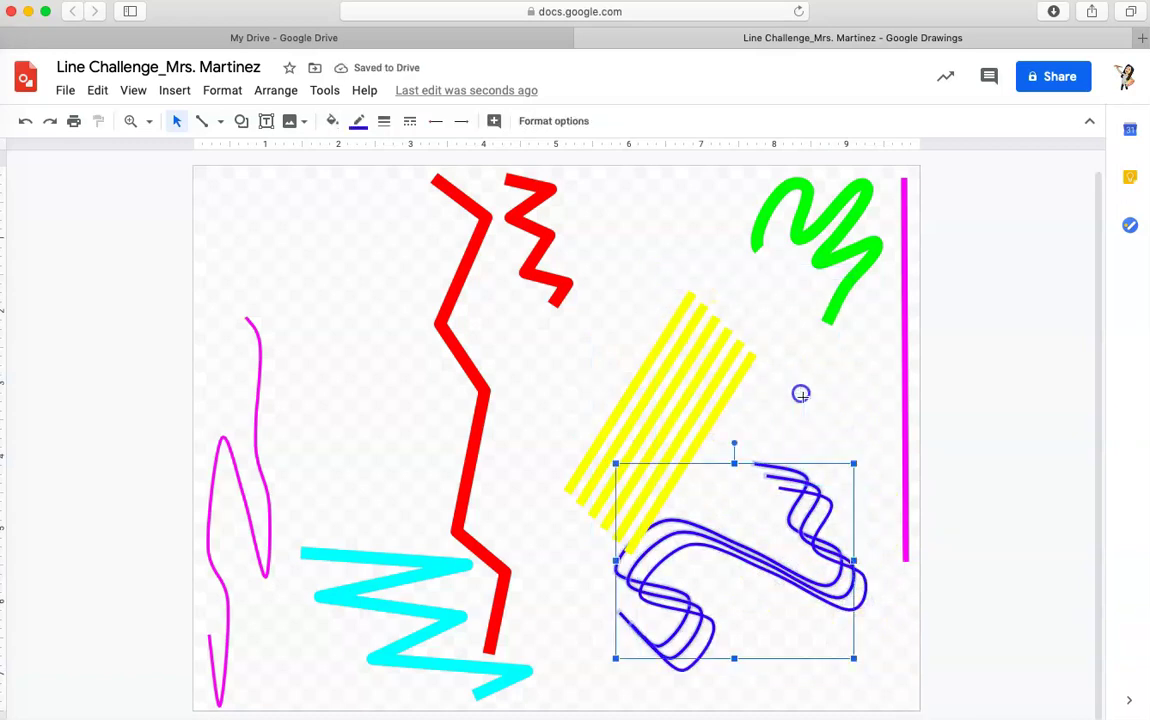
pyautogui.click(829, 501)
pyautogui.moveTo(854, 612)
pyautogui.mouseDown()
pyautogui.moveTo(911, 637)
pyautogui.moveTo(536, 318)
pyautogui.moveTo(418, 308)
pyautogui.moveTo(428, 312)
pyautogui.moveTo(302, 220)
pyautogui.moveTo(280, 217)
pyautogui.mouseUp()
pyautogui.click(357, 121)
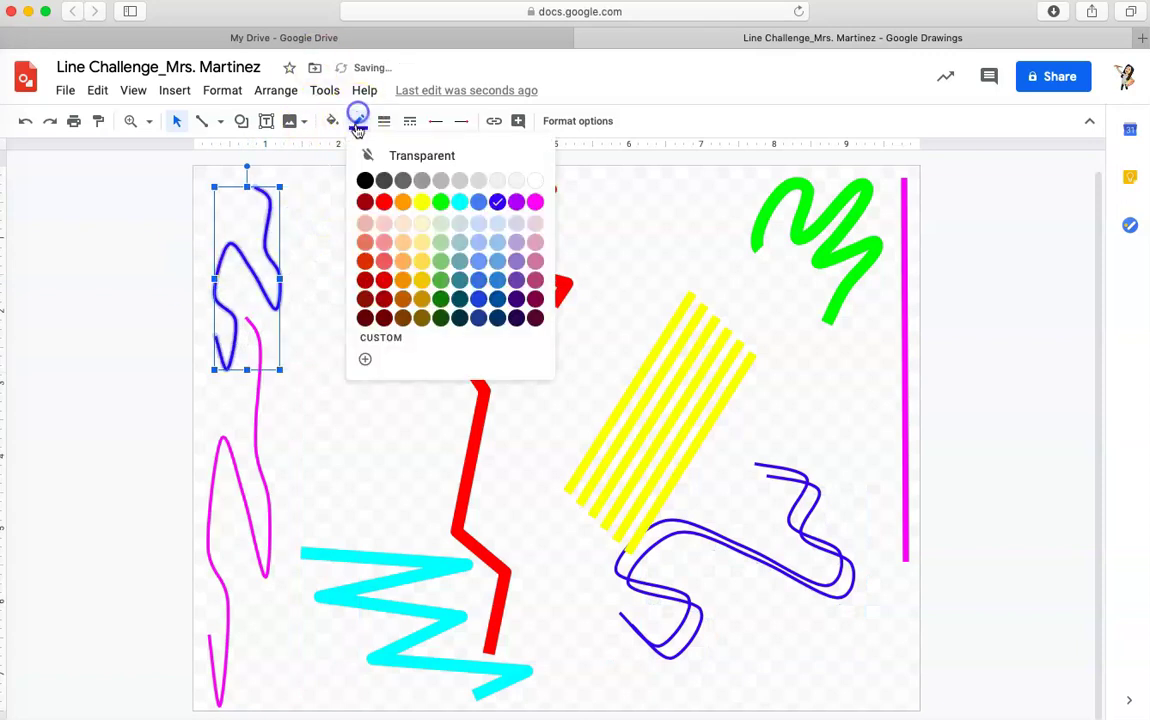
pyautogui.click(443, 298)
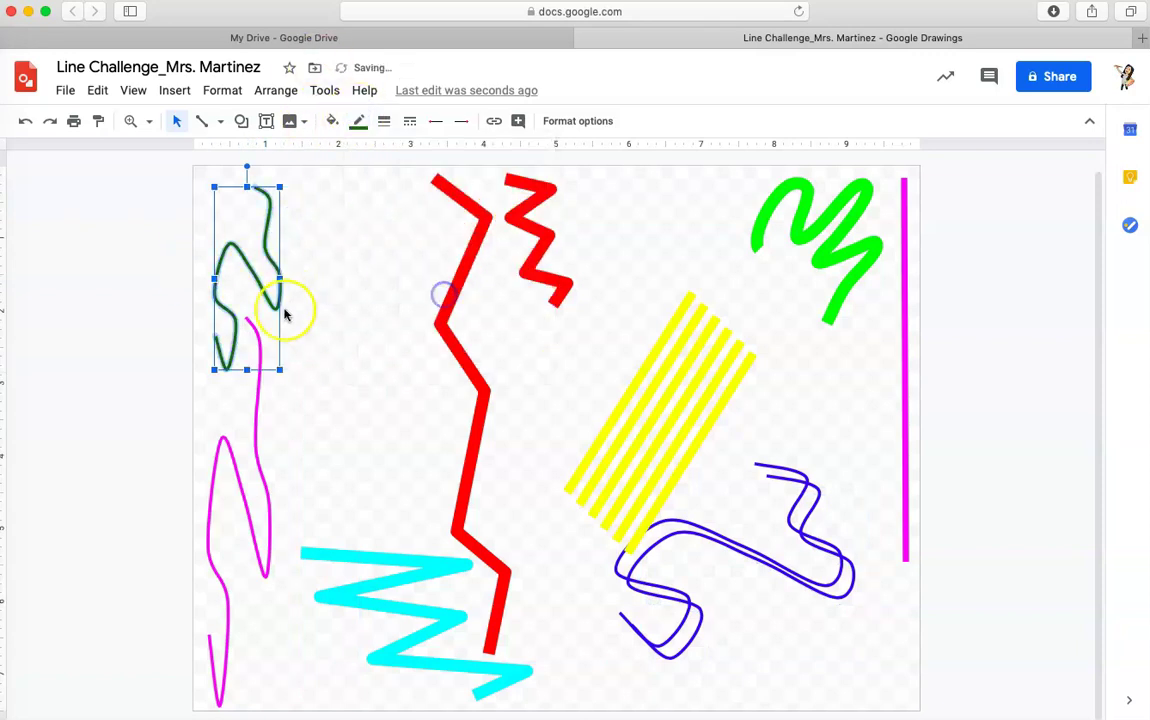
# Squeeze another blue squiggle small near the top, and flatten the large one higher across the yellow stripes.
pyautogui.click(806, 509)
pyautogui.moveTo(801, 502)
pyautogui.mouseDown()
pyautogui.moveTo(714, 280)
pyautogui.moveTo(708, 292)
pyautogui.mouseUp()
pyautogui.moveTo(744, 336); pyautogui.dragTo(599, 373)
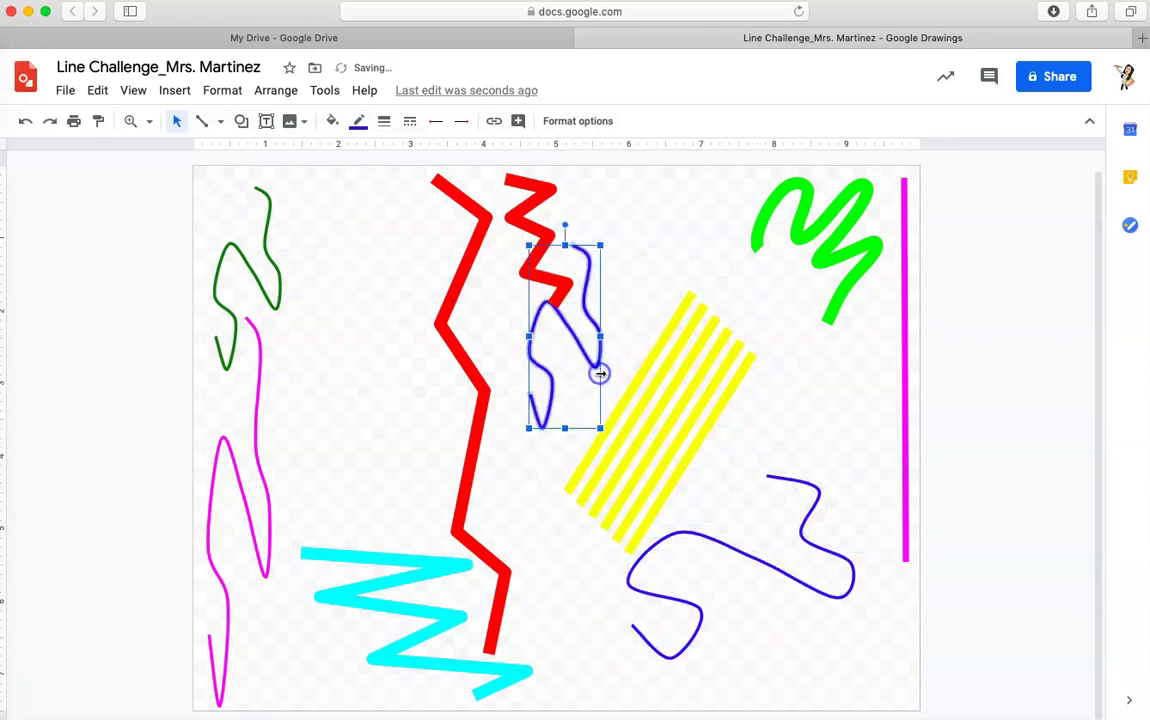
pyautogui.moveTo(563, 243); pyautogui.dragTo(321, 303)
pyautogui.click(742, 662)
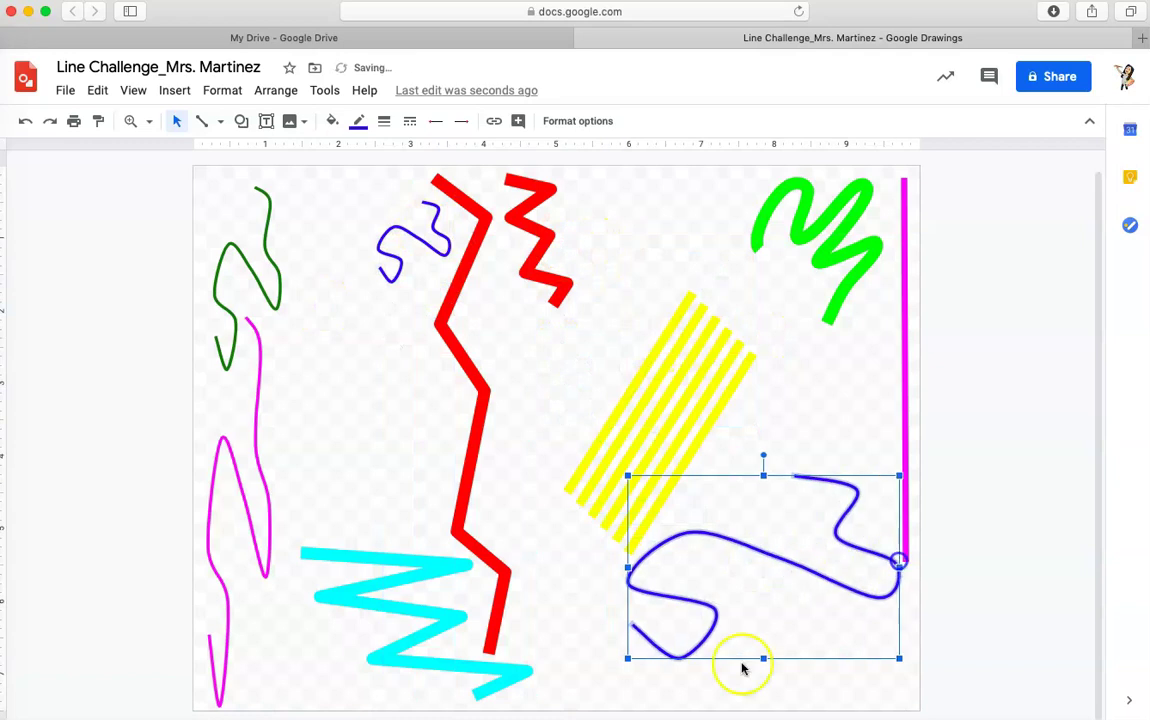
pyautogui.moveTo(742, 662)
pyautogui.mouseDown()
pyautogui.moveTo(775, 516)
pyautogui.moveTo(716, 318)
pyautogui.mouseUp()
# Draw several thick black bars and thin straight lines across the page.
pyautogui.click(220, 121)
pyautogui.click(241, 329)
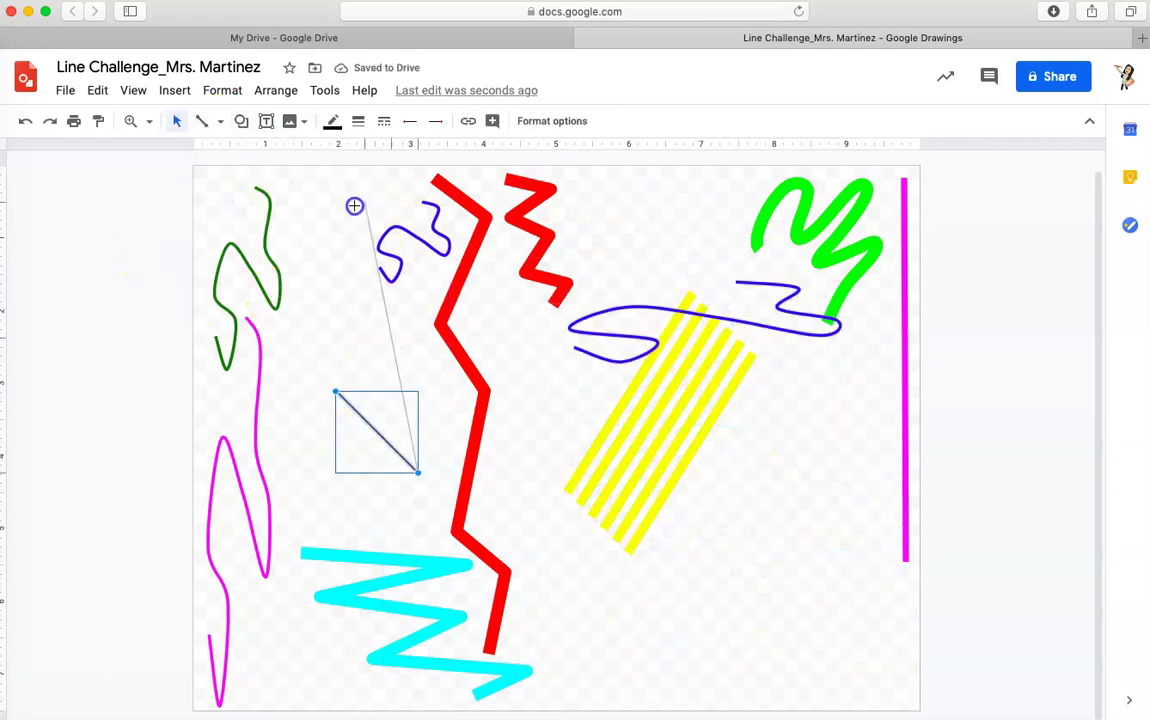
pyautogui.moveTo(320, 180); pyautogui.dragTo(305, 270)
pyautogui.moveTo(903, 615); pyautogui.dragTo(890, 705)
pyautogui.moveTo(657, 633); pyautogui.dragTo(897, 690)
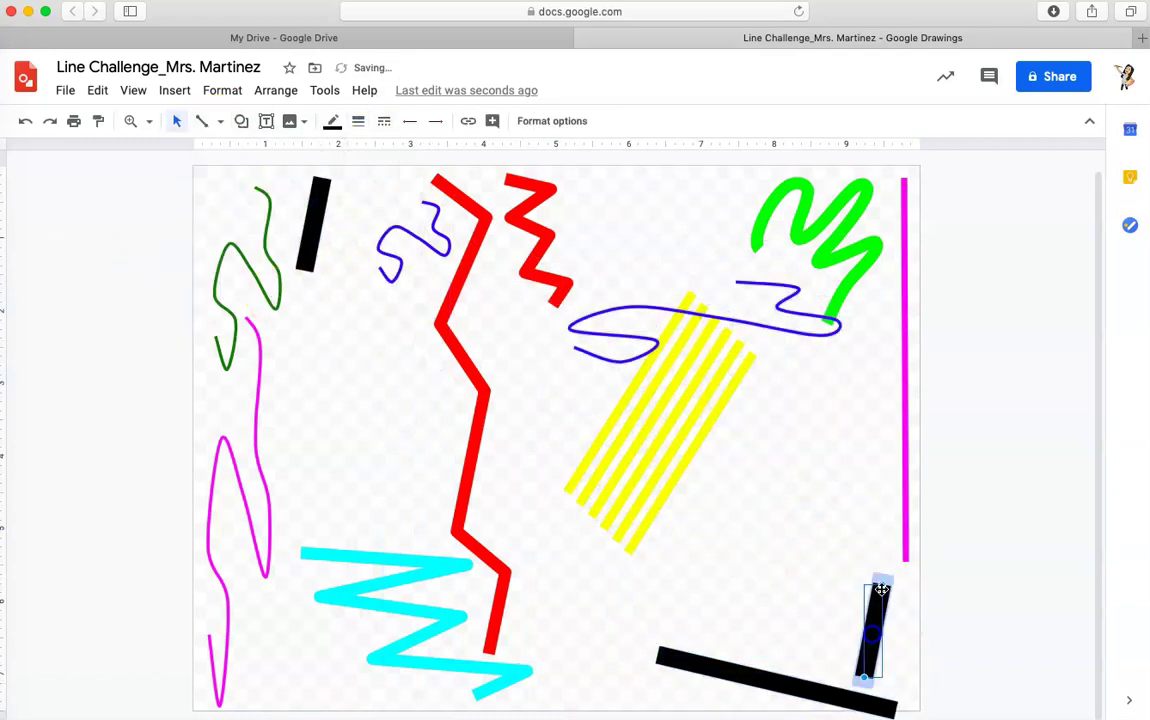
pyautogui.moveTo(884, 460); pyautogui.dragTo(865, 655)
pyautogui.click(380, 437)
pyautogui.moveTo(316, 352); pyautogui.dragTo(411, 386)
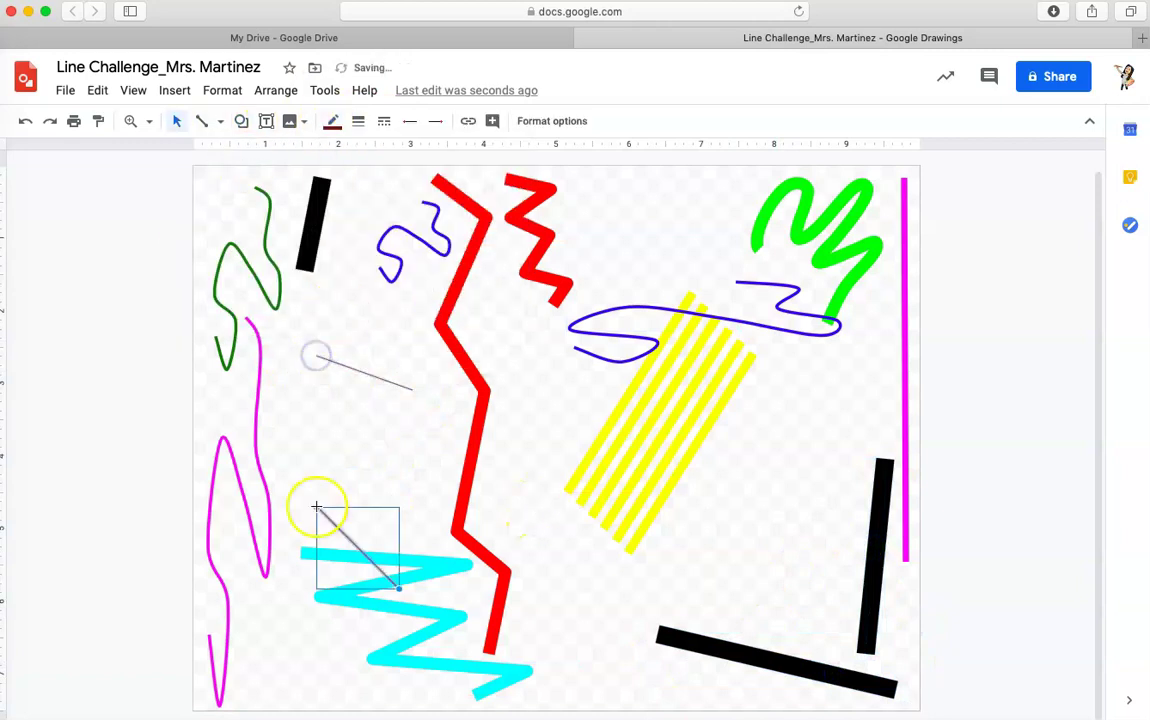
pyautogui.moveTo(316, 500)
pyautogui.mouseDown()
pyautogui.moveTo(647, 554)
pyautogui.moveTo(560, 595)
pyautogui.mouseUp()
# Scribble a 4px blue vertical squiggle on the right and an orange squiggle near the top.
pyautogui.click(201, 121)
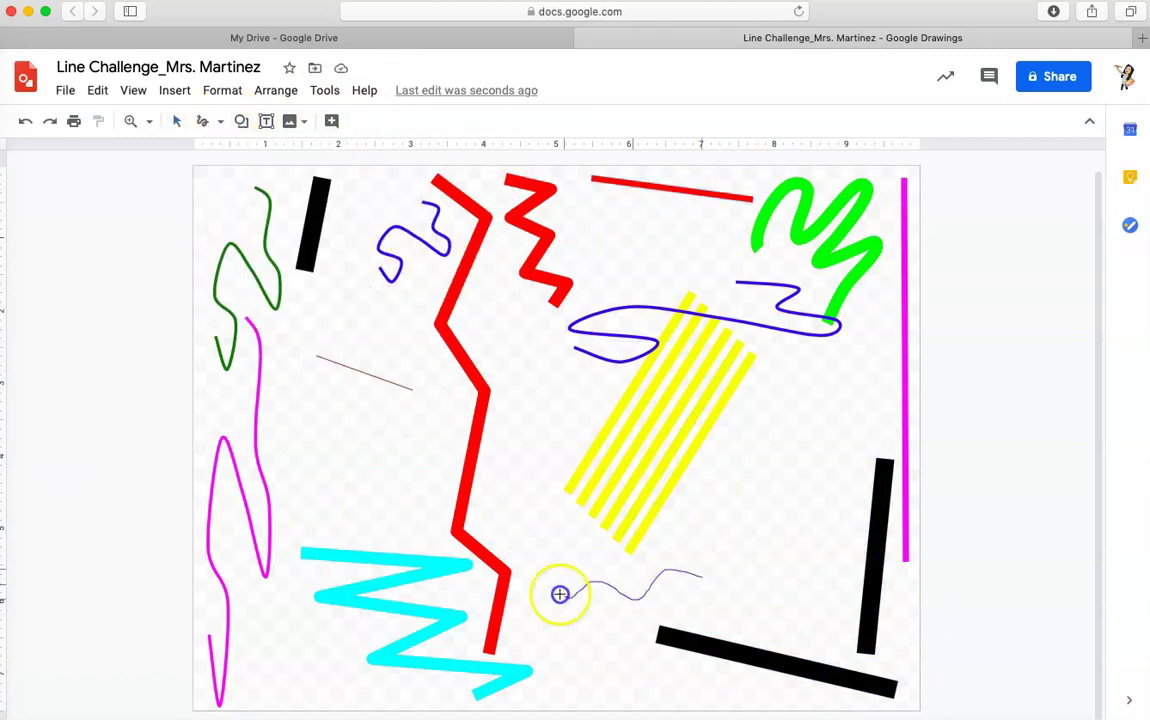
pyautogui.click(358, 121)
pyautogui.click(367, 249)
pyautogui.moveTo(797, 433); pyautogui.dragTo(758, 549)
pyautogui.click(336, 121)
pyautogui.click(471, 202)
pyautogui.click(347, 135)
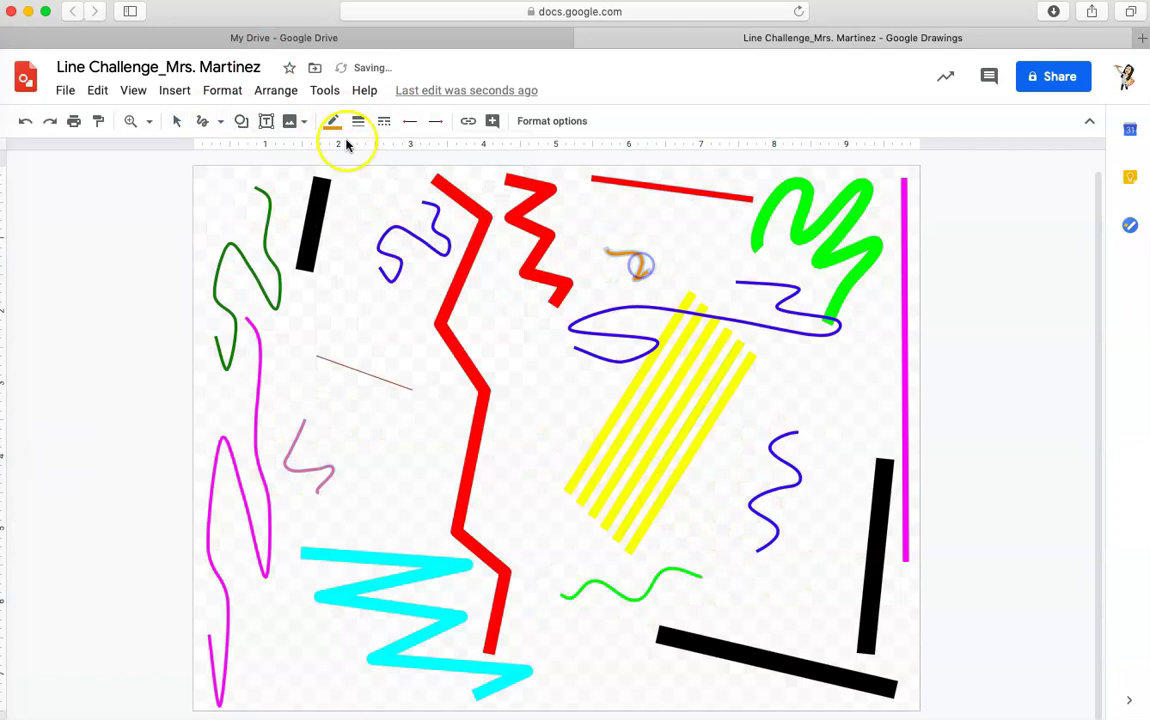
pyautogui.moveTo(552, 210)
pyautogui.mouseDown()
pyautogui.moveTo(637, 259)
pyautogui.moveTo(482, 460)
pyautogui.mouseUp()
# Draw two thick purple zigzag polylines, one from the top-left and one along the top.
pyautogui.click(220, 121)
pyautogui.click(249, 290)
pyautogui.click(240, 205)
pyautogui.click(230, 468)
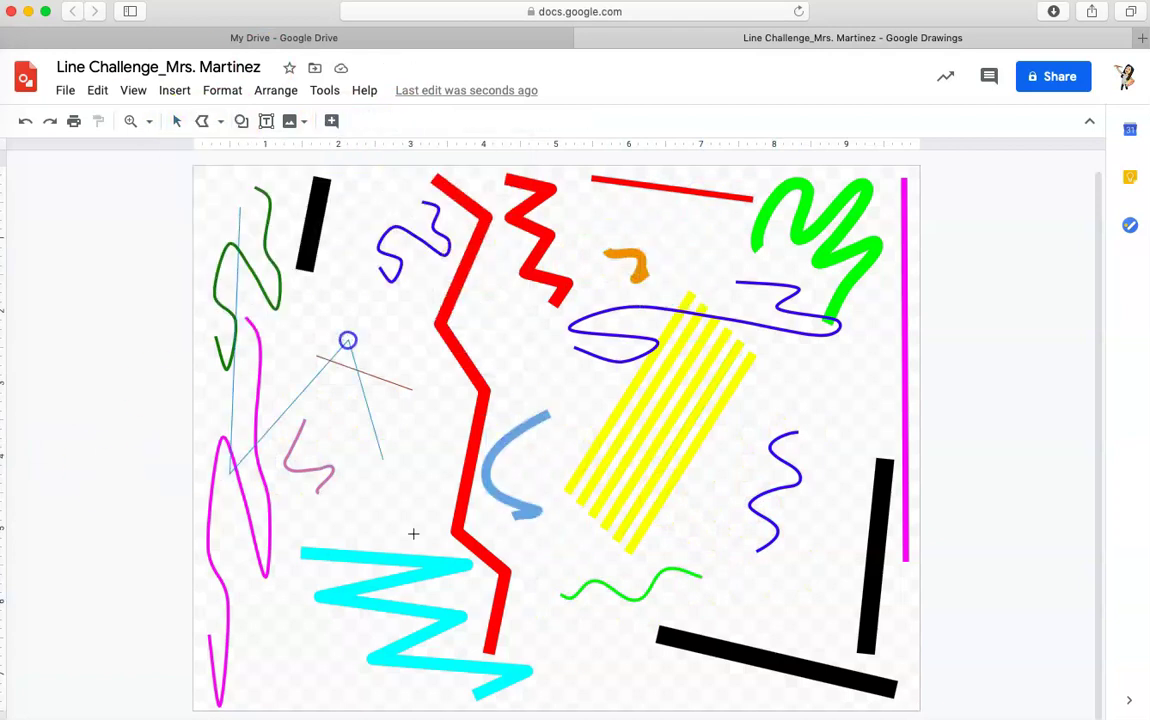
pyautogui.click(548, 412)
pyautogui.doubleClick(750, 607)
pyautogui.click(358, 121)
pyautogui.click(524, 266)
pyautogui.click(392, 262)
pyautogui.click(630, 195)
pyautogui.click(847, 185)
pyautogui.doubleClick(886, 282)
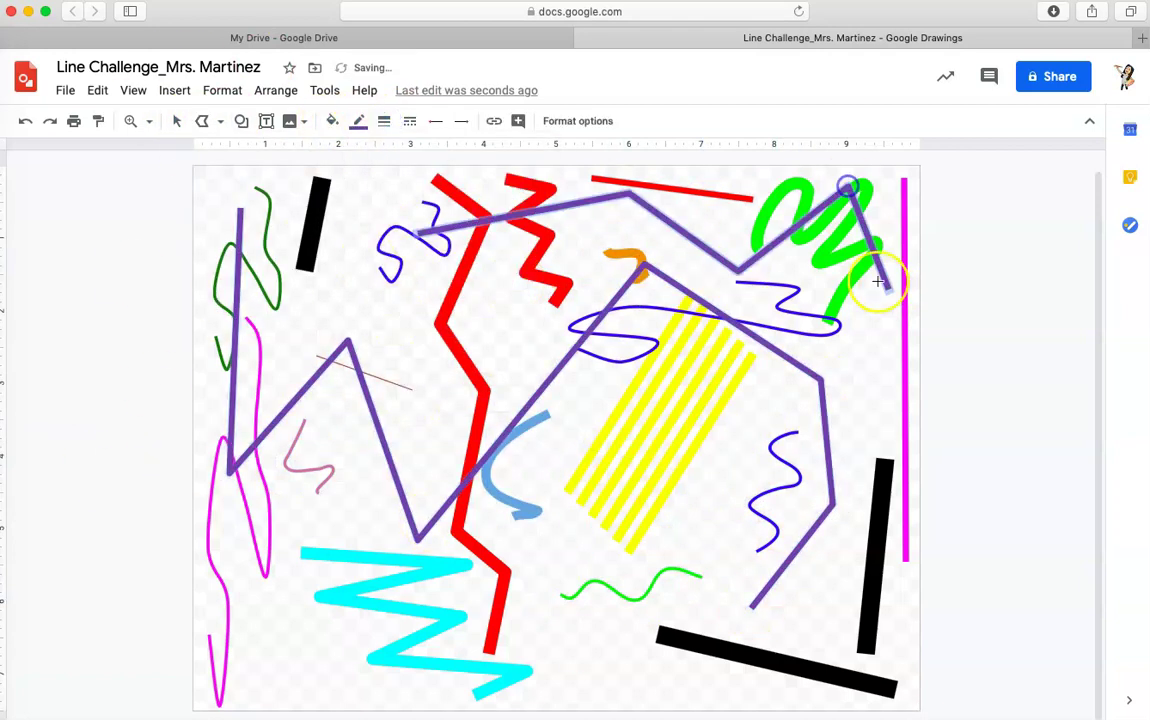
# Add a zigzag polyline from the left side, shift it down-right, and make it lavender.
pyautogui.click(103, 282)
pyautogui.click(270, 485)
pyautogui.click(440, 345)
pyautogui.moveTo(128, 323); pyautogui.dragTo(270, 418)
pyautogui.click(358, 121)
pyautogui.click(516, 241)
pyautogui.click(202, 121)
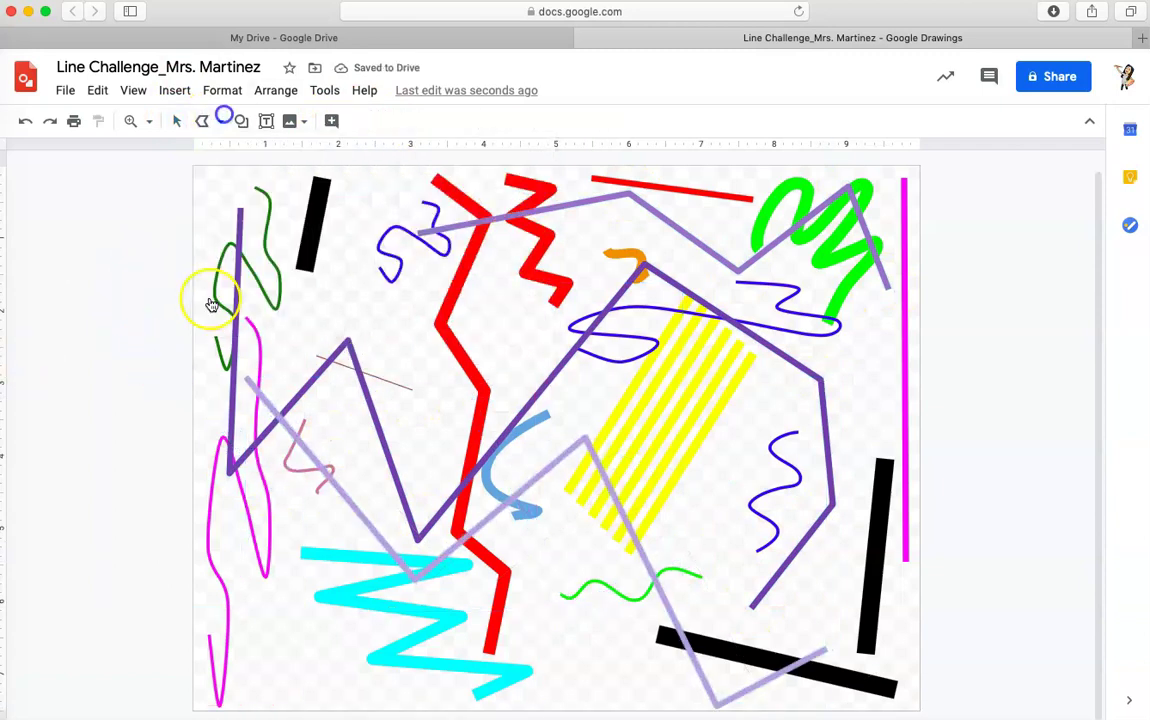
# Draw another short polyline at the left and make it thick yellow.
pyautogui.click(313, 324)
pyautogui.click(430, 390)
pyautogui.doubleClick(611, 367)
pyautogui.click(333, 121)
pyautogui.click(422, 205)
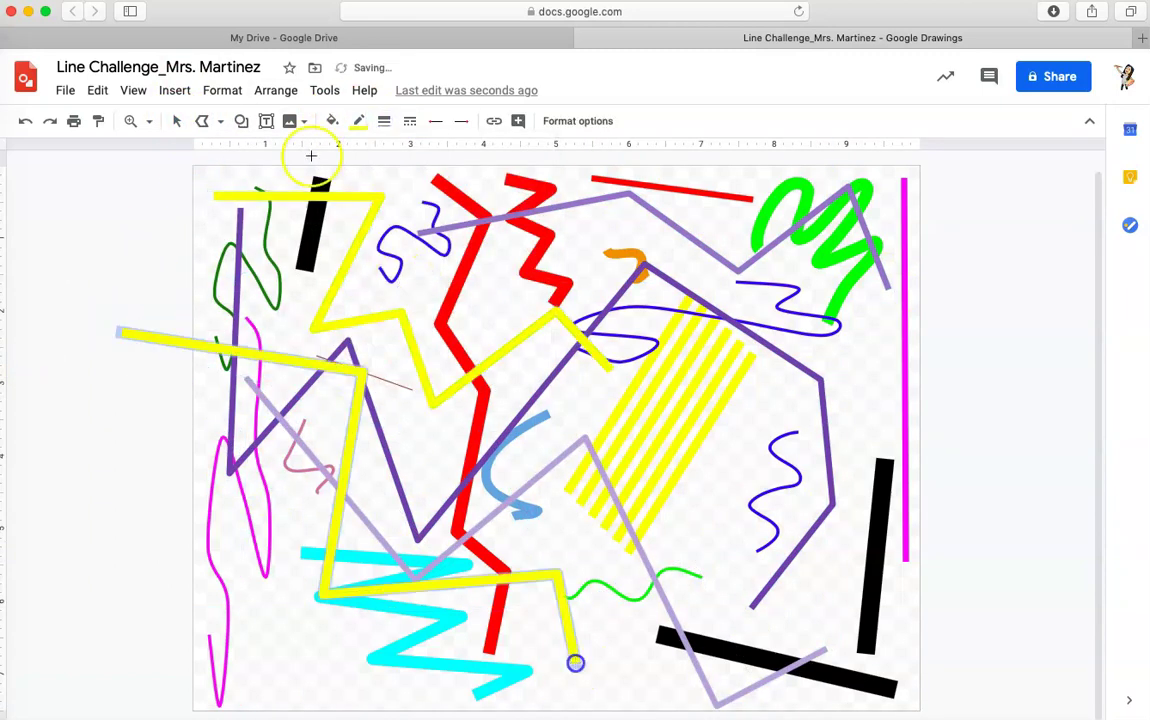
pyautogui.click(220, 121)
# Draw a thick black scribble at bottom-left and duplicate it toward the top right.
pyautogui.click(230, 318)
pyautogui.moveTo(232, 640)
pyautogui.mouseDown()
pyautogui.moveTo(334, 688)
pyautogui.moveTo(450, 700)
pyautogui.mouseUp()
pyautogui.click(383, 121)
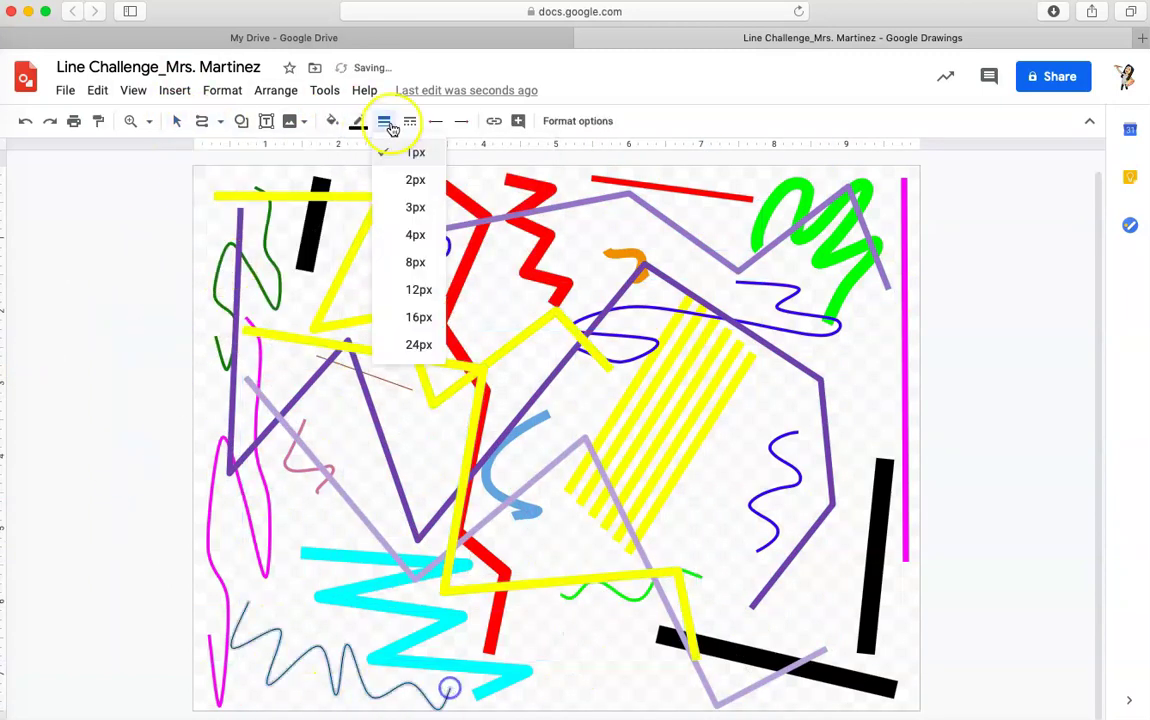
pyautogui.click(411, 234)
pyautogui.press('super+d')
pyautogui.moveTo(408, 663)
pyautogui.mouseDown()
pyautogui.moveTo(778, 278)
pyautogui.moveTo(650, 230)
pyautogui.moveTo(729, 294)
pyautogui.mouseUp()
pyautogui.press('super+d')
# Add a thick blue zigzag scribble from top-left to centre, plus a coiled copy at right.
pyautogui.click(201, 121)
pyautogui.moveTo(205, 220); pyautogui.dragTo(500, 578)
pyautogui.click(383, 121)
pyautogui.click(390, 318)
pyautogui.click(332, 121)
pyautogui.click(358, 121)
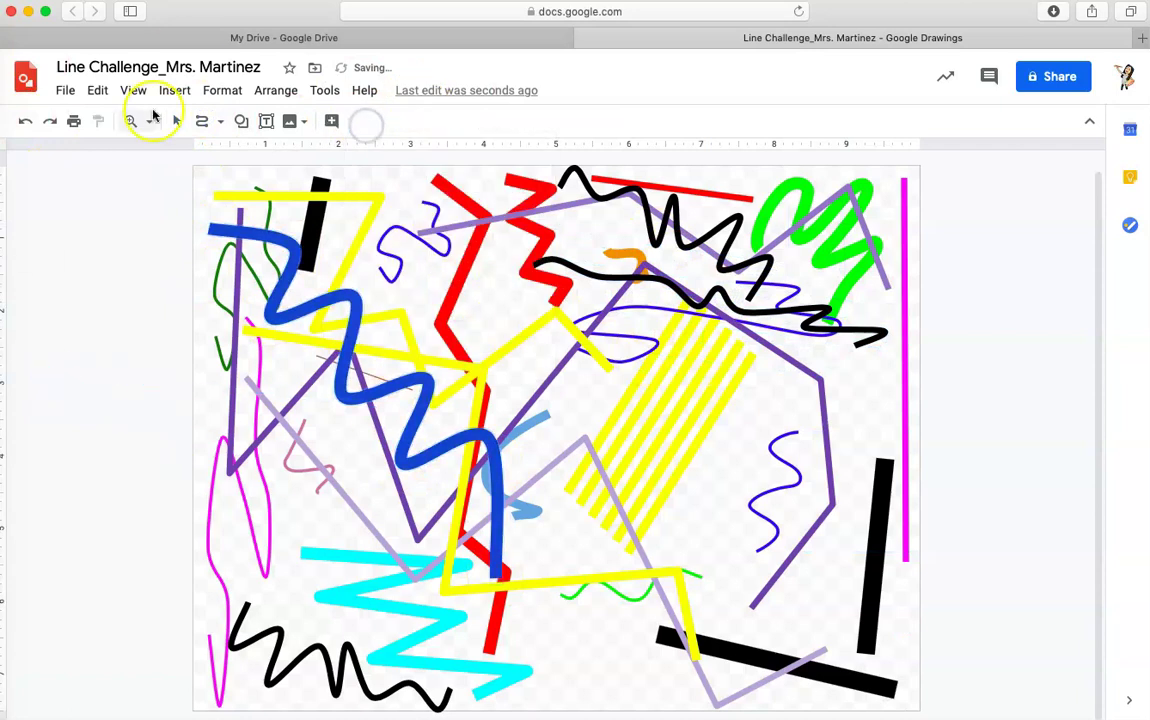
pyautogui.moveTo(208, 228); pyautogui.dragTo(520, 595)
pyautogui.press('super+d')
pyautogui.moveTo(475, 372)
pyautogui.mouseDown()
pyautogui.moveTo(781, 604)
pyautogui.moveTo(839, 375)
pyautogui.moveTo(577, 384)
pyautogui.moveTo(544, 535)
pyautogui.mouseUp()
# Draw a yellow scribble near the bottom and a pink scribble across the middle.
pyautogui.moveTo(530, 650); pyautogui.dragTo(690, 690)
pyautogui.click(358, 121)
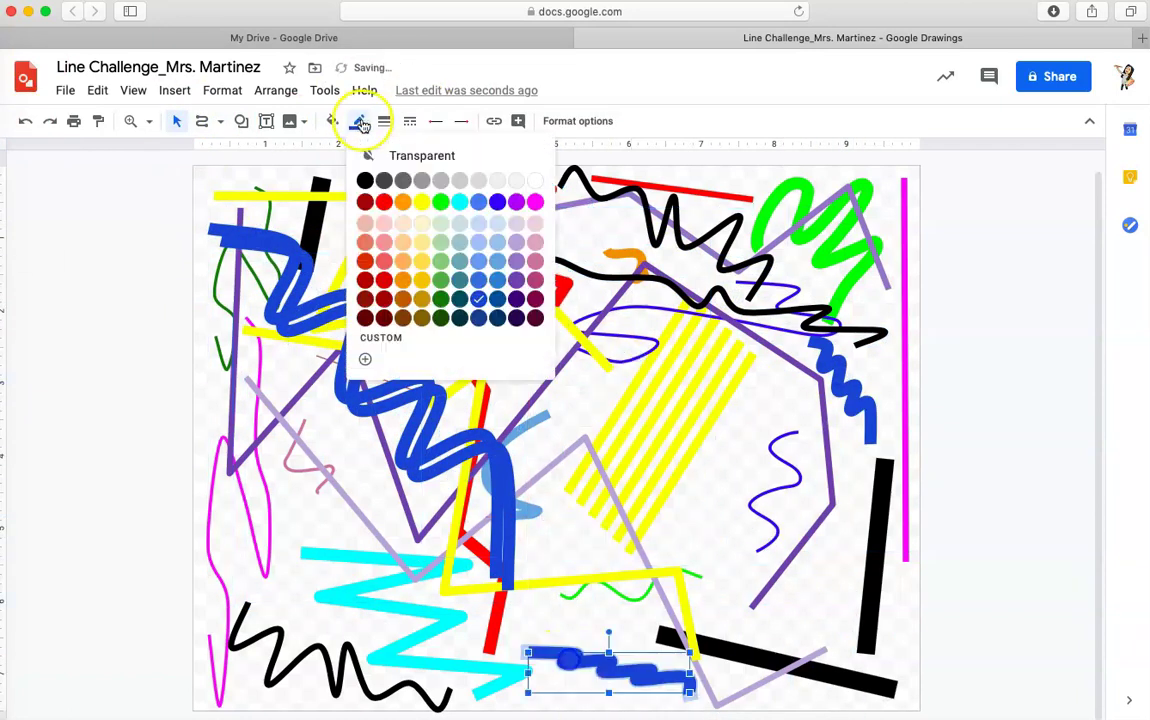
pyautogui.click(403, 198)
pyautogui.moveTo(385, 180); pyautogui.dragTo(144, 296)
pyautogui.click(358, 121)
pyautogui.click(517, 255)
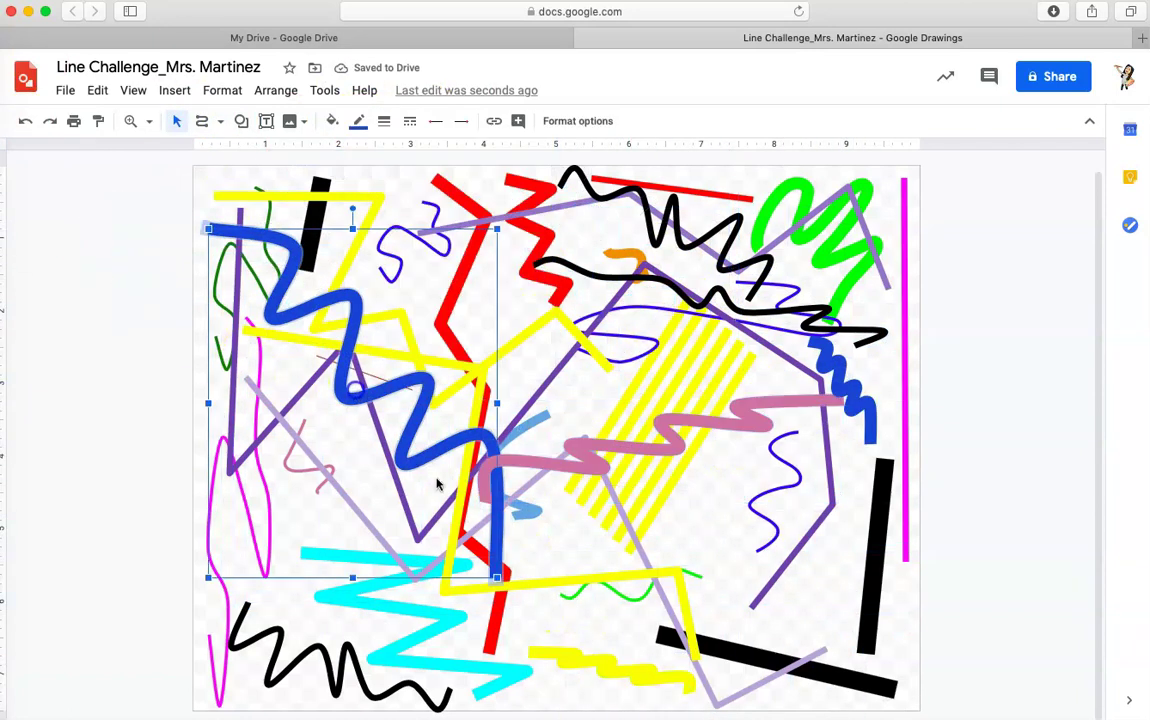
# Add a thick green squiggle near the top and a widened green copy at mid-page.
pyautogui.moveTo(395, 297)
pyautogui.mouseDown()
pyautogui.moveTo(437, 285)
pyautogui.moveTo(598, 408)
pyautogui.mouseUp()
pyautogui.click(358, 121)
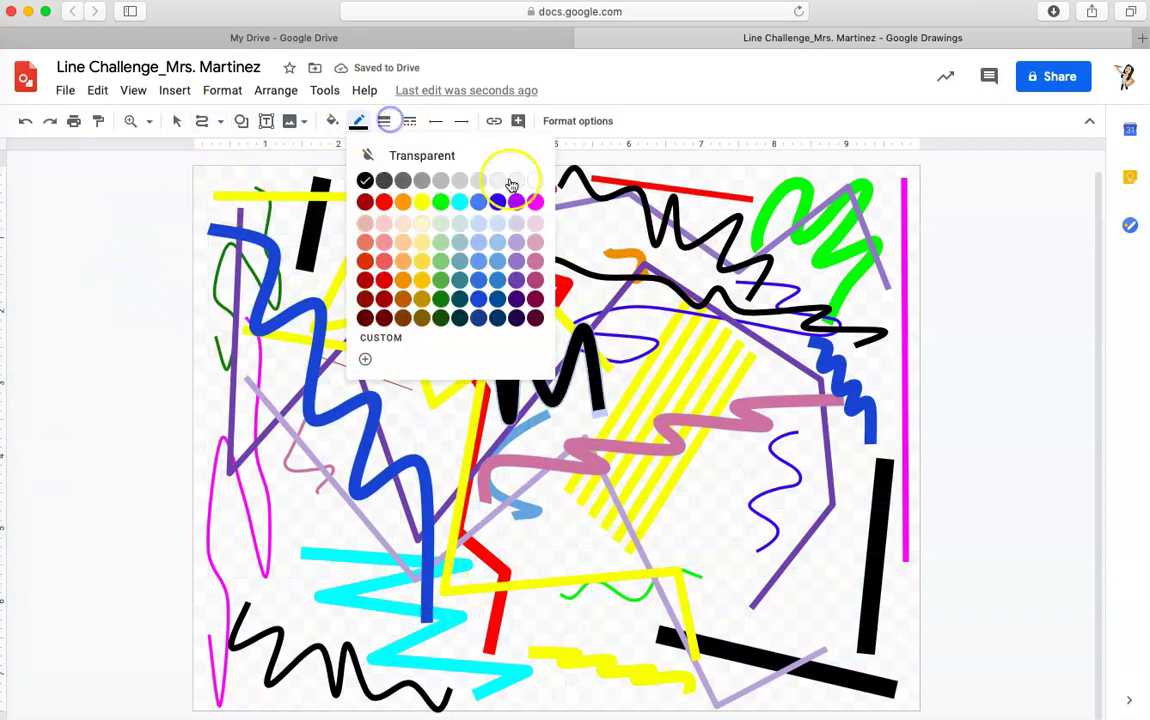
pyautogui.click(421, 198)
pyautogui.click(383, 121)
pyautogui.click(400, 288)
pyautogui.moveTo(313, 328); pyautogui.dragTo(310, 330)
pyautogui.moveTo(477, 393); pyautogui.dragTo(493, 236)
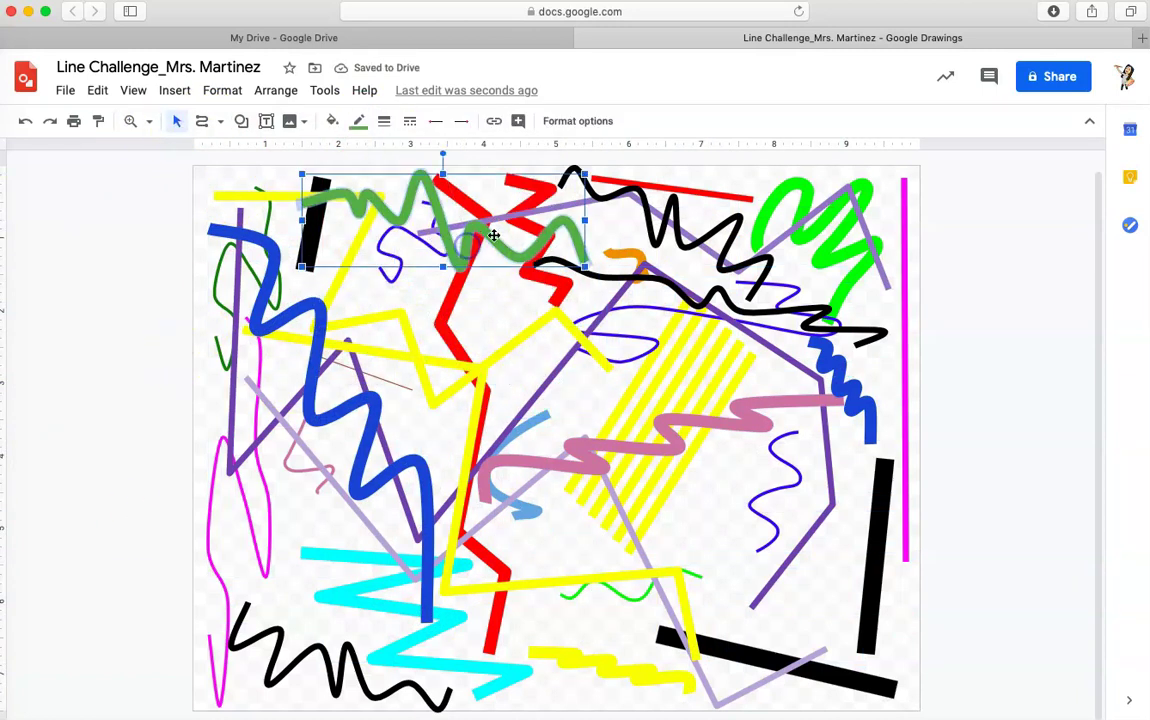
pyautogui.press('super+v')
pyautogui.moveTo(600, 439); pyautogui.dragTo(480, 488)
pyautogui.moveTo(424, 437); pyautogui.dragTo(515, 335)
# Draw a dark red squiggle on the right and a green zigzag line at the left.
pyautogui.moveTo(750, 463)
pyautogui.mouseDown()
pyautogui.moveTo(662, 532)
pyautogui.moveTo(720, 608)
pyautogui.mouseUp()
pyautogui.click(332, 121)
pyautogui.click(465, 352)
pyautogui.click(218, 121)
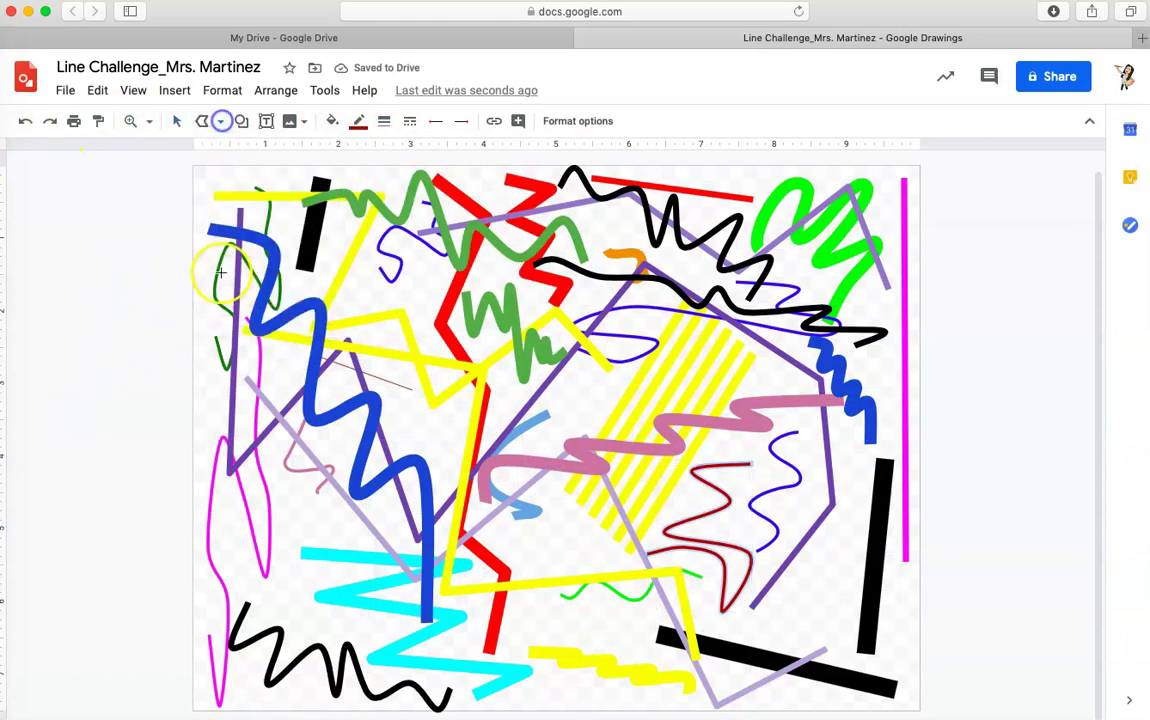
pyautogui.moveTo(200, 610); pyautogui.dragTo(370, 490)
pyautogui.click(358, 121)
pyautogui.click(421, 198)
pyautogui.click(383, 121)
# Draw a thin grey zigzag polyline across the top of the page.
pyautogui.click(608, 390)
pyautogui.click(365, 300)
pyautogui.click(440, 230)
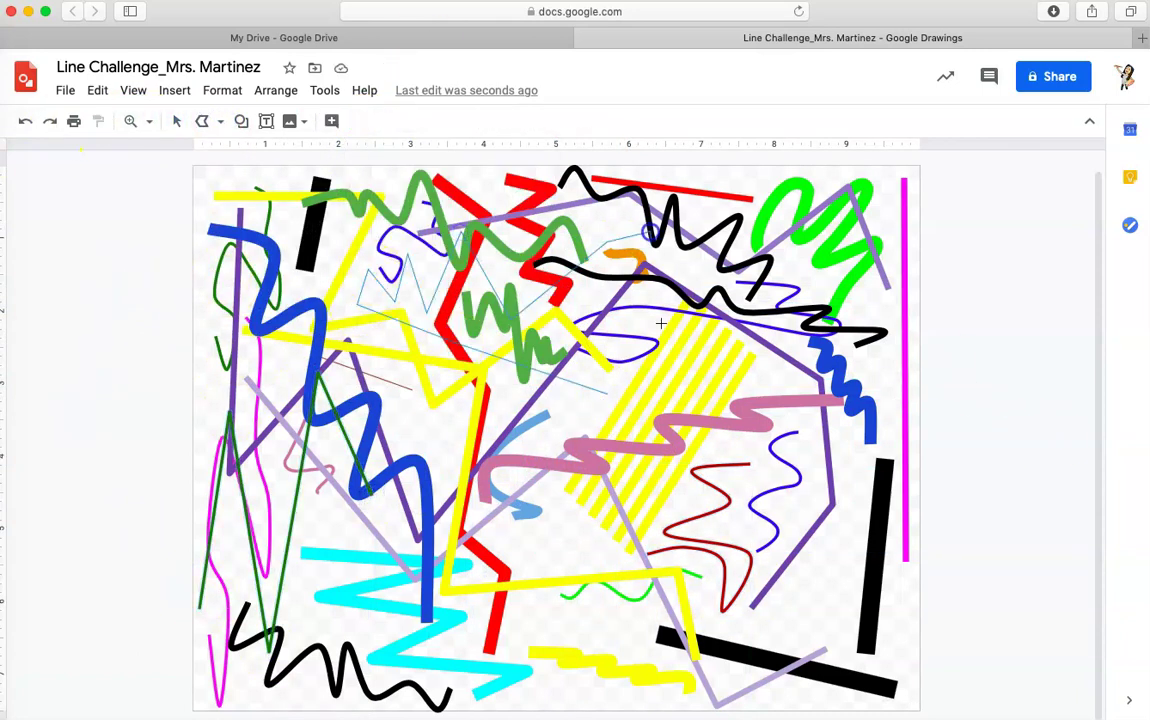
pyautogui.click(690, 270)
pyautogui.doubleClick(775, 375)
pyautogui.click(177, 121)
pyautogui.click(400, 262)
pyautogui.click(380, 121)
pyautogui.click(395, 180)
pyautogui.click(172, 122)
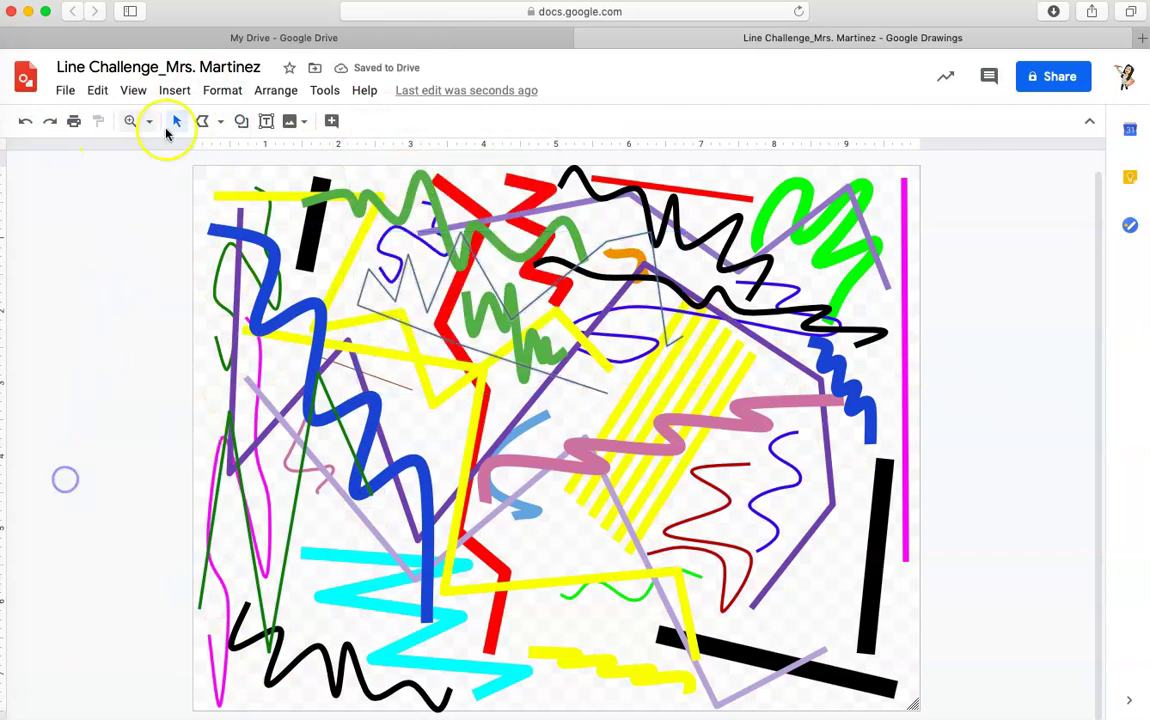